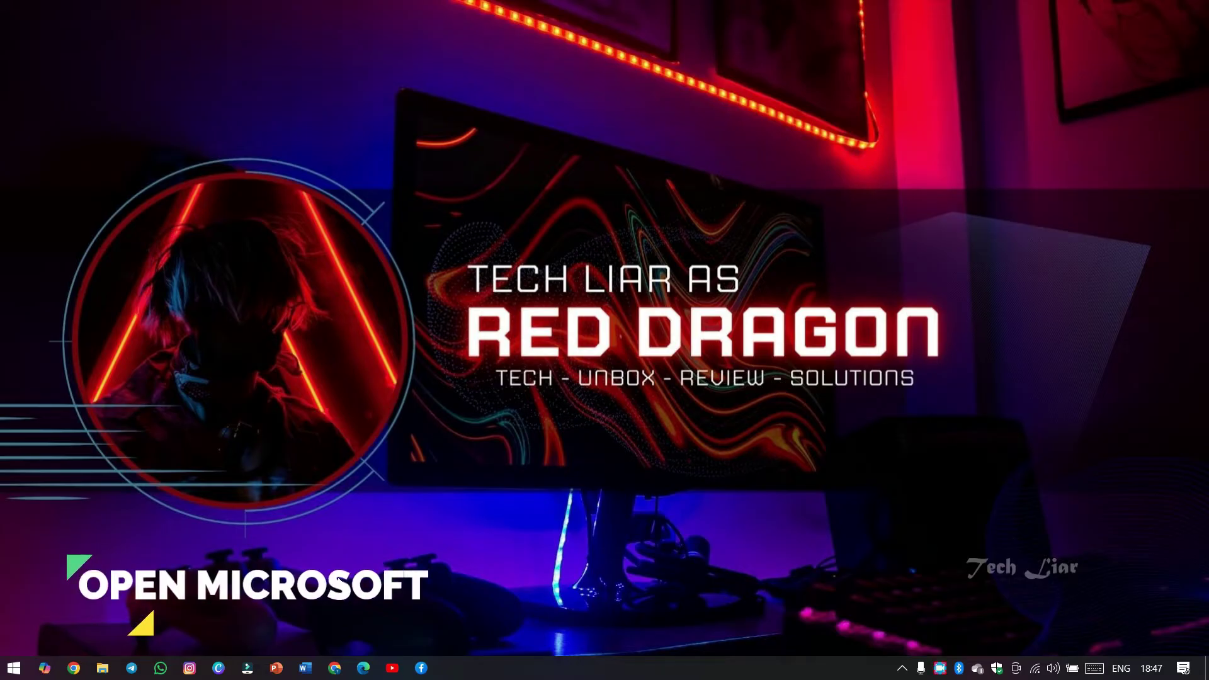
# Create a blank document in Word and minimise its window
pyautogui.click(306, 669)
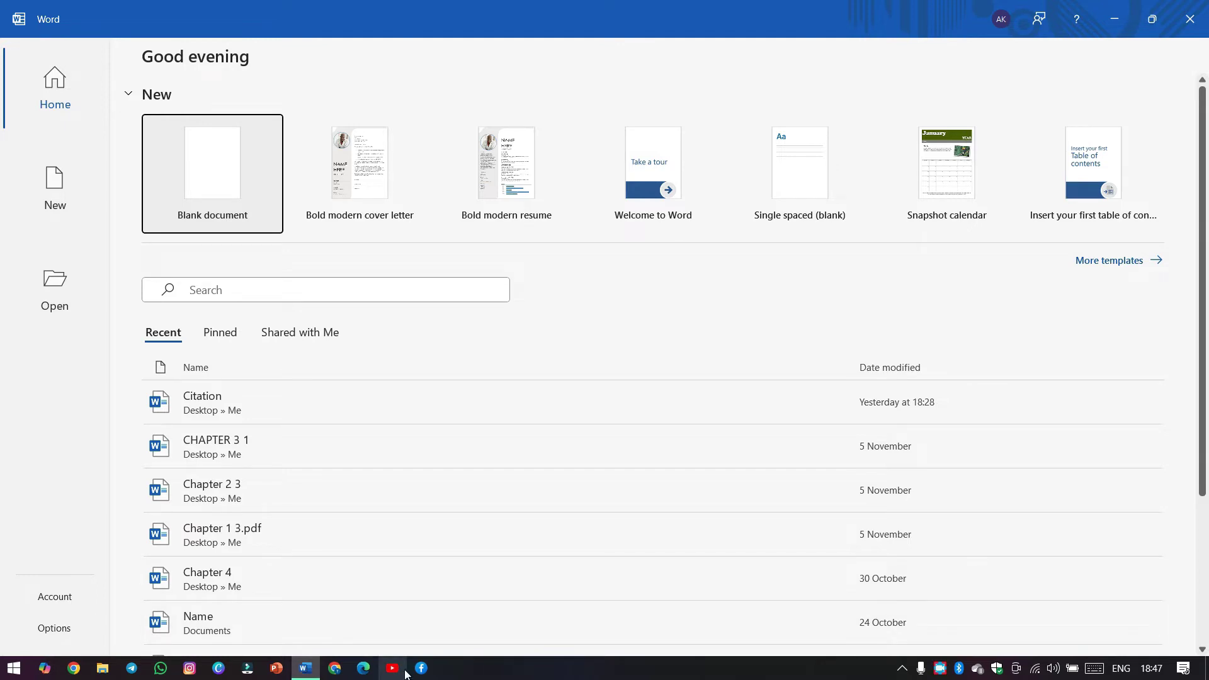
pyautogui.click(229, 172)
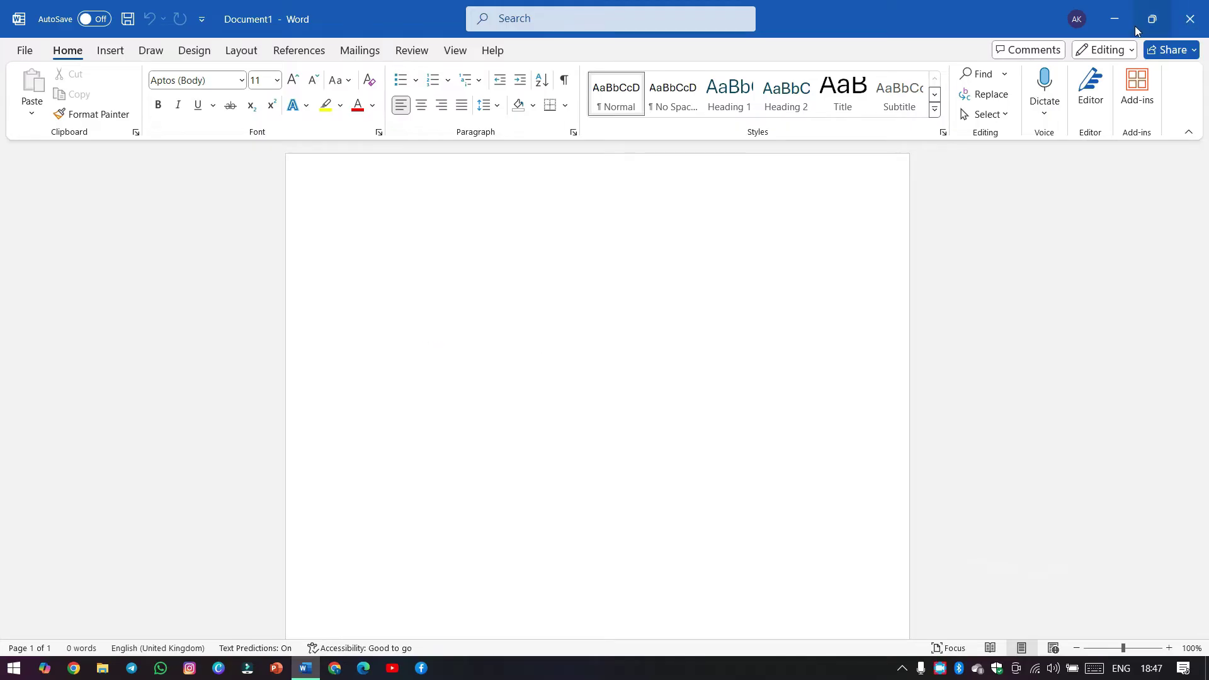
pyautogui.click(1115, 19)
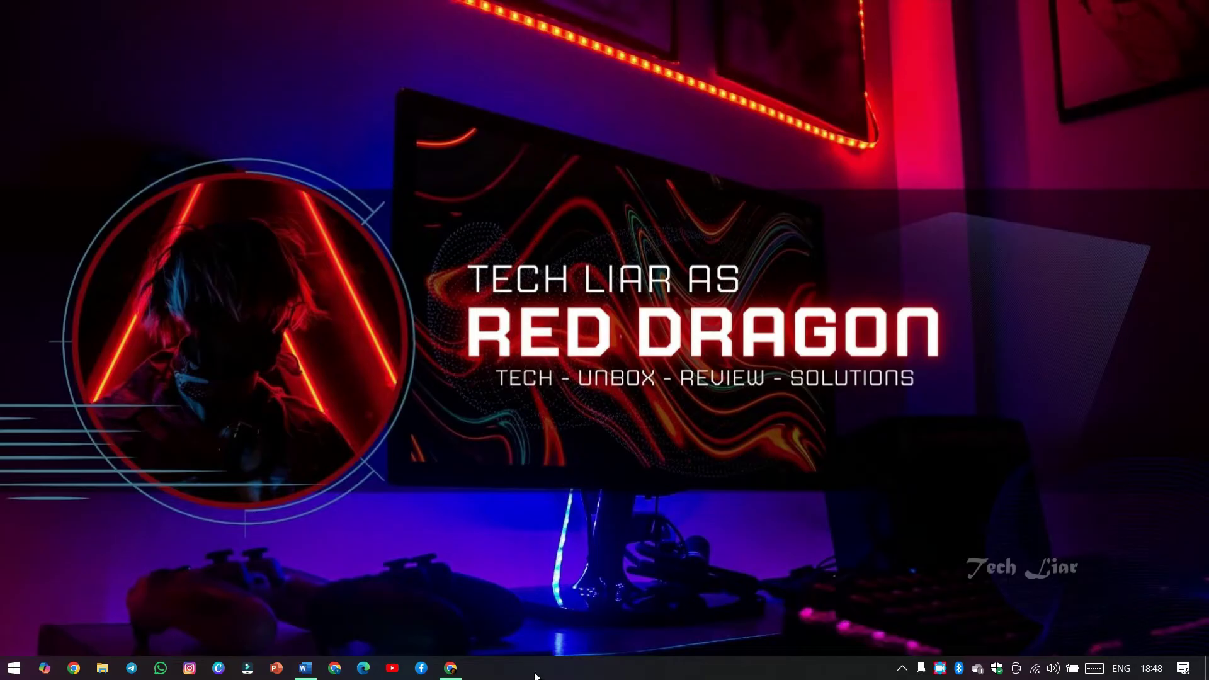
# Switch to Chrome and search Google for "biography of sachin tendulkar in english"
pyautogui.click(452, 669)
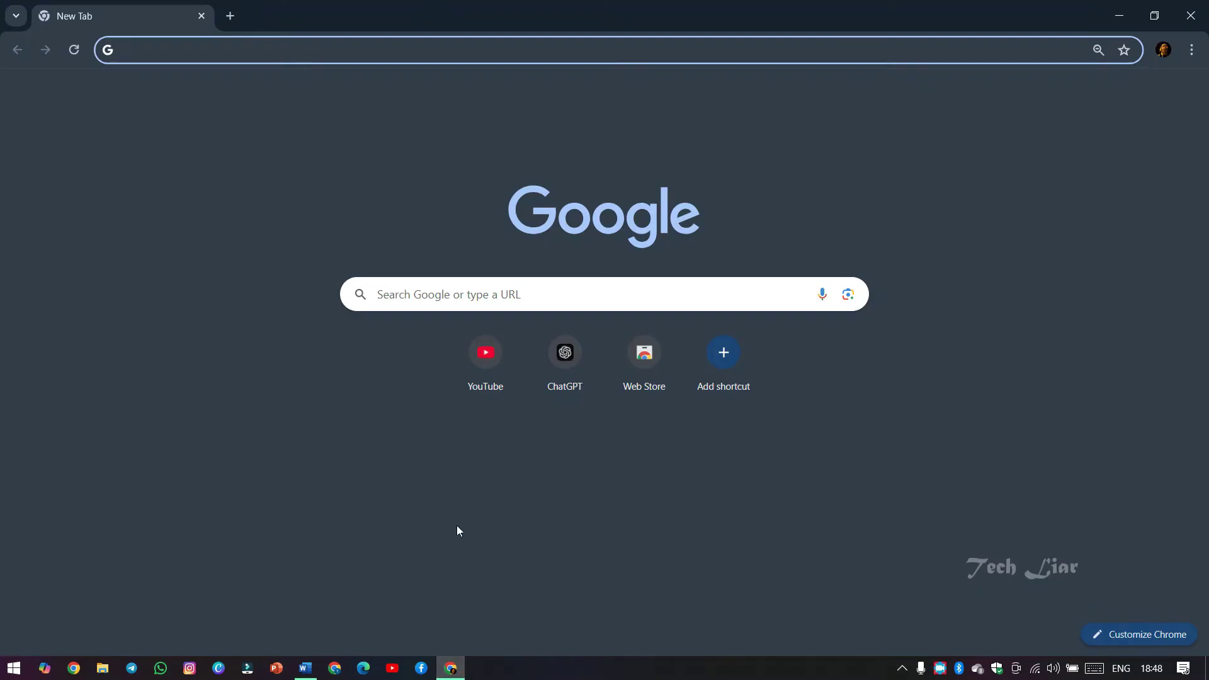
pyautogui.click(495, 297)
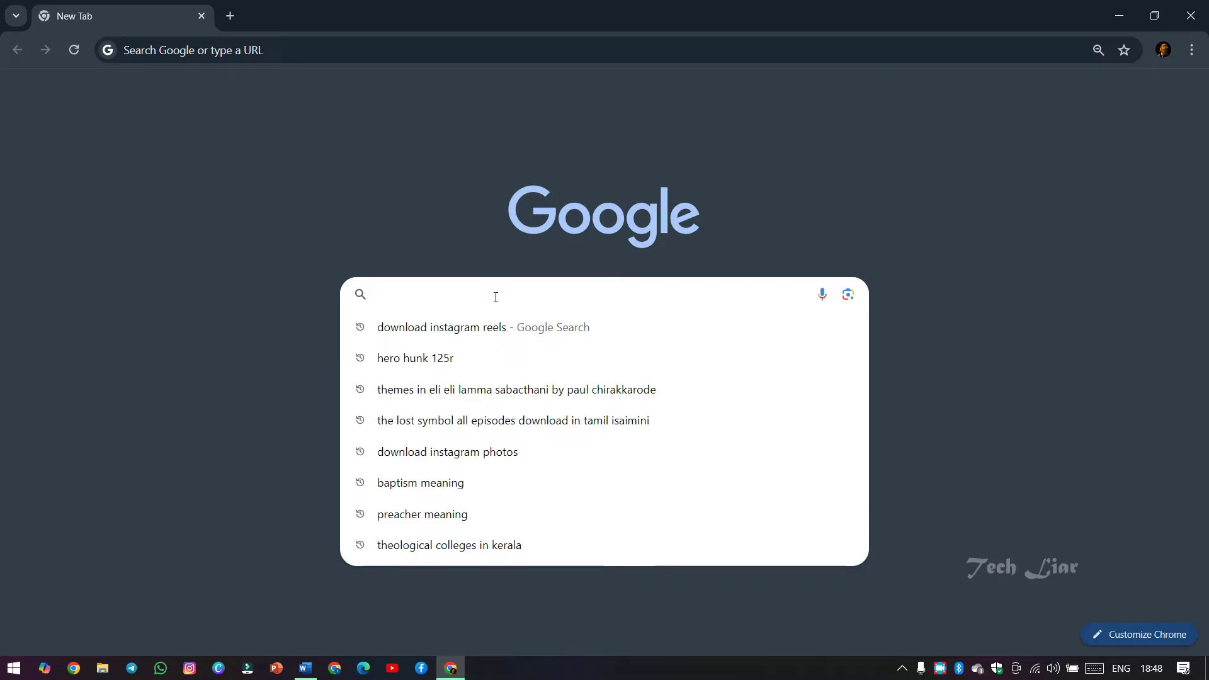
pyautogui.write('Biogra')
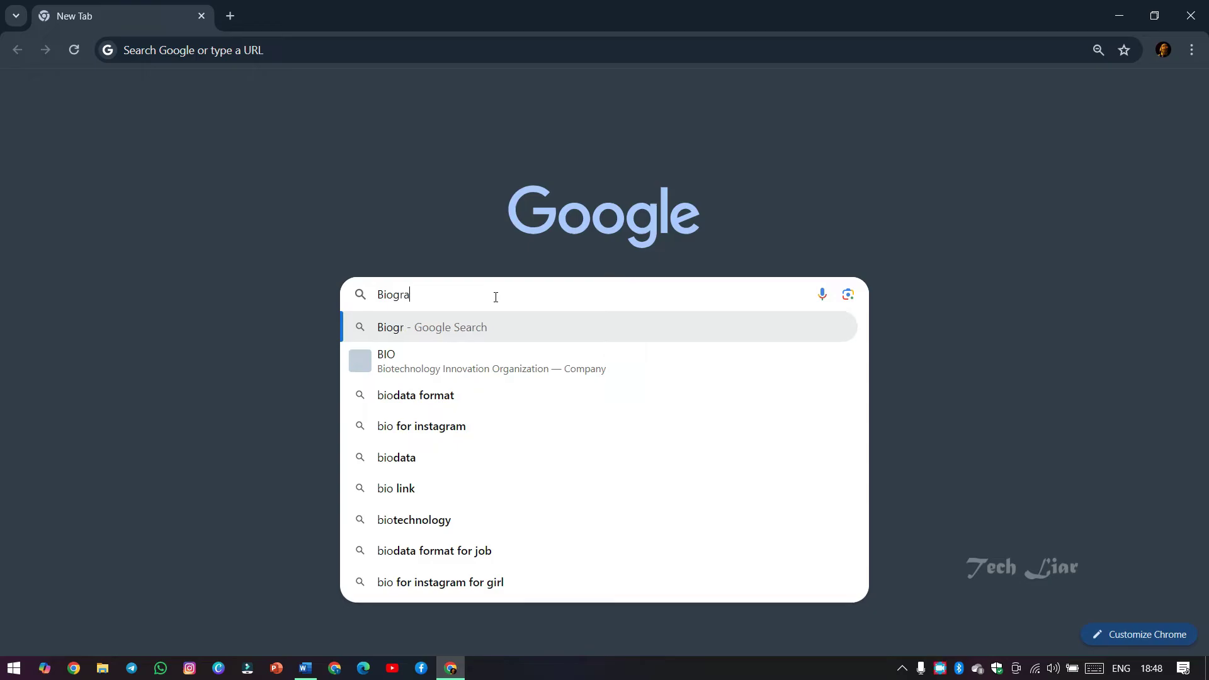
pyautogui.write('phy of sachui')
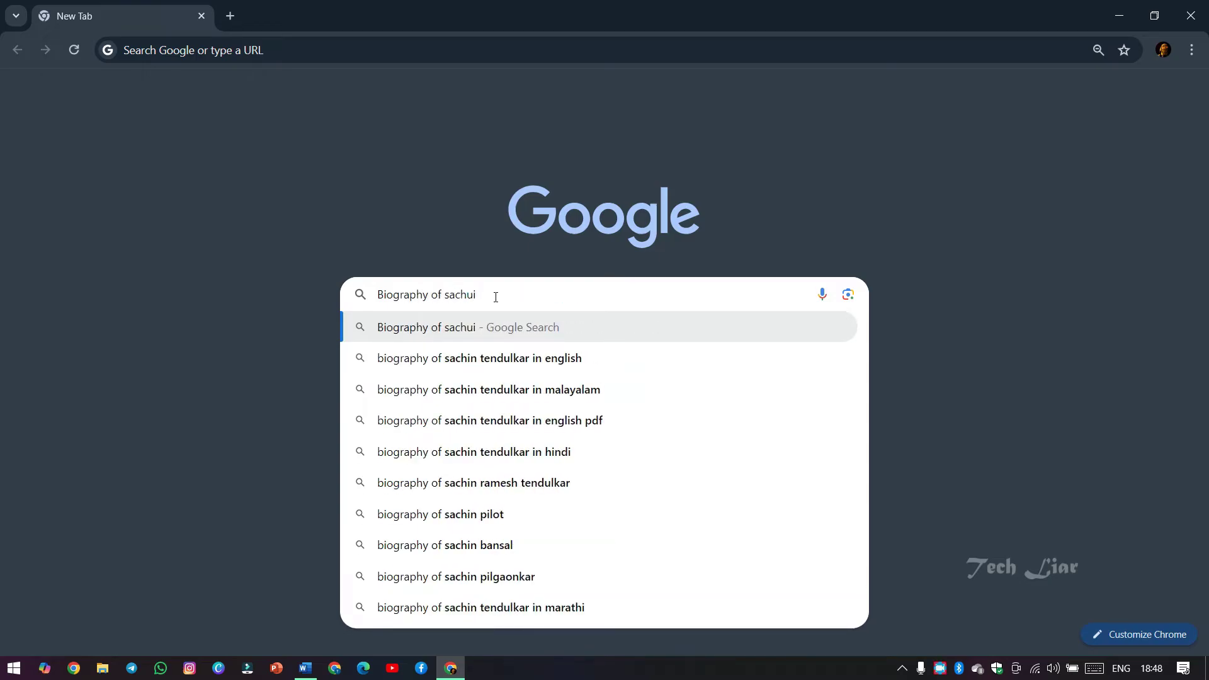
pyautogui.click(467, 344)
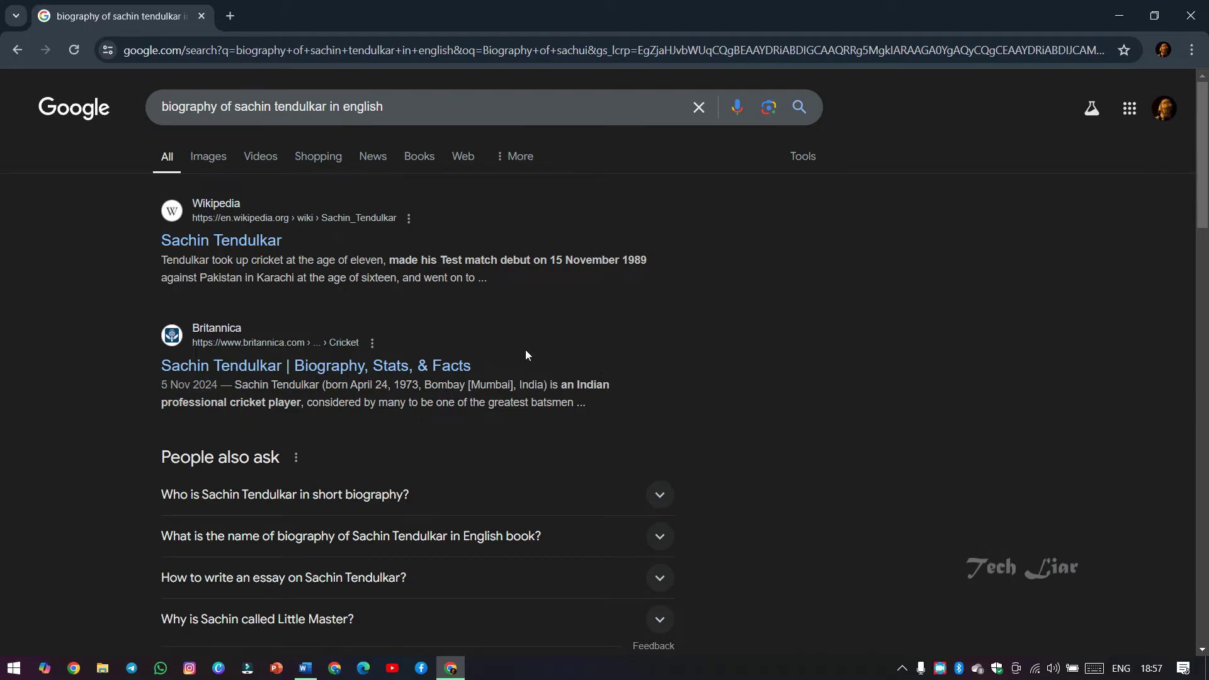
# Open Britannica's Sachin Tendulkar biography from the search results at its opening paragraphs
pyautogui.click(429, 368)
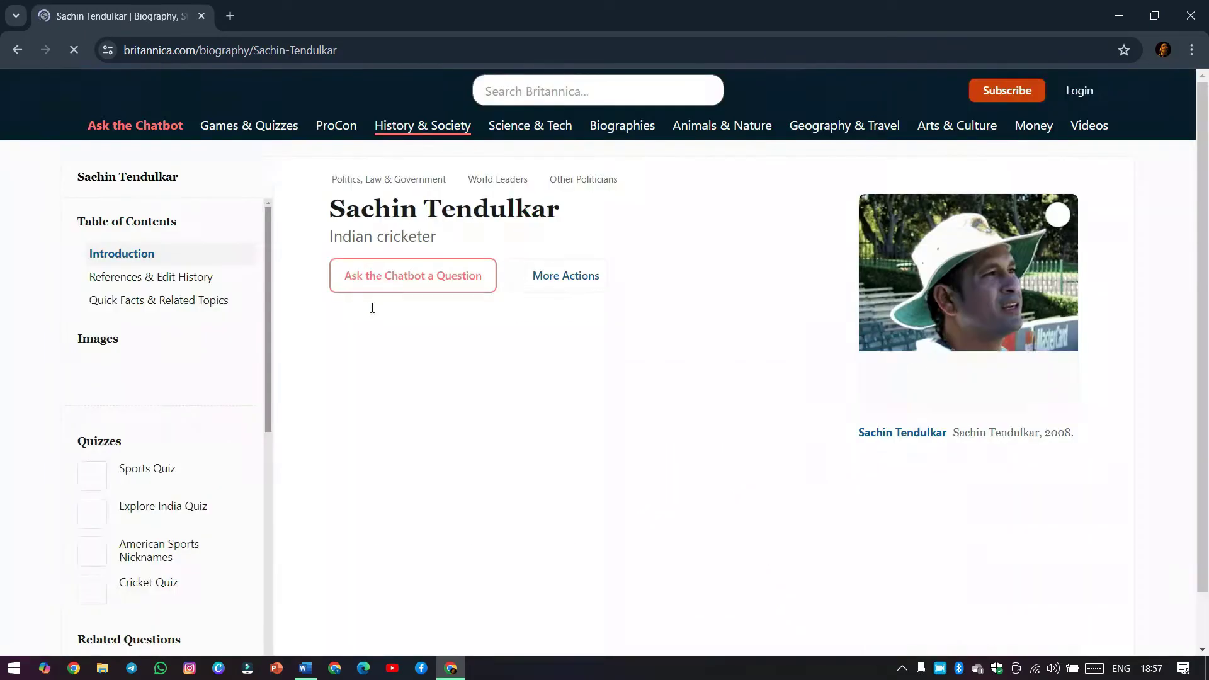
pyautogui.scroll(-3, 527, 341)
pyautogui.scroll(-1, 528, 340)
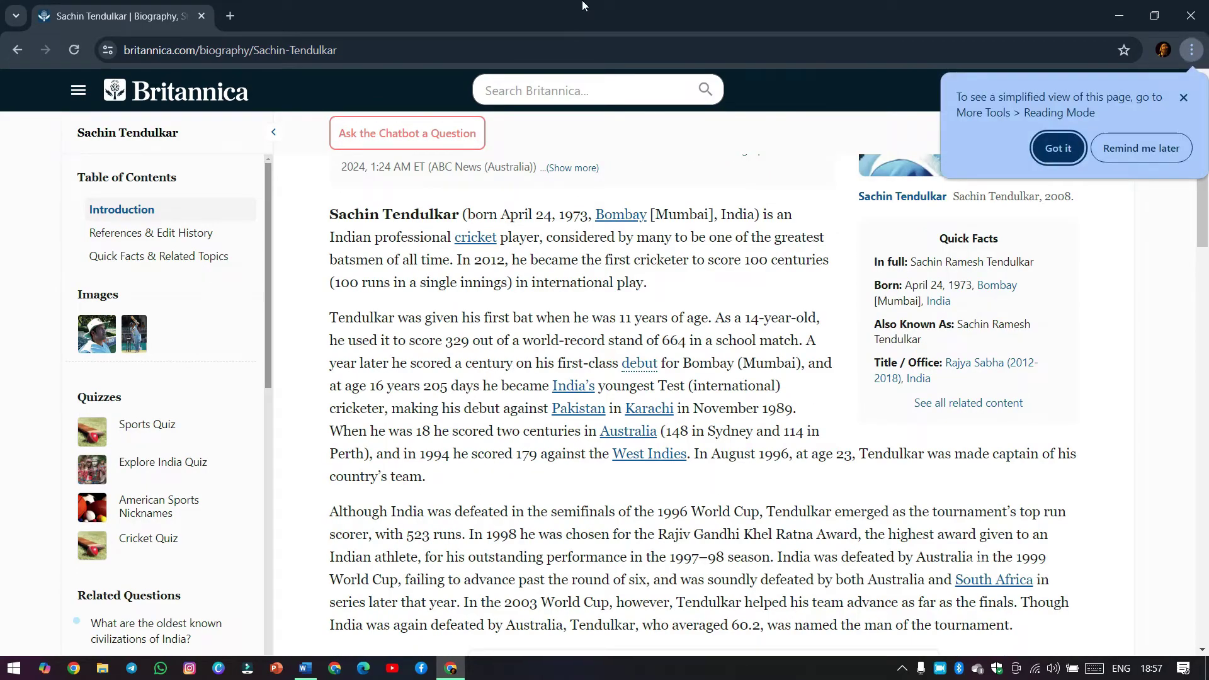
# Arrange the Word document and the Britannica page side by side, and dismiss the browser's reading mode tip
pyautogui.moveTo(577, 21); pyautogui.dragTo(1207, 240)
pyautogui.click(257, 335)
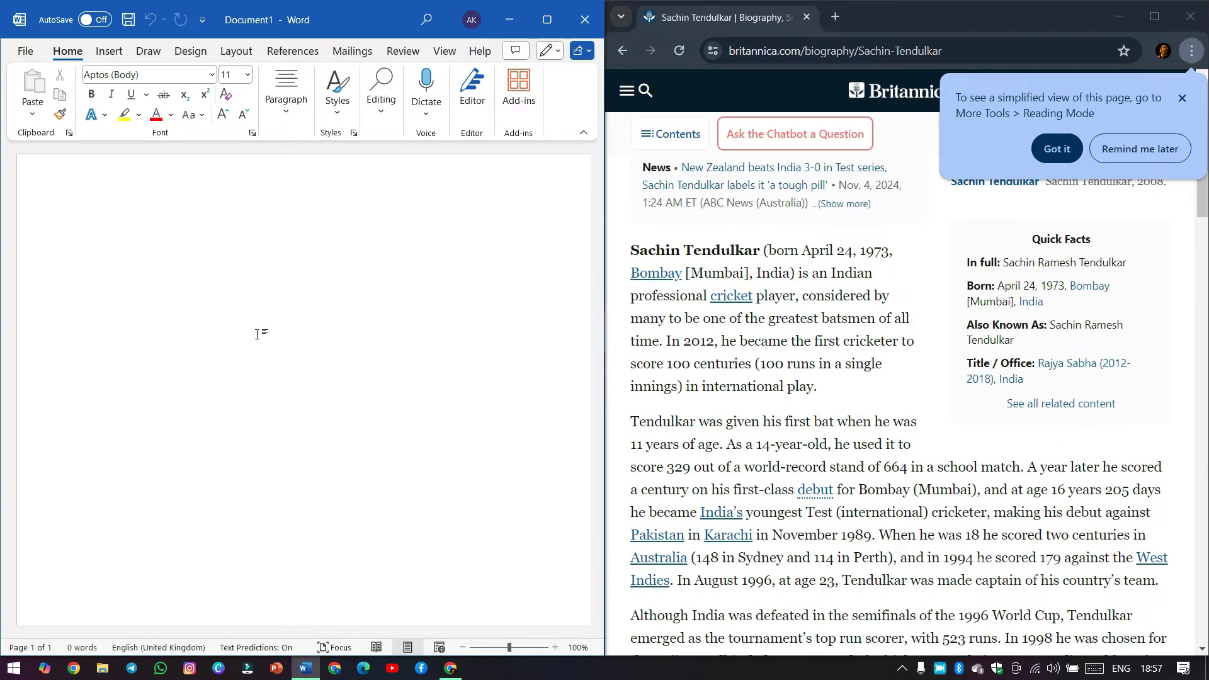
pyautogui.click(1057, 150)
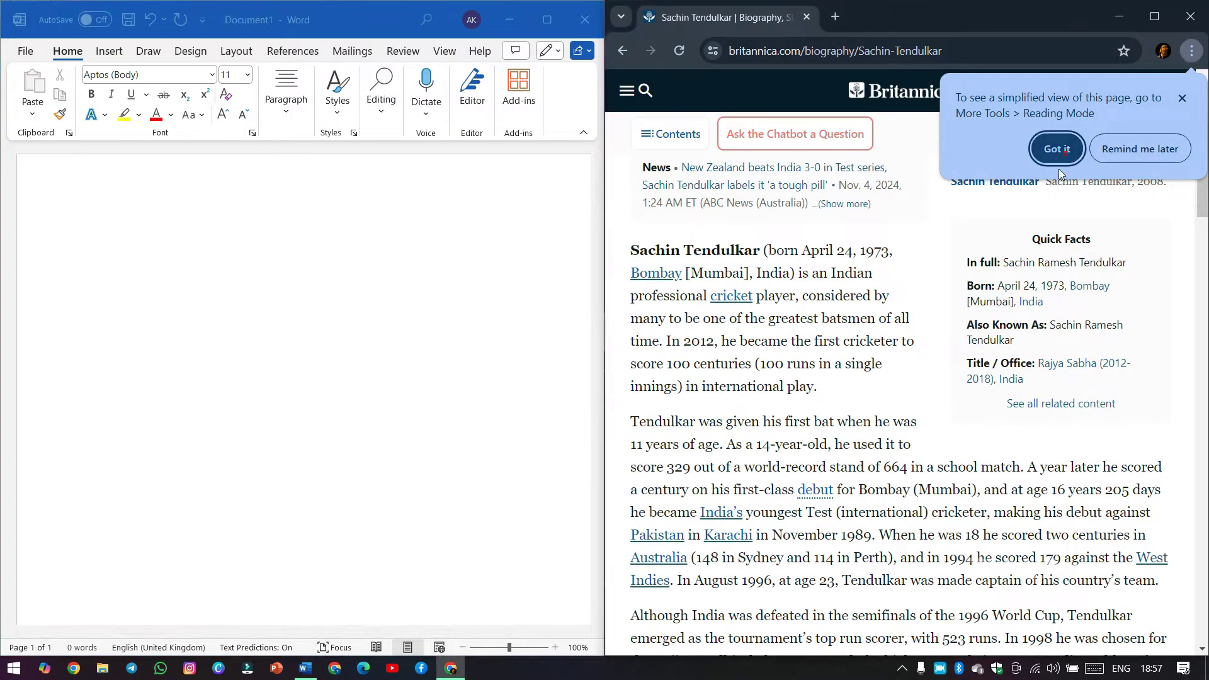
# Copy the article's opening paragraph into the blank Word document as text only, ending with a new line
pyautogui.scroll(-1, 630, 368)
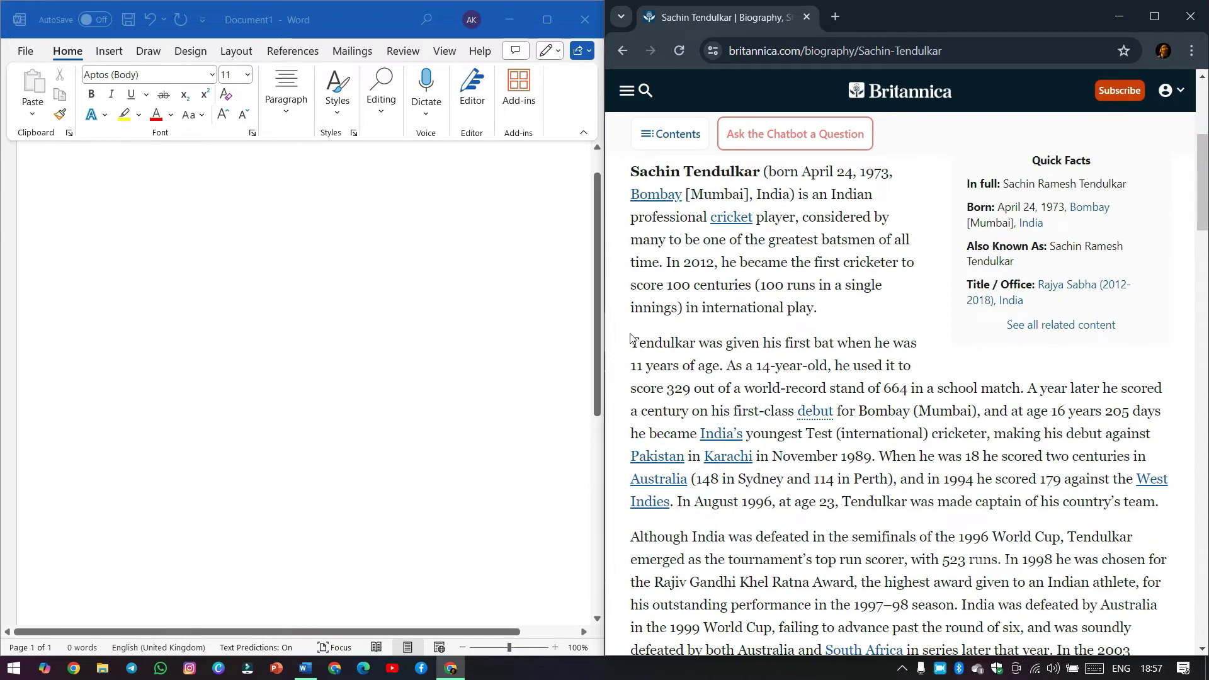
pyautogui.scroll(1, 643, 292)
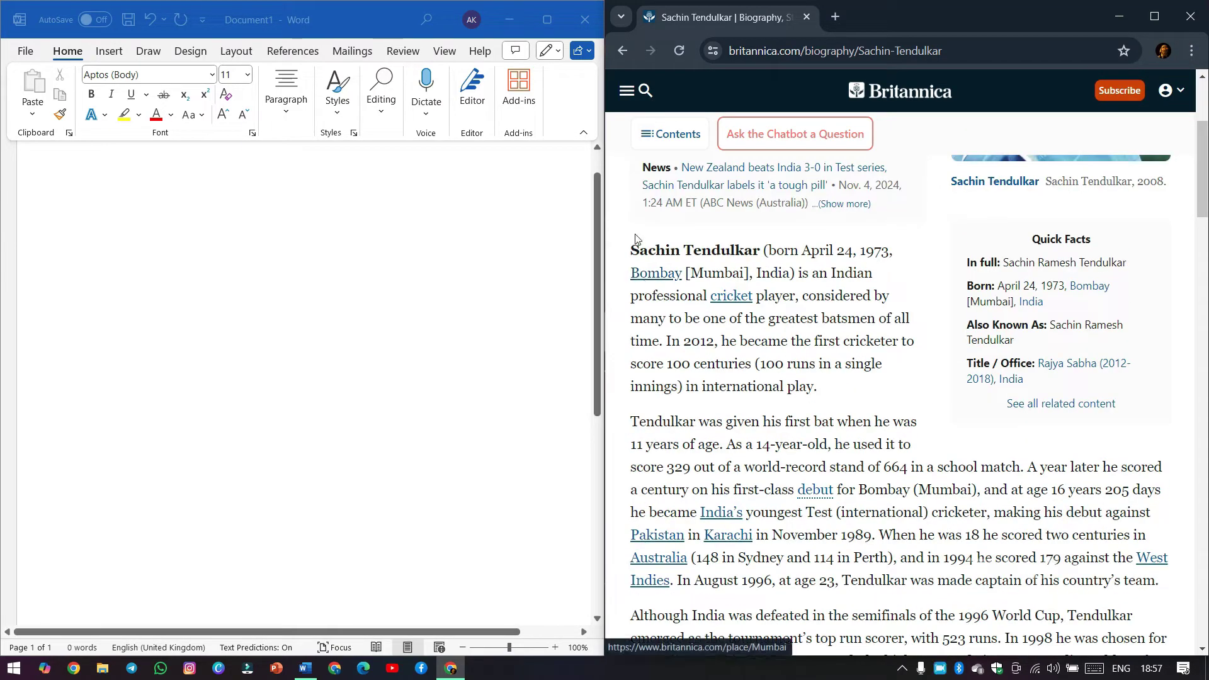
pyautogui.moveTo(633, 249); pyautogui.dragTo(838, 391)
pyautogui.rightClick(754, 365)
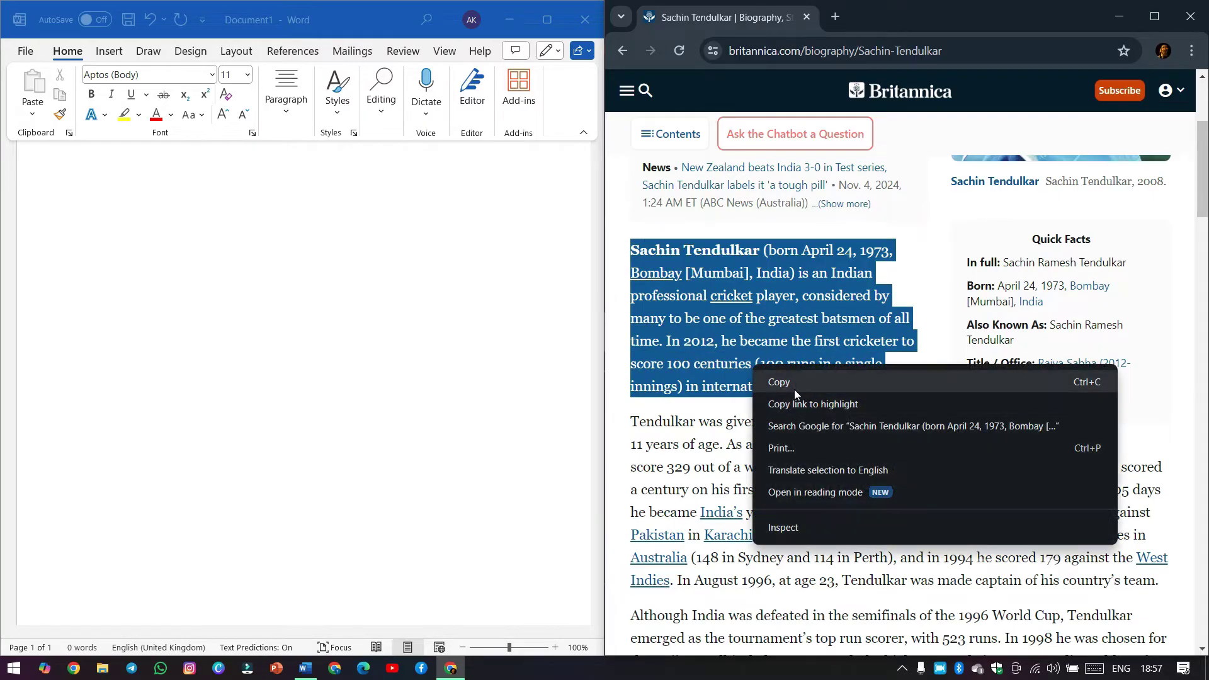
pyautogui.click(794, 389)
pyautogui.click(203, 327)
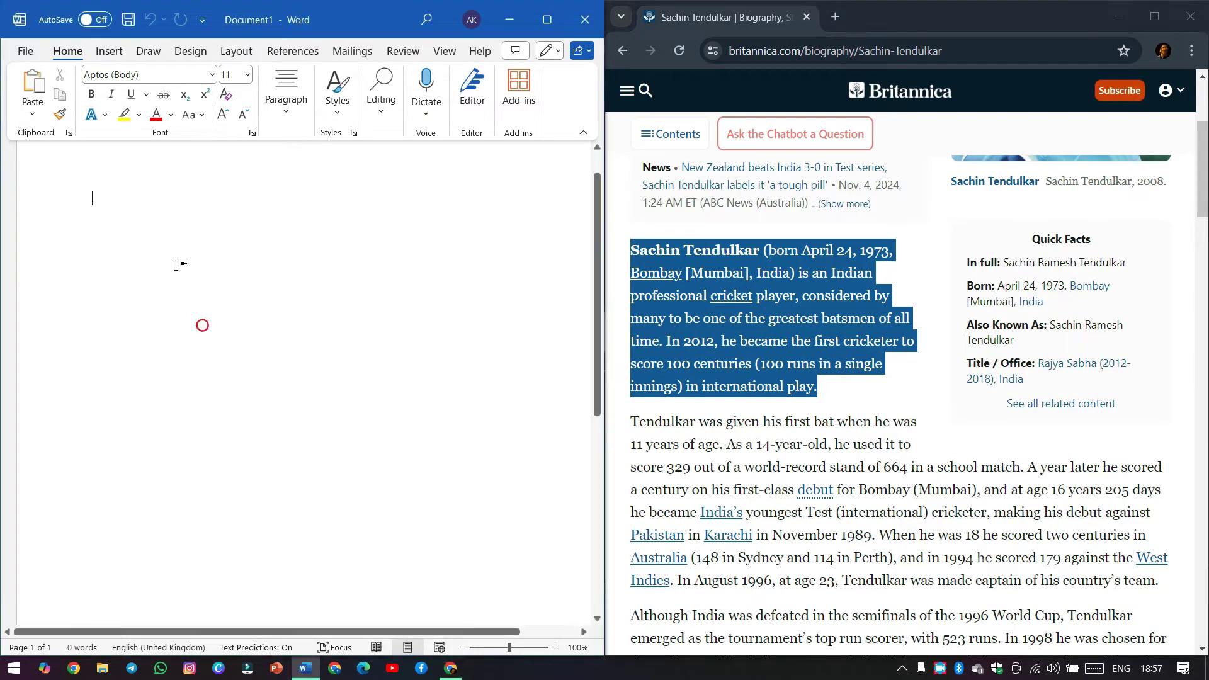
pyautogui.rightClick(119, 241)
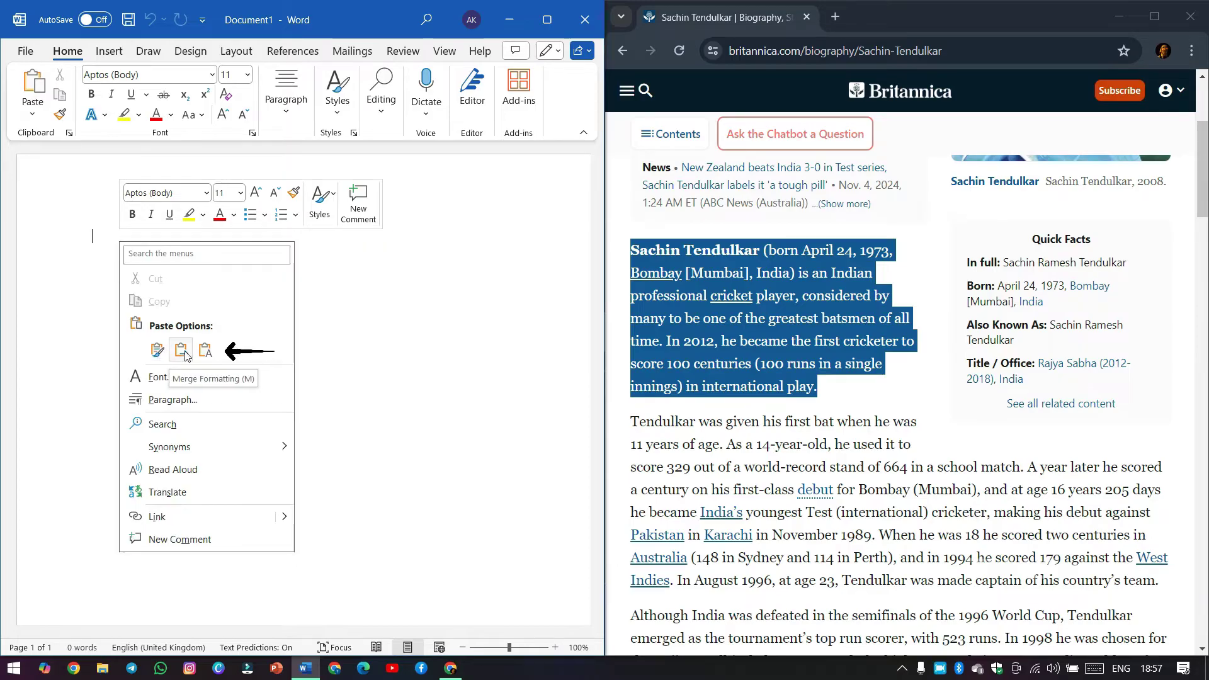
pyautogui.click(205, 350)
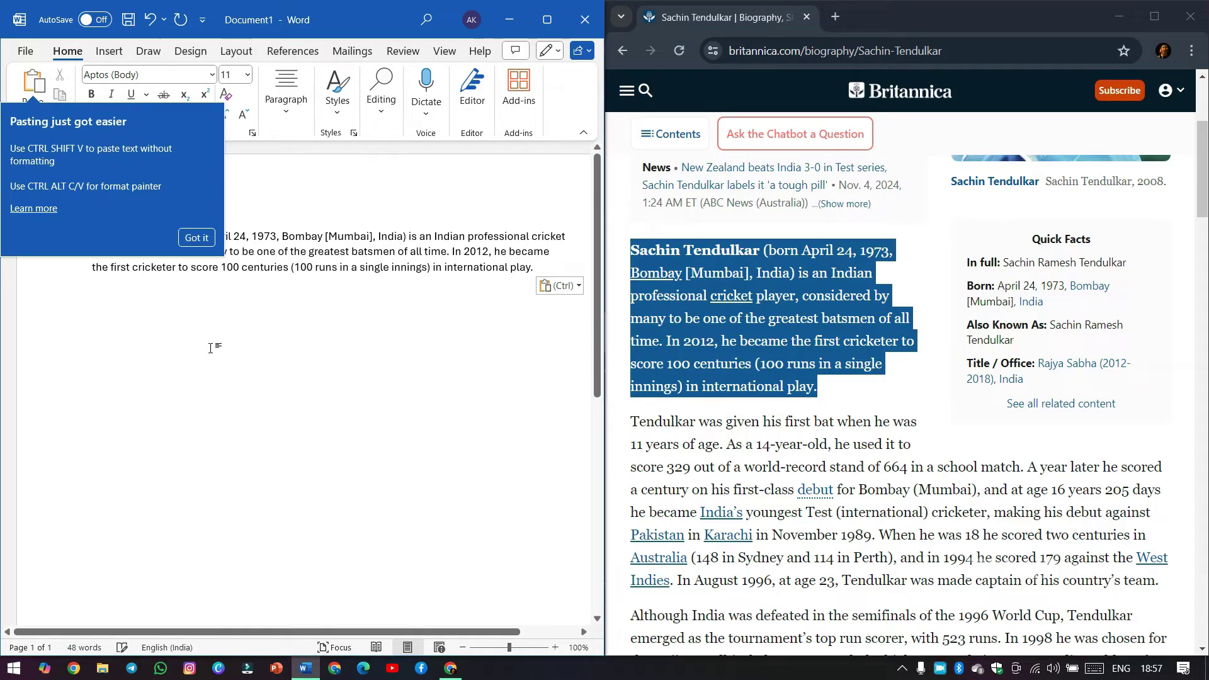
pyautogui.press('Return')
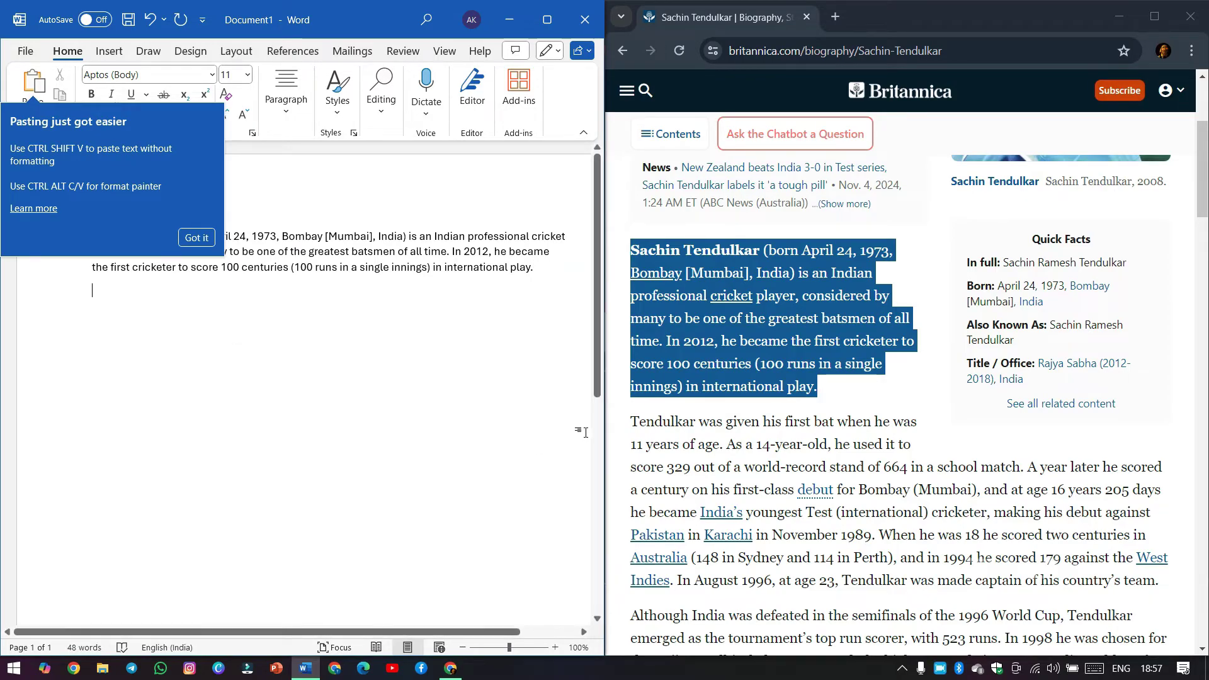
# Copy the paragraph beginning "Tendulkar was given his first bat" into the Word document as text only, below the first paragraph
pyautogui.scroll(-1, 693, 428)
pyautogui.scroll(-1, 696, 428)
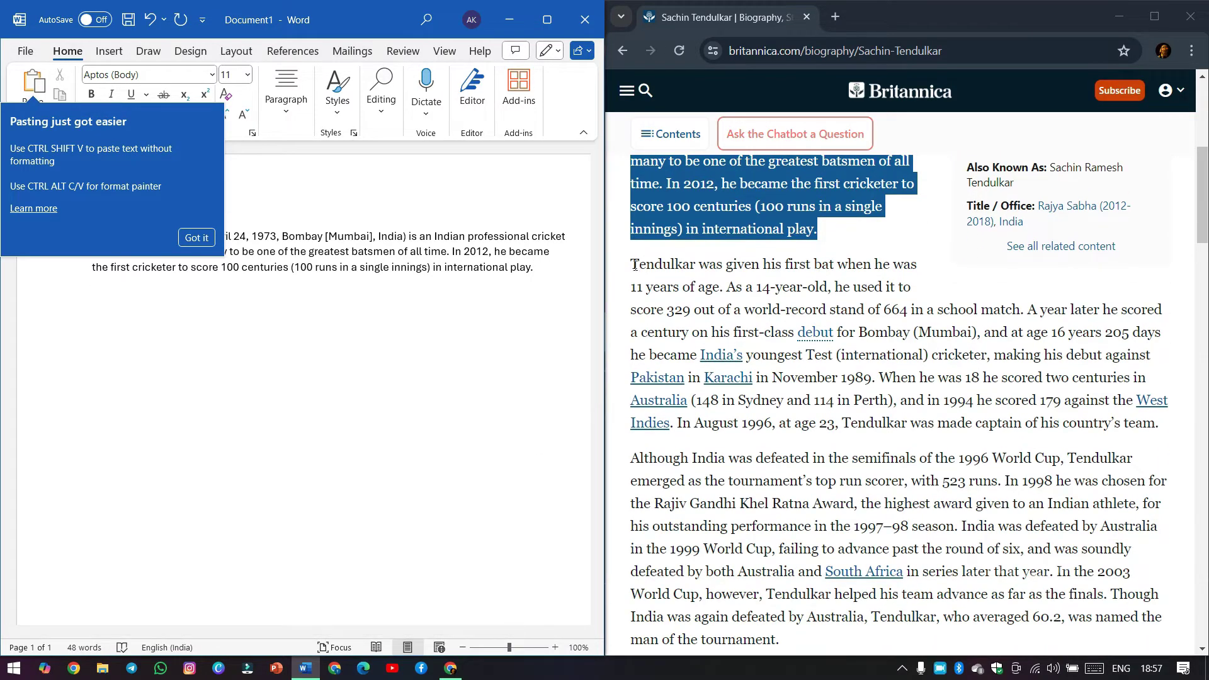
pyautogui.moveTo(633, 261); pyautogui.dragTo(1167, 426)
pyautogui.rightClick(999, 391)
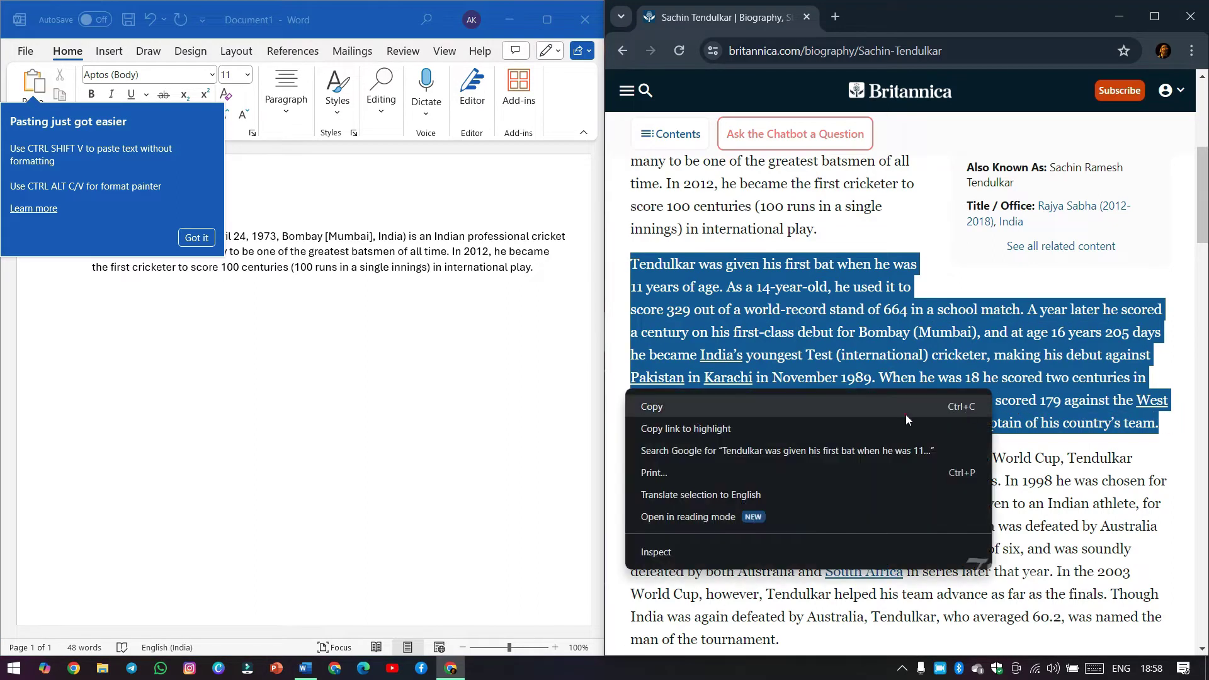
pyautogui.click(905, 414)
pyautogui.click(217, 236)
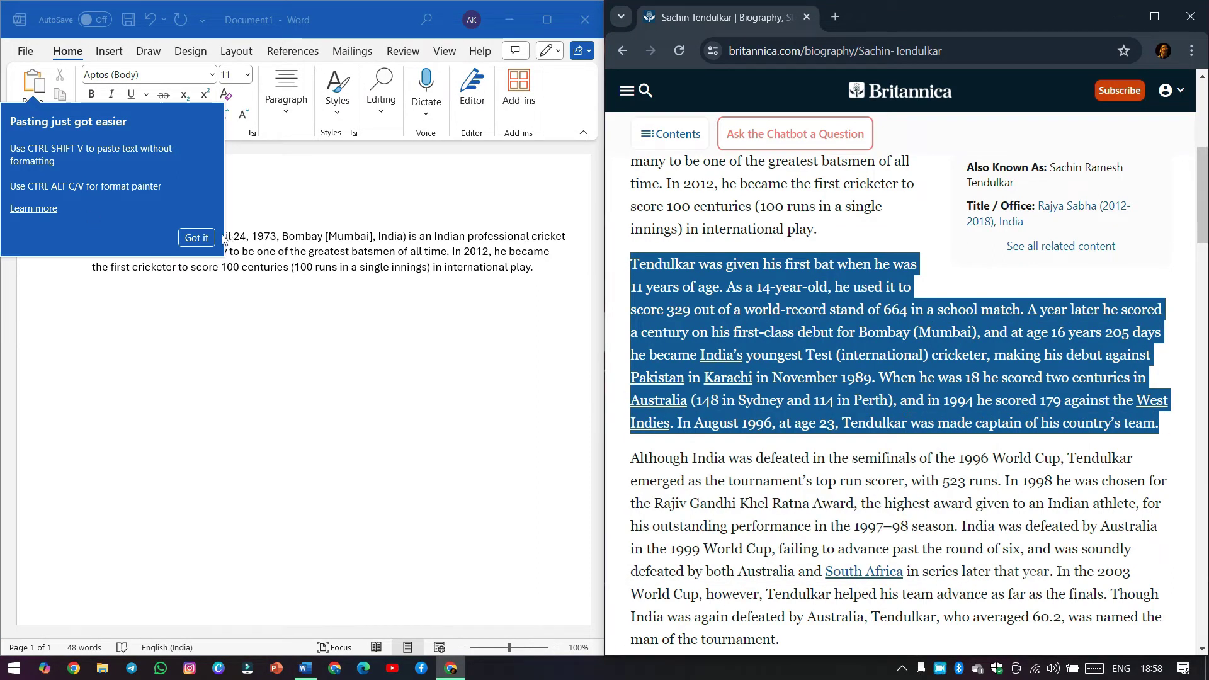
pyautogui.click(196, 238)
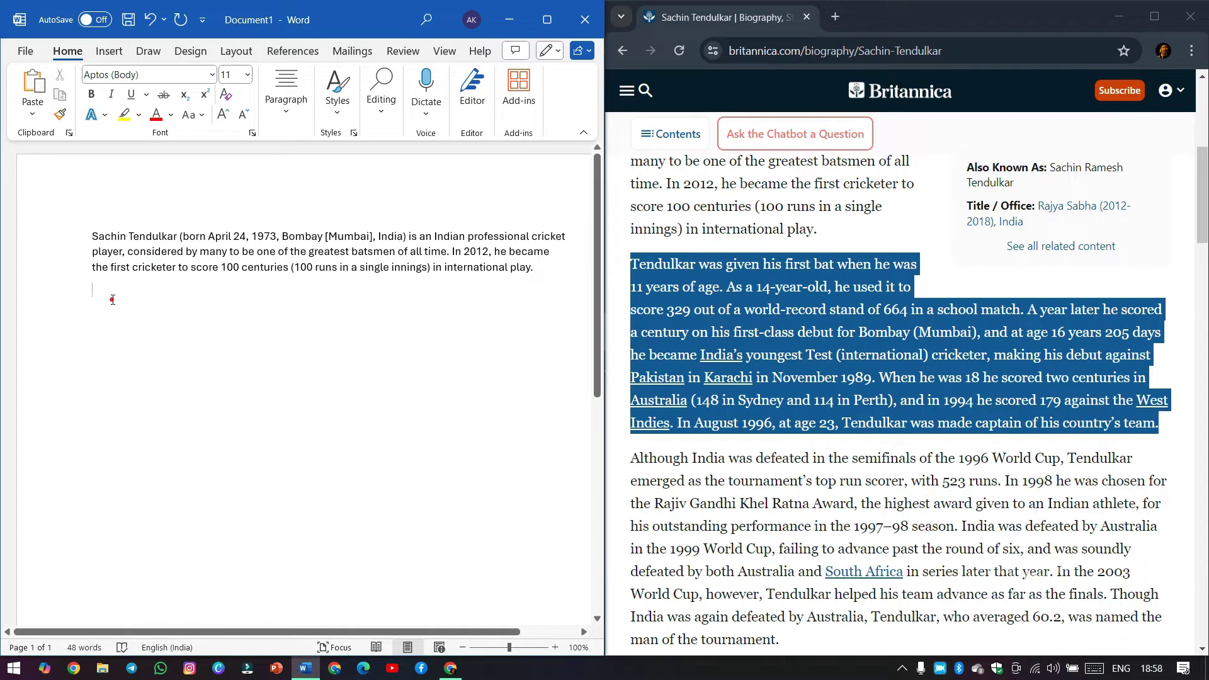
pyautogui.rightClick(111, 302)
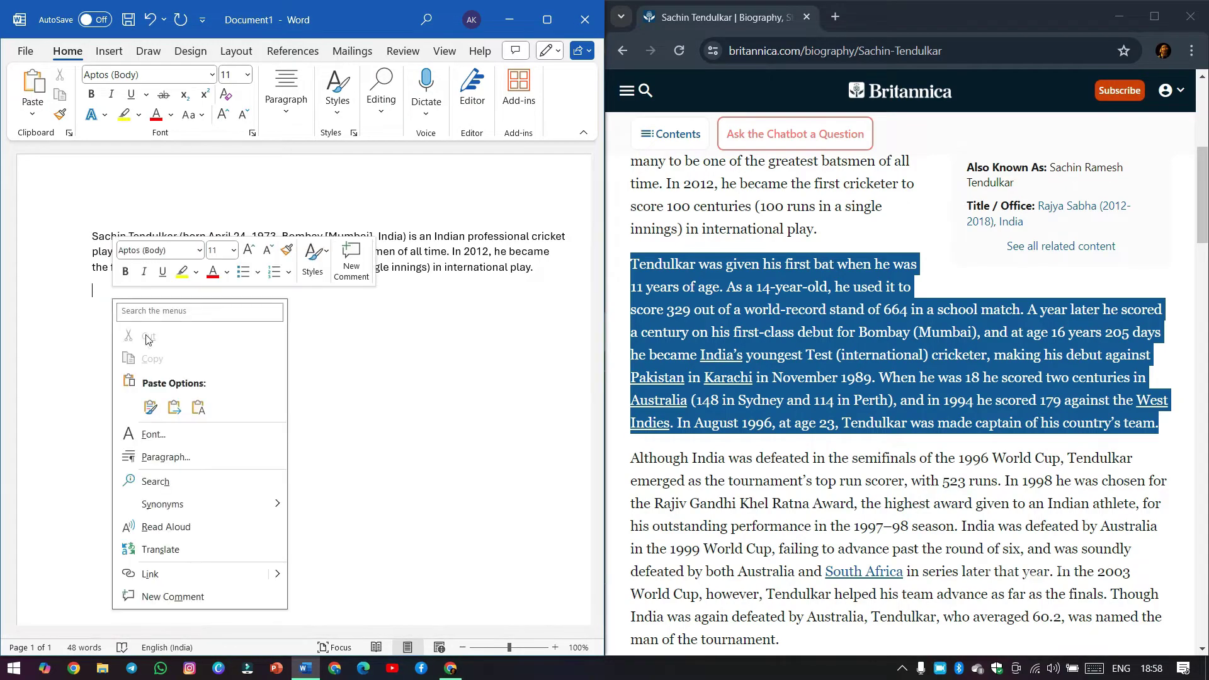
pyautogui.click(196, 406)
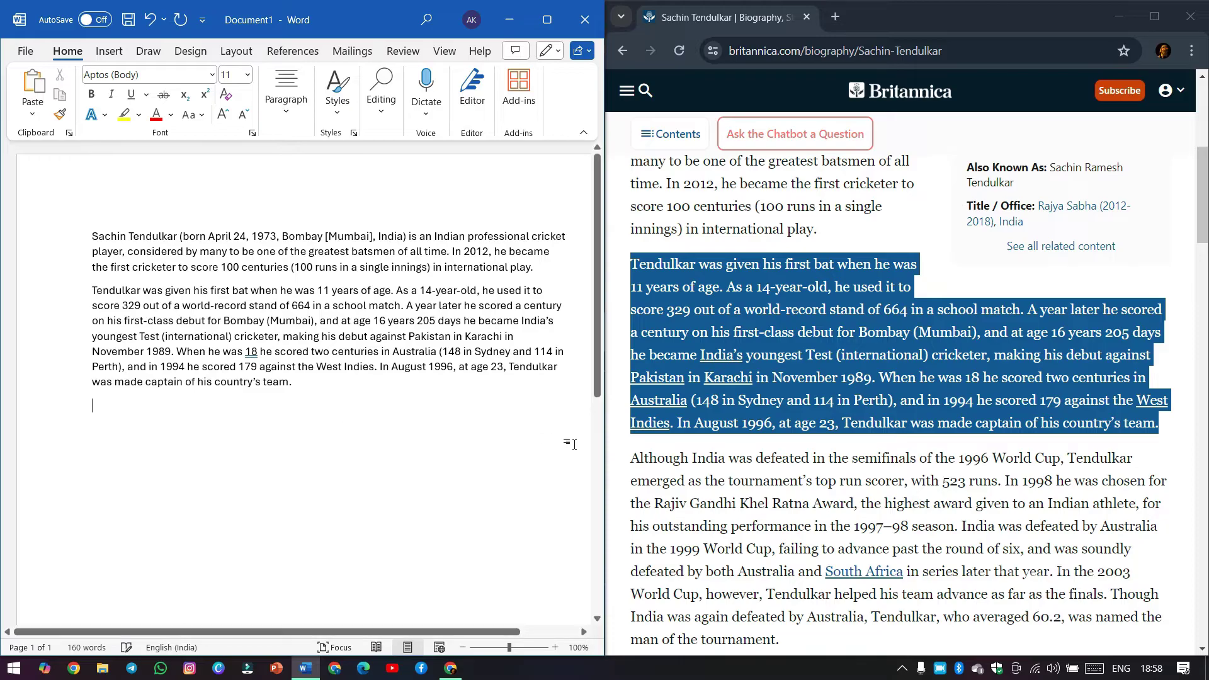
# Copy the paragraph beginning "Although India was defeated in the semifinals" into the Word document as text only, below the second paragraph
pyautogui.scroll(-2, 503, 397)
pyautogui.scroll(-3, 783, 395)
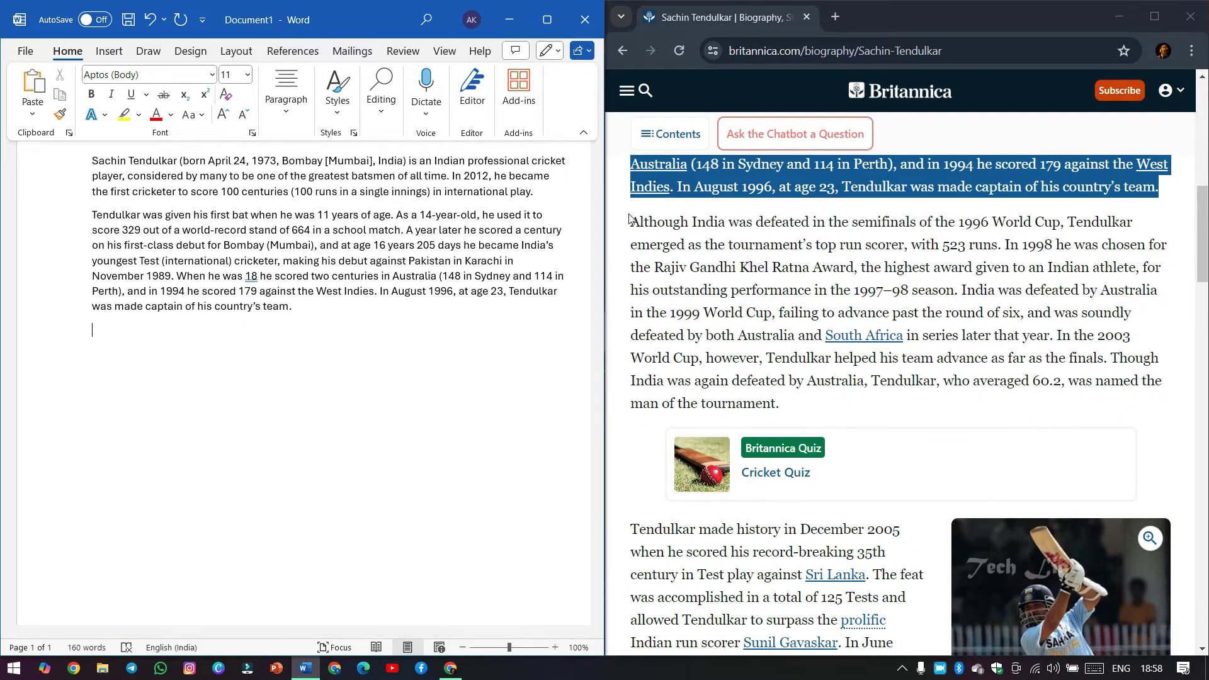
pyautogui.moveTo(629, 222); pyautogui.dragTo(784, 403)
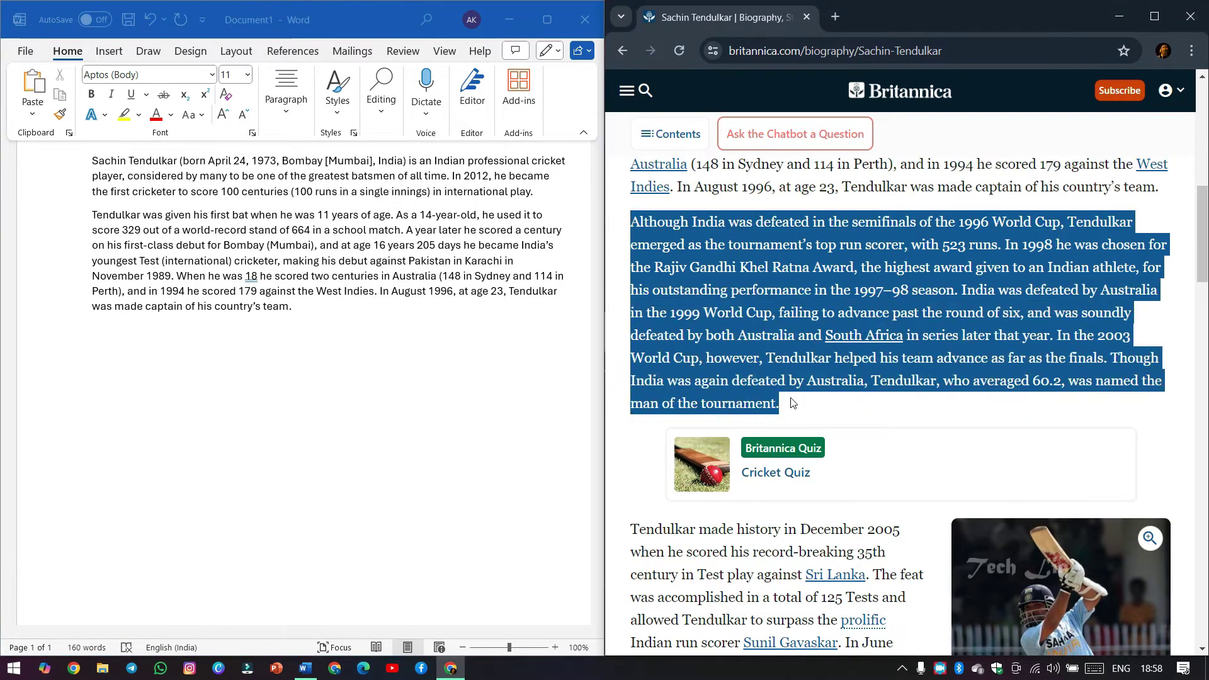
pyautogui.rightClick(762, 357)
pyautogui.click(776, 369)
pyautogui.click(109, 332)
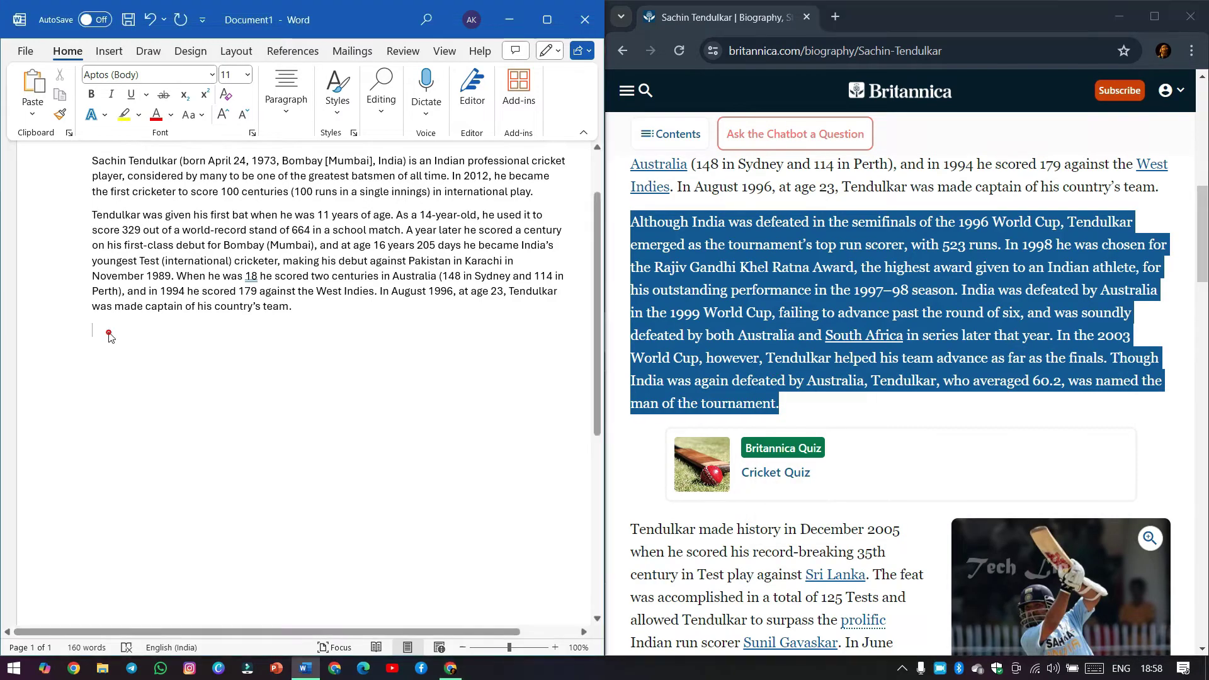
pyautogui.rightClick(109, 332)
pyautogui.click(191, 439)
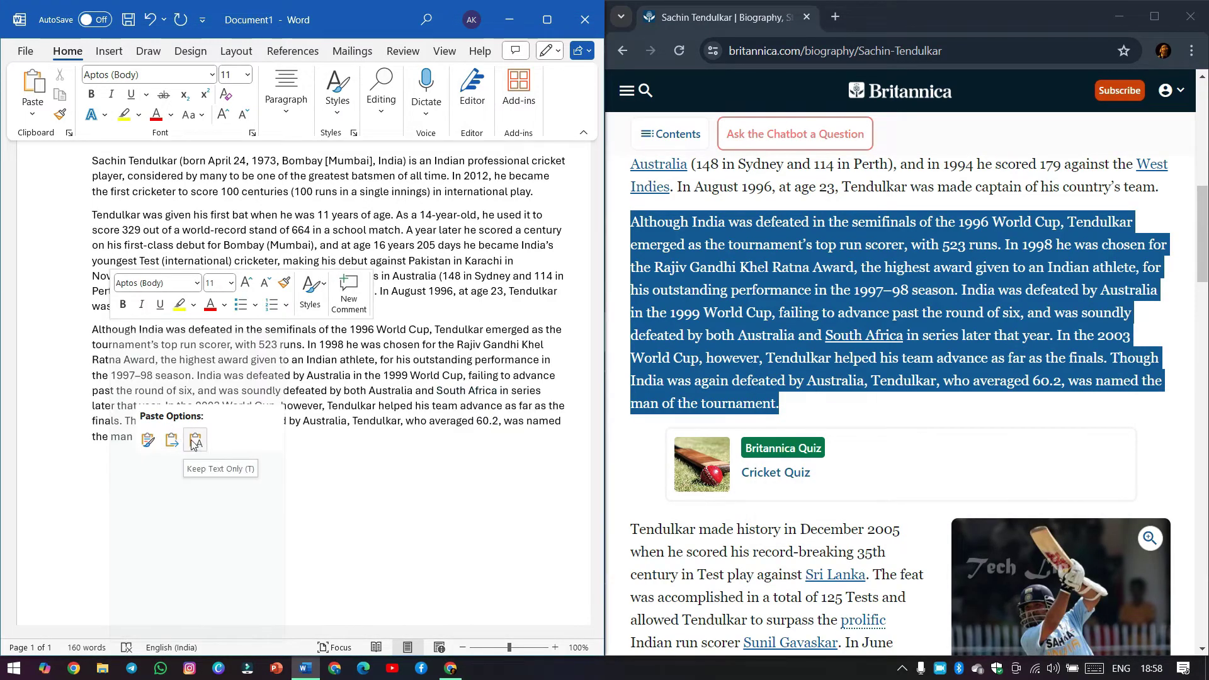
# Copy the paragraph beginning "Tendulkar made history in December 2005" into the Word document as text only, below the third paragraph
pyautogui.scroll(-6, 718, 389)
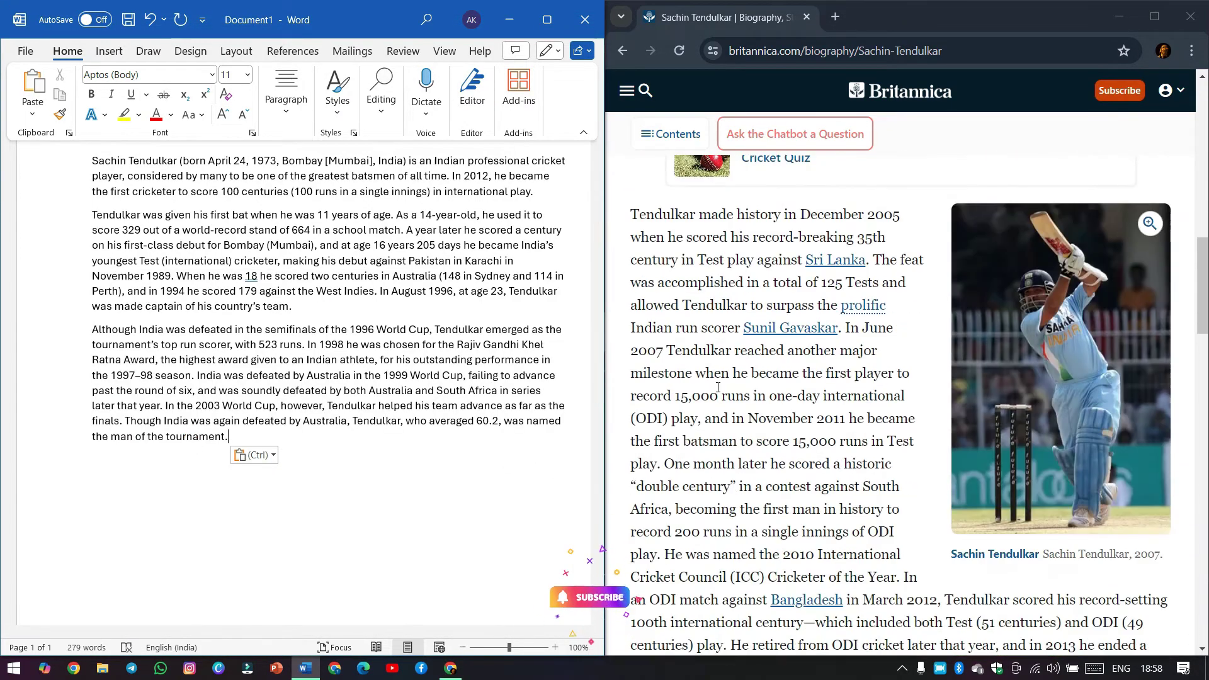
pyautogui.scroll(-4, 718, 388)
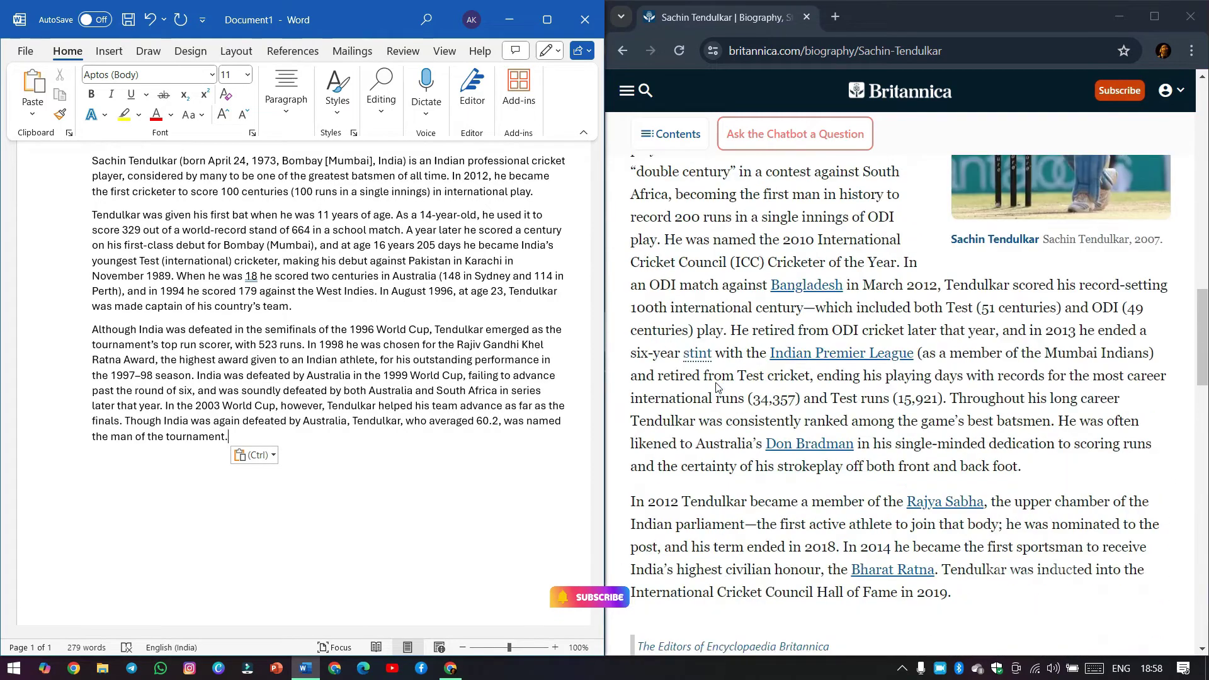
pyautogui.scroll(5, 717, 387)
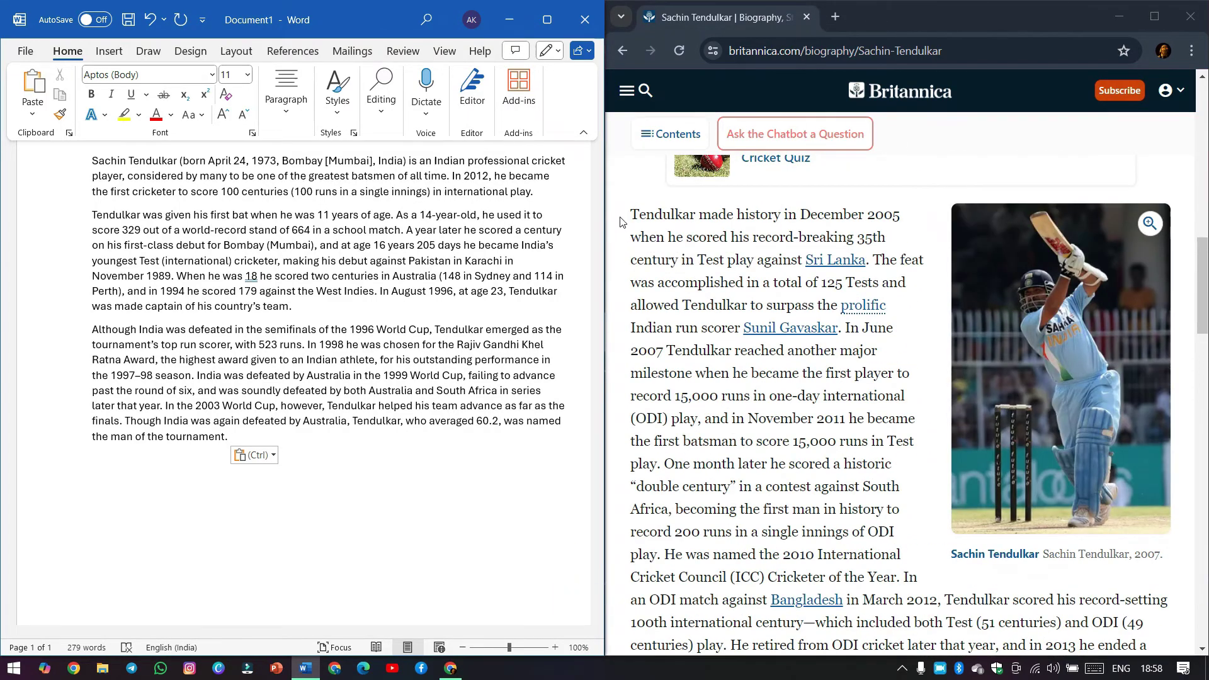
pyautogui.moveTo(621, 222); pyautogui.dragTo(1017, 473)
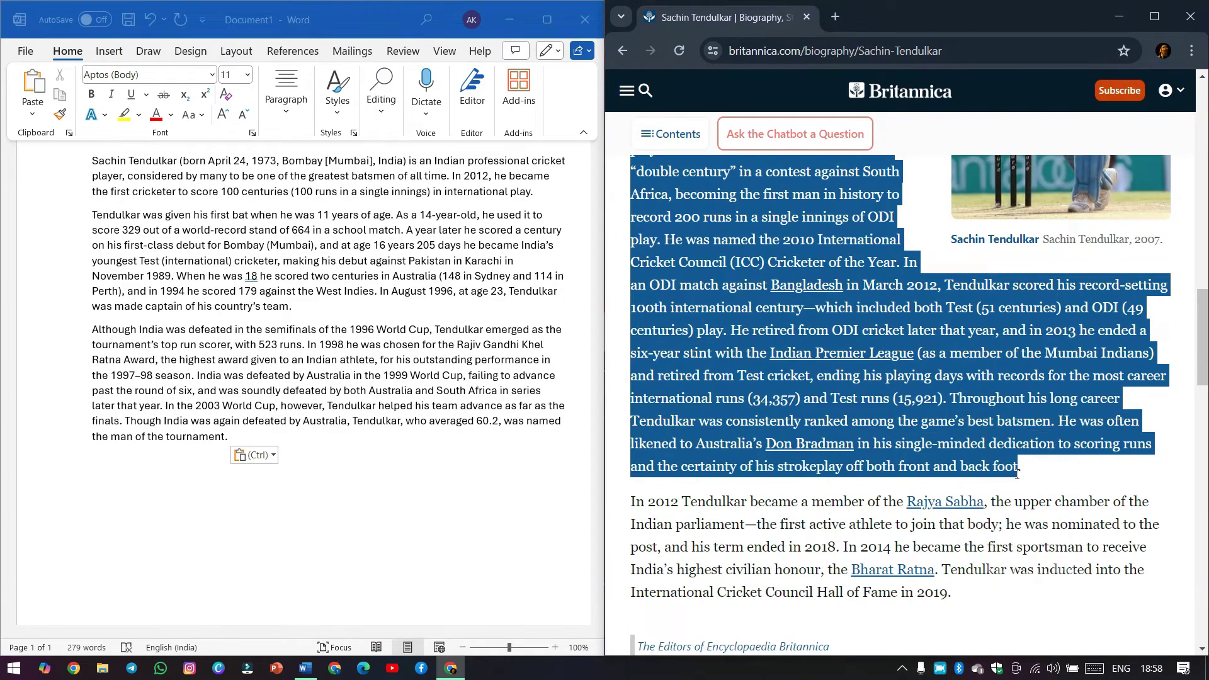
pyautogui.rightClick(986, 403)
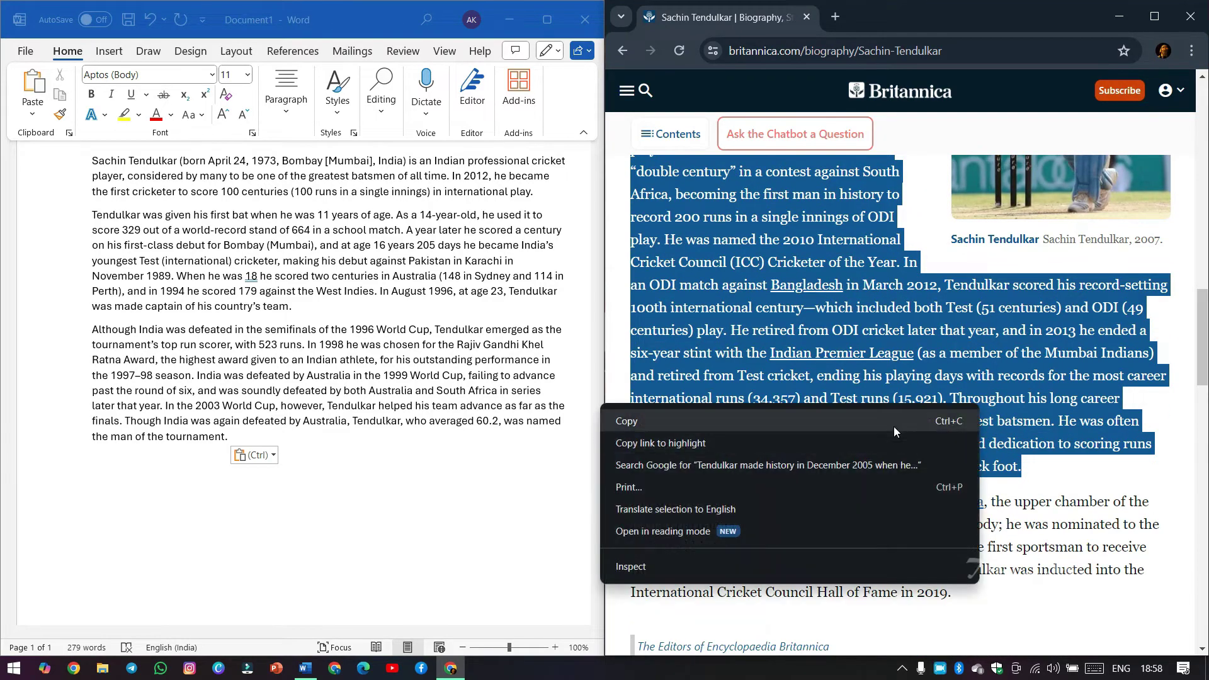
pyautogui.click(894, 427)
pyautogui.click(95, 467)
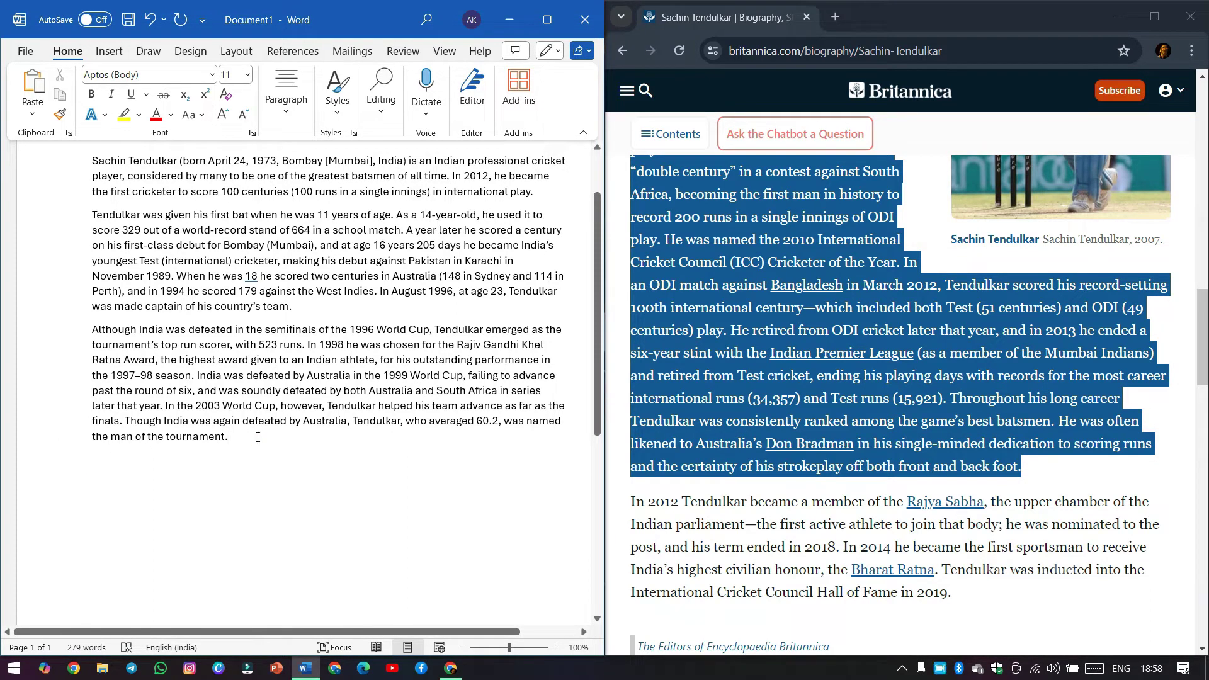
pyautogui.rightClick(111, 464)
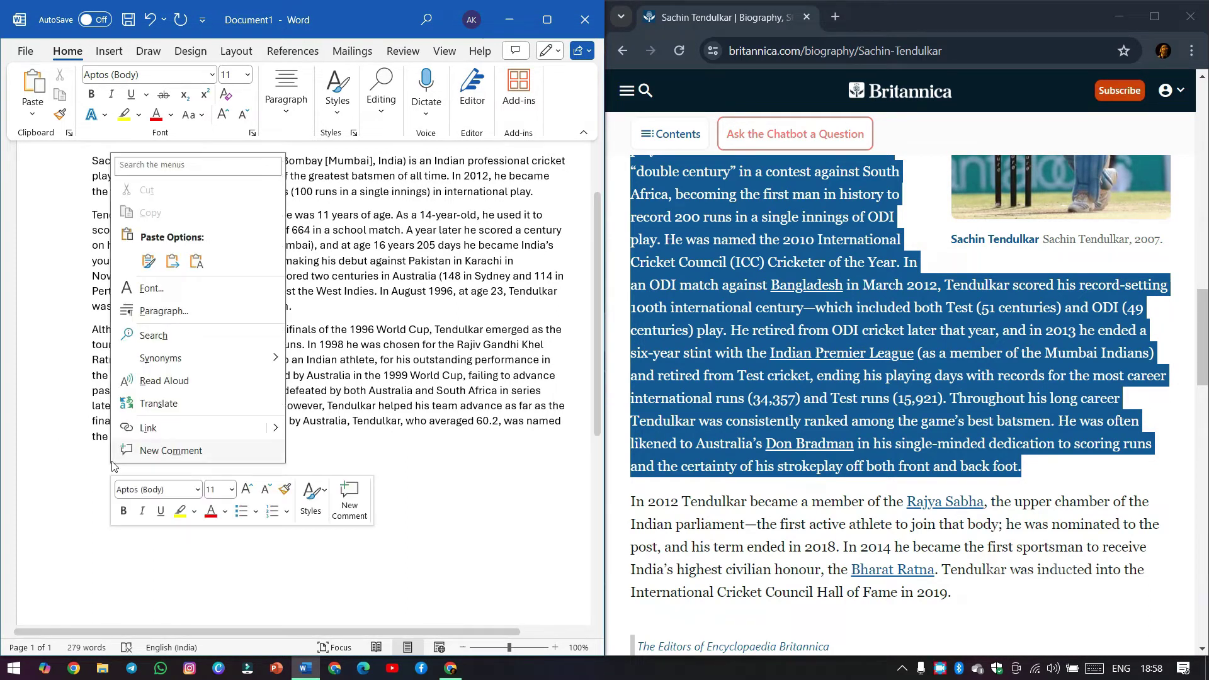
pyautogui.click(200, 267)
# Copy the paragraph beginning "In 2012 Tendulkar became a member" into the Word document as text only, below the fourth paragraph
pyautogui.scroll(-3, 288, 364)
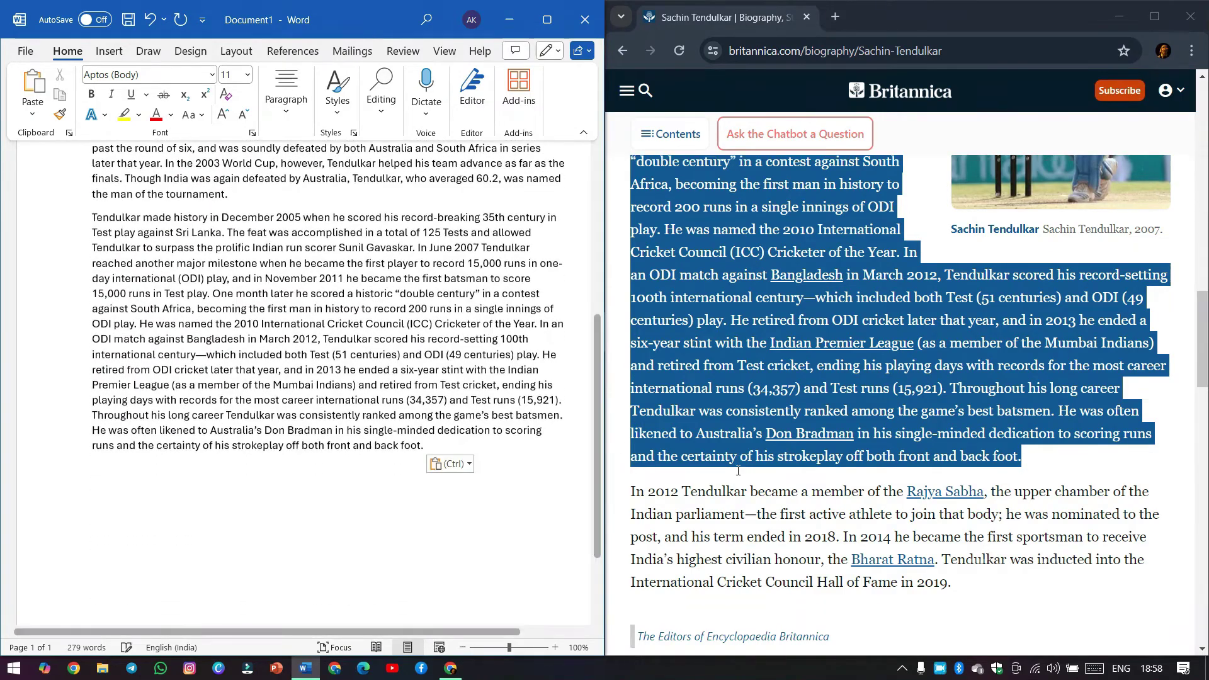
pyautogui.scroll(-4, 738, 471)
pyautogui.scroll(2, 738, 470)
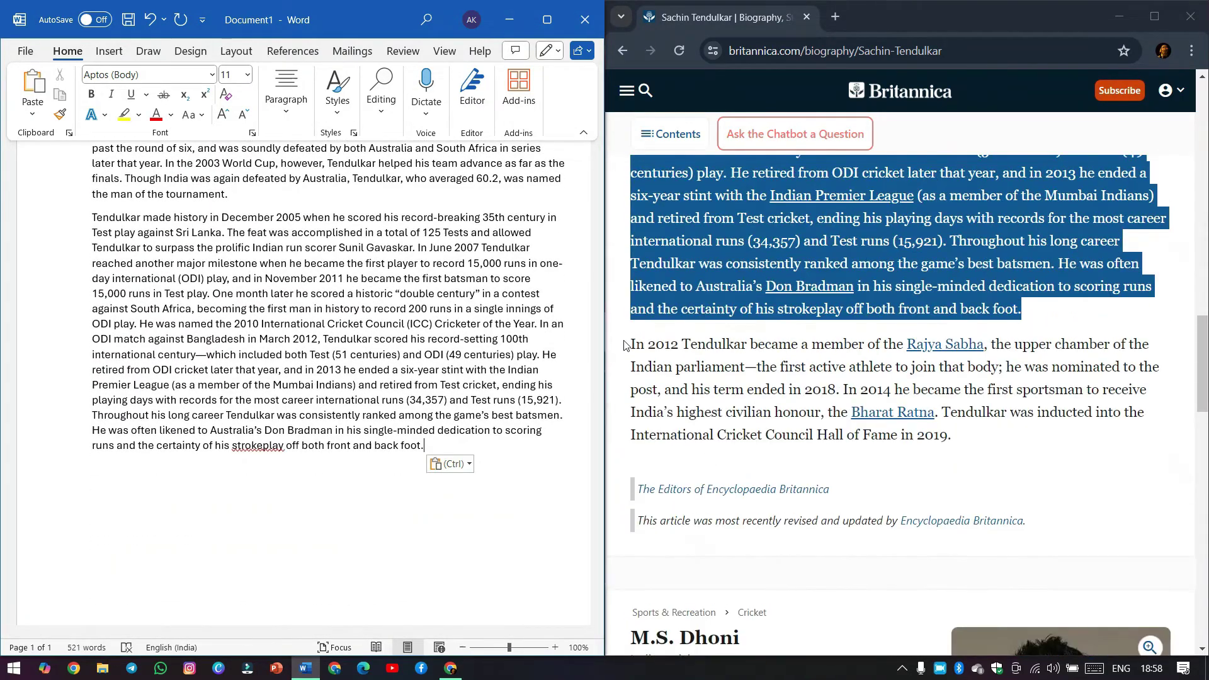
pyautogui.moveTo(632, 344); pyautogui.dragTo(955, 441)
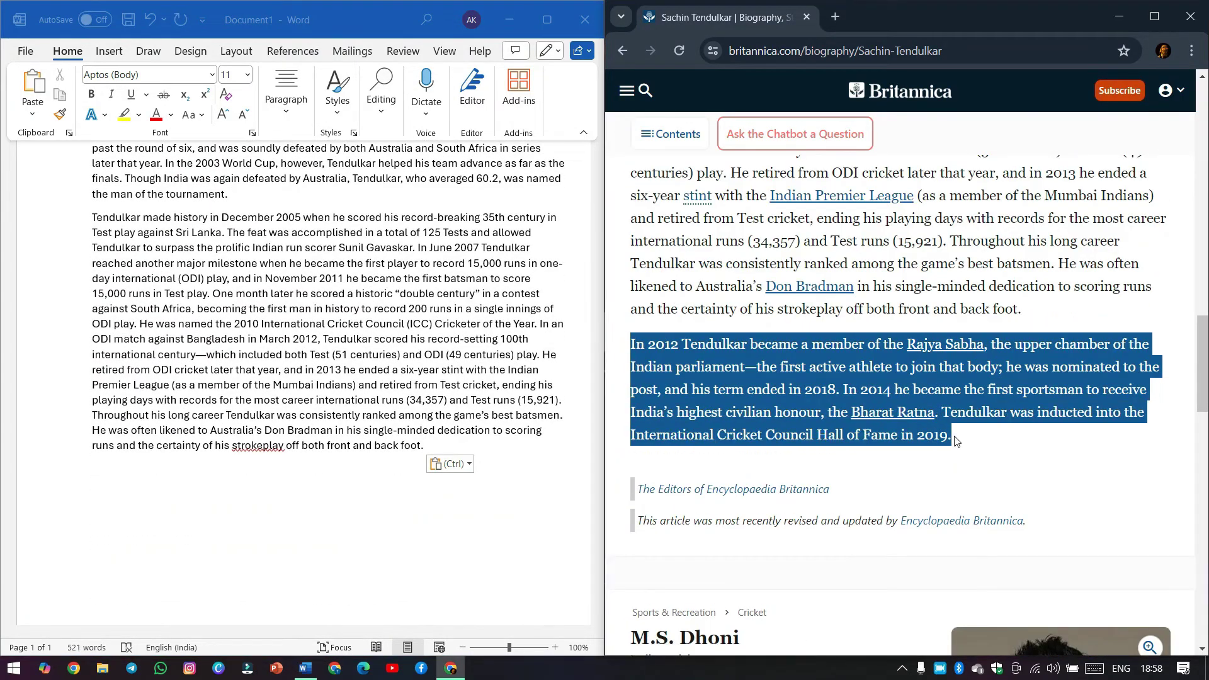
pyautogui.rightClick(780, 399)
pyautogui.click(815, 421)
pyautogui.click(124, 485)
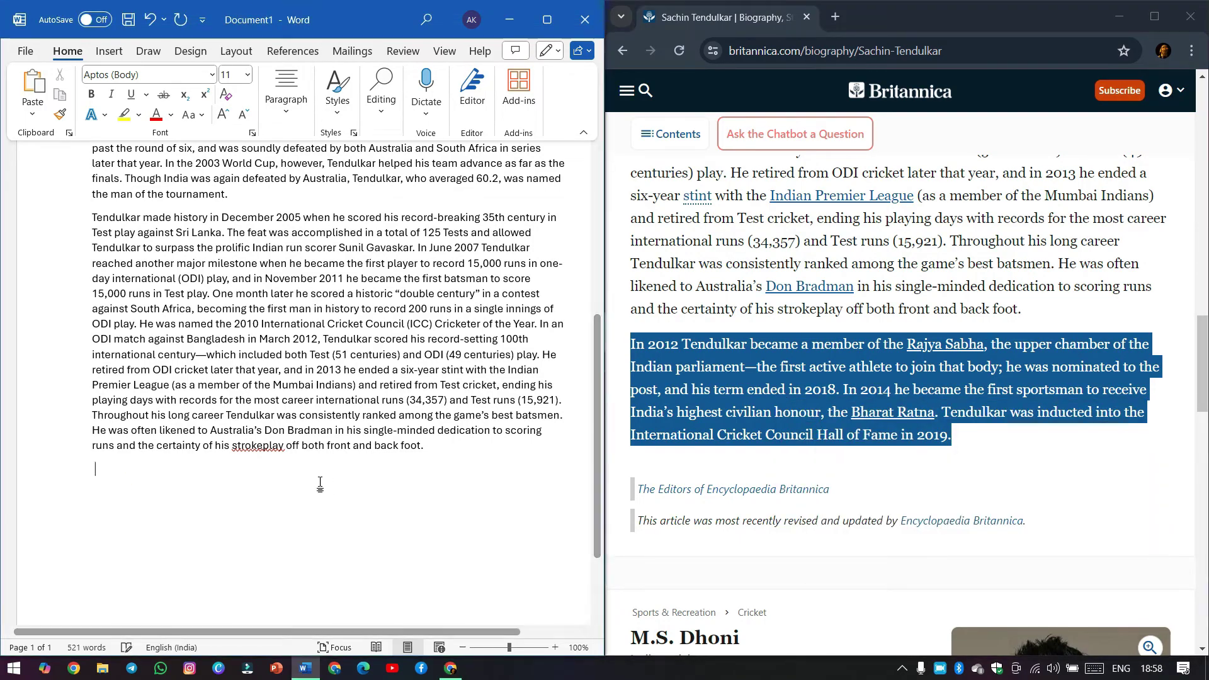
pyautogui.rightClick(110, 476)
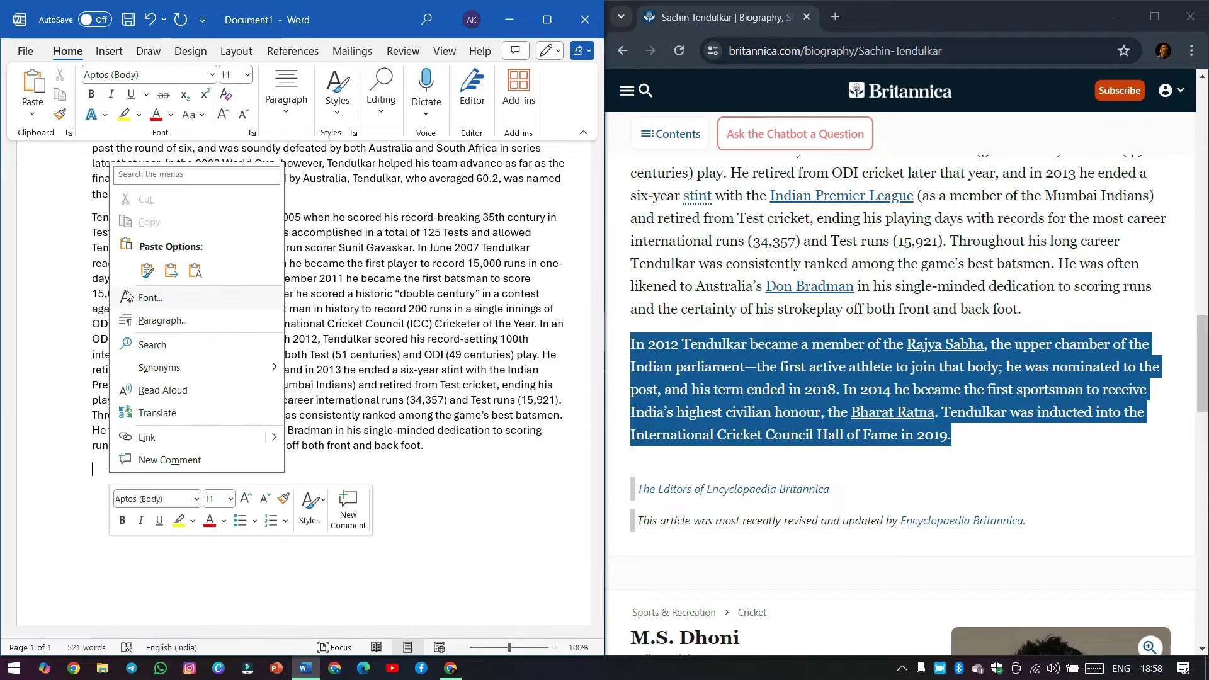
pyautogui.click(195, 270)
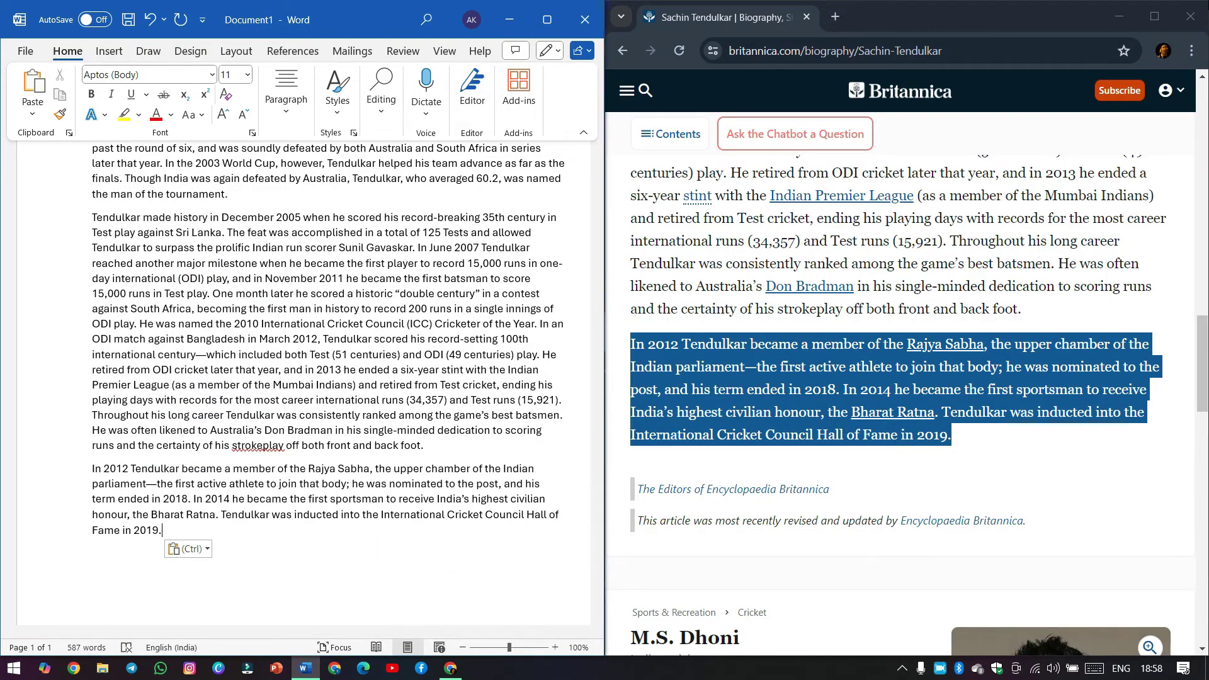
# Close the browser window with the Britannica article and maximize the Word document window
pyautogui.click(1189, 11)
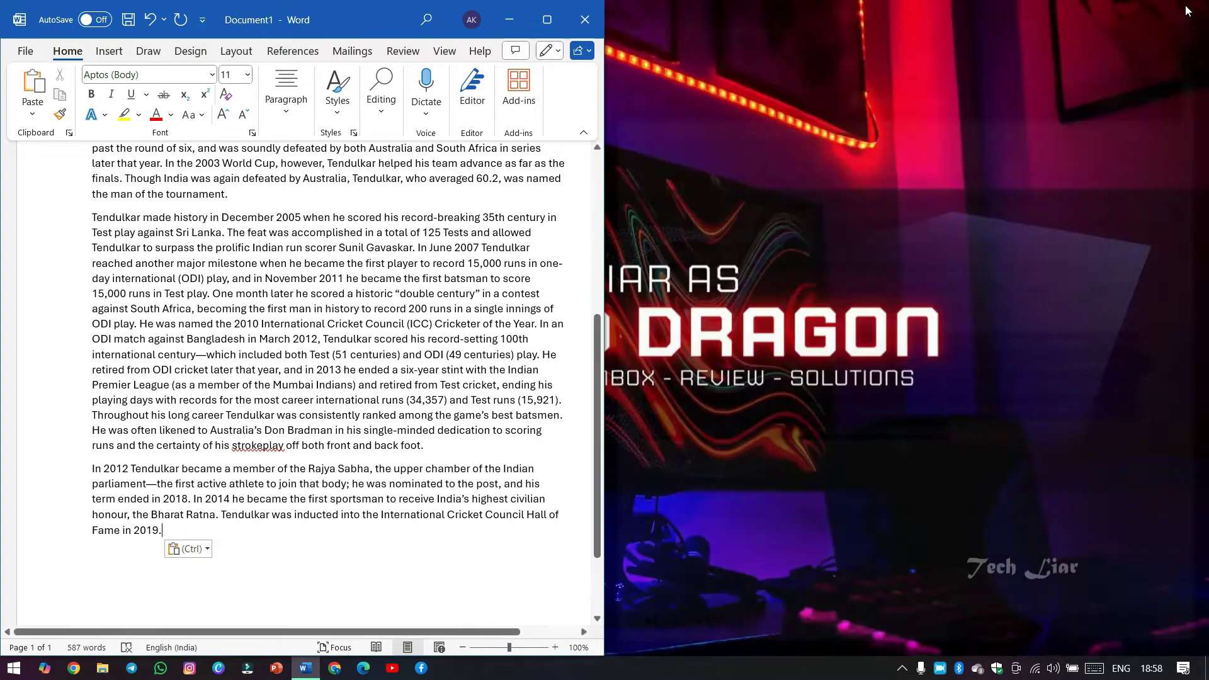
pyautogui.click(547, 20)
pyautogui.scroll(7, 514, 429)
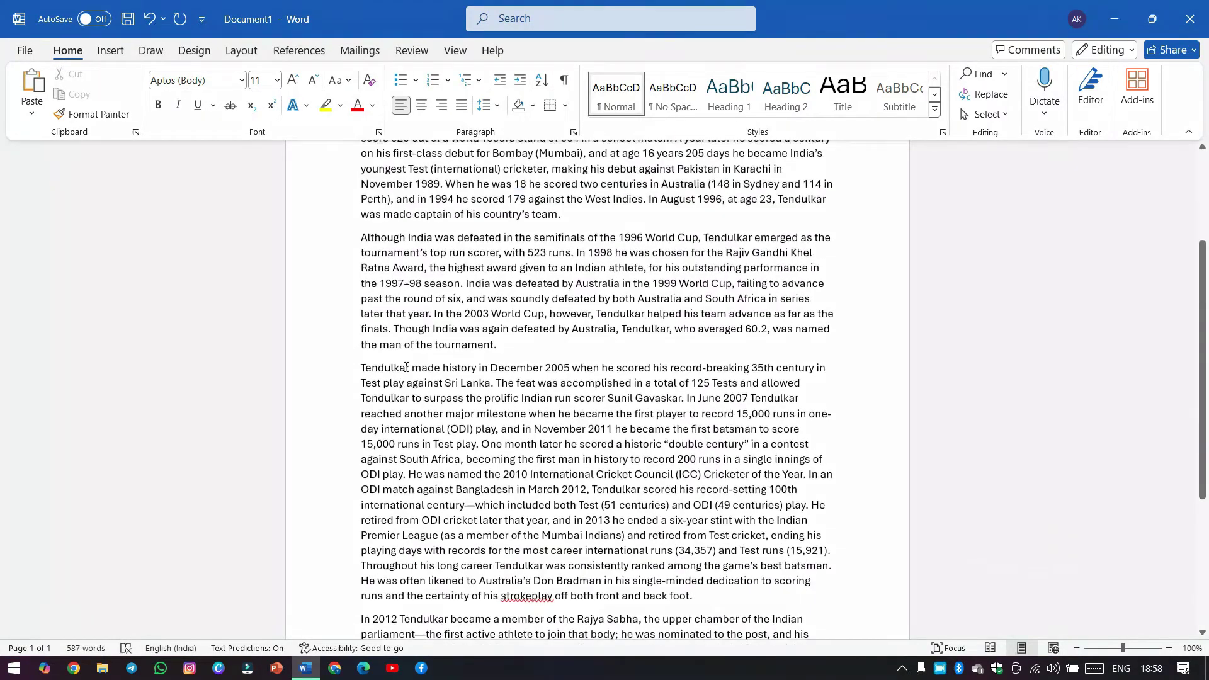
pyautogui.scroll(1, 438, 327)
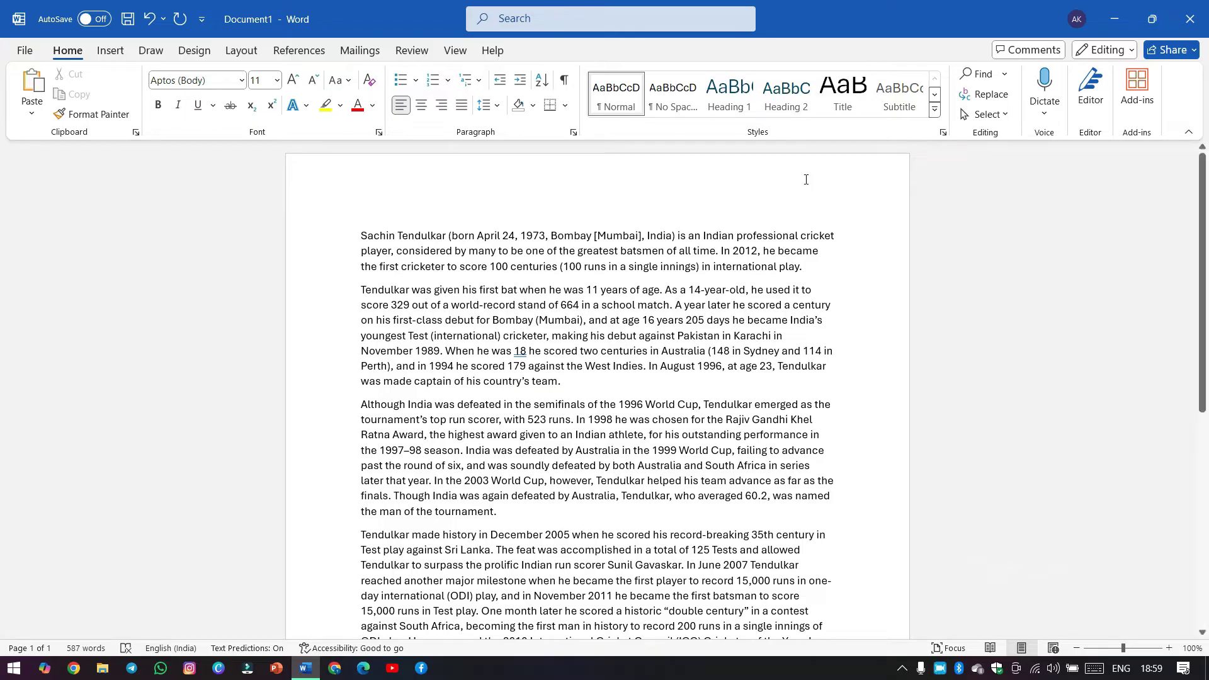
# Add the title line "Sachin Tenulkar" above the first paragraph of the document
pyautogui.click(362, 233)
pyautogui.click(354, 234)
pyautogui.press('Return')
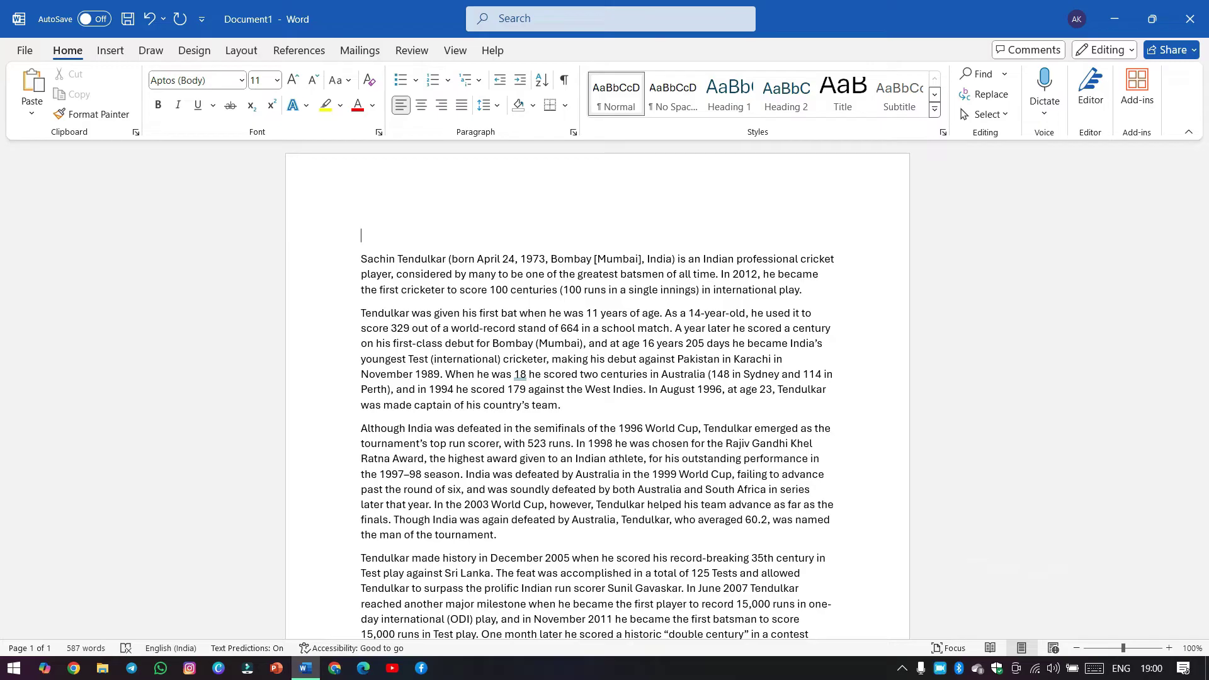
pyautogui.write('Sachin Tenulkar')
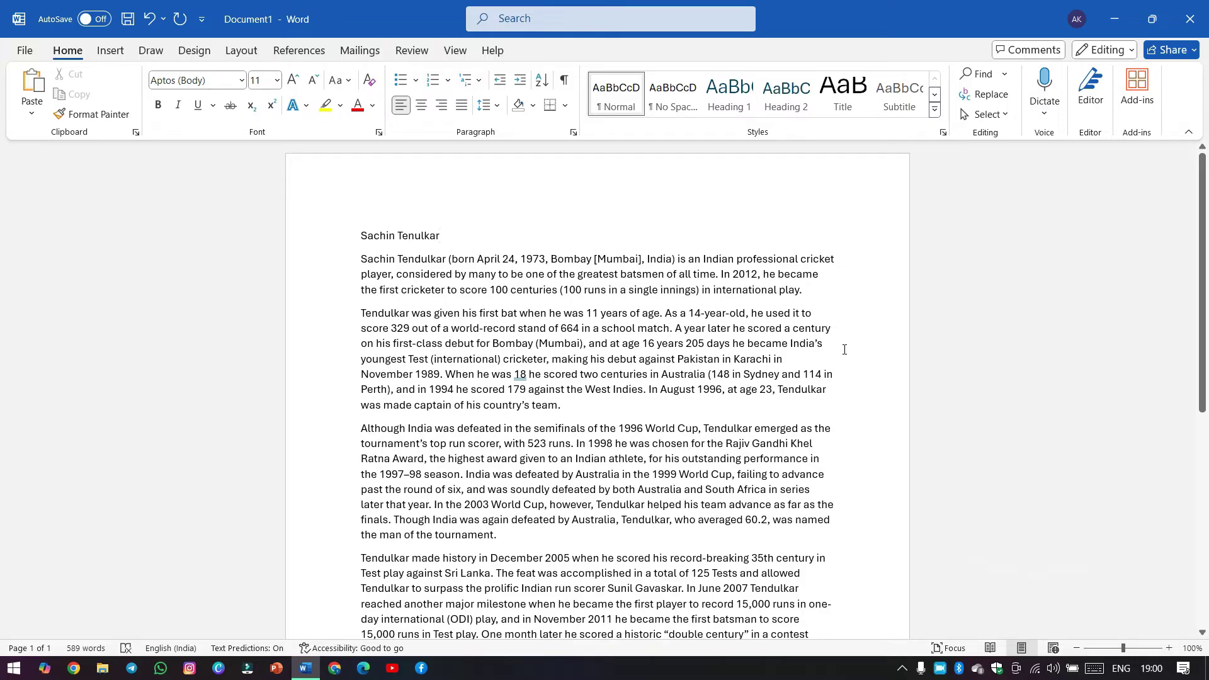
# Look through the whole document from the title to the last paragraph and back
pyautogui.scroll(-7, 845, 350)
pyautogui.scroll(3, 810, 374)
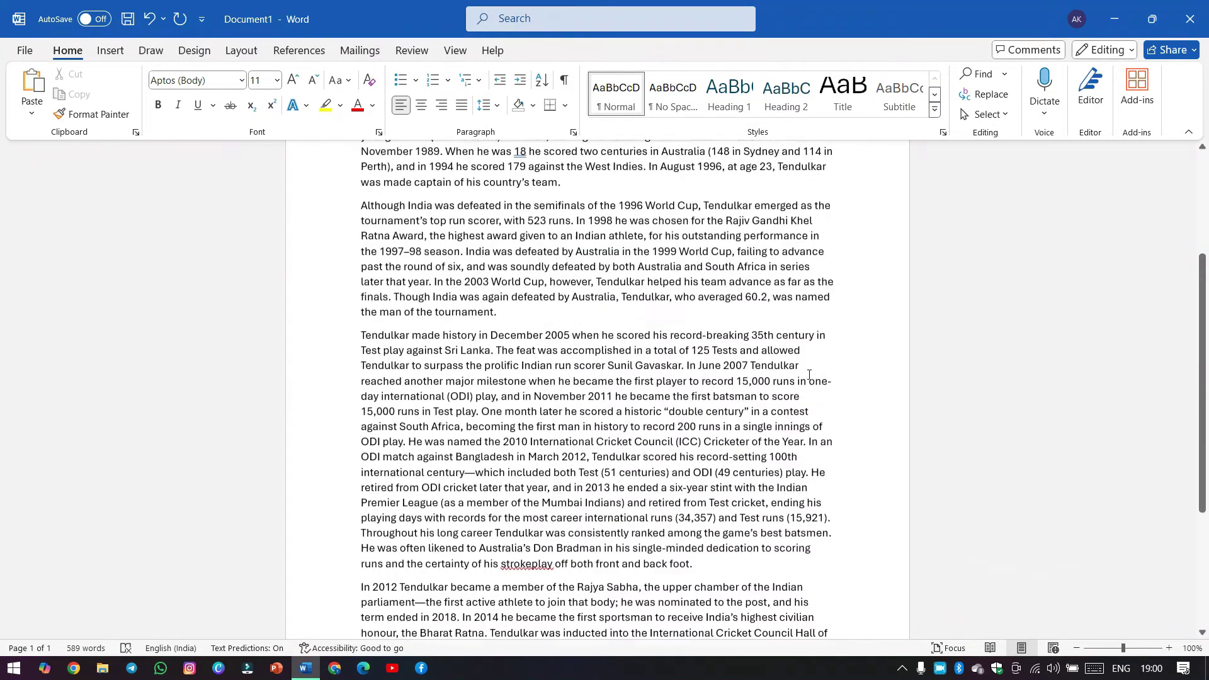
pyautogui.scroll(5, 809, 374)
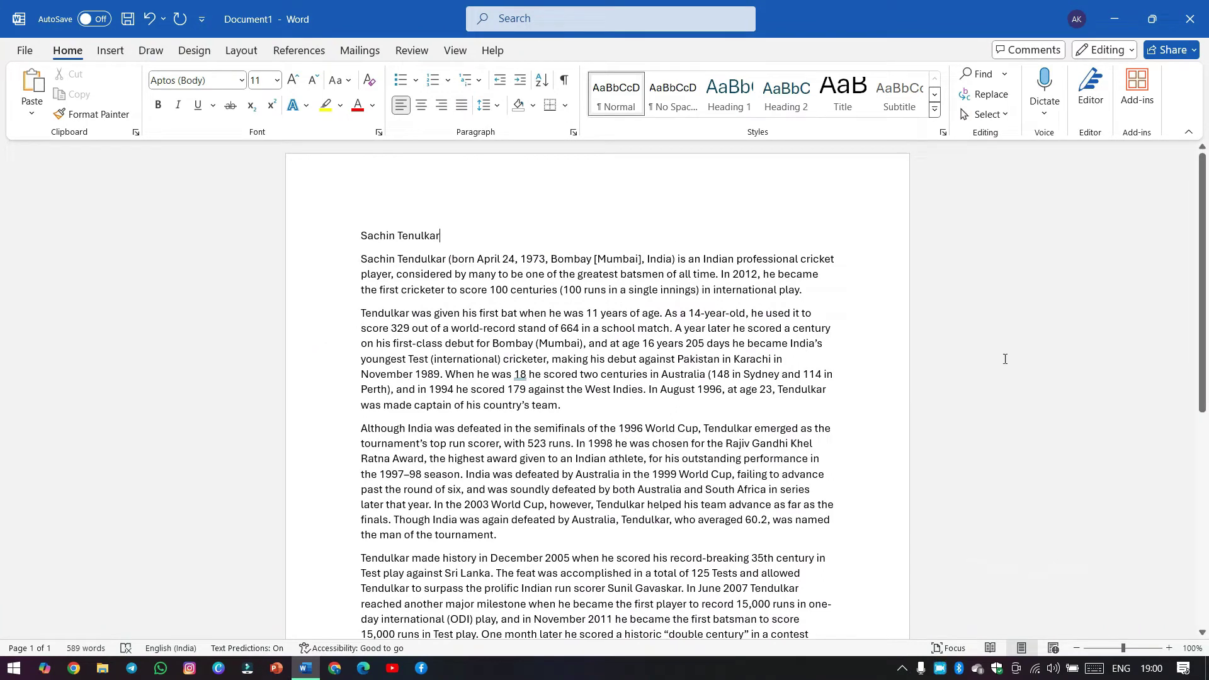
pyautogui.scroll(-8, 864, 384)
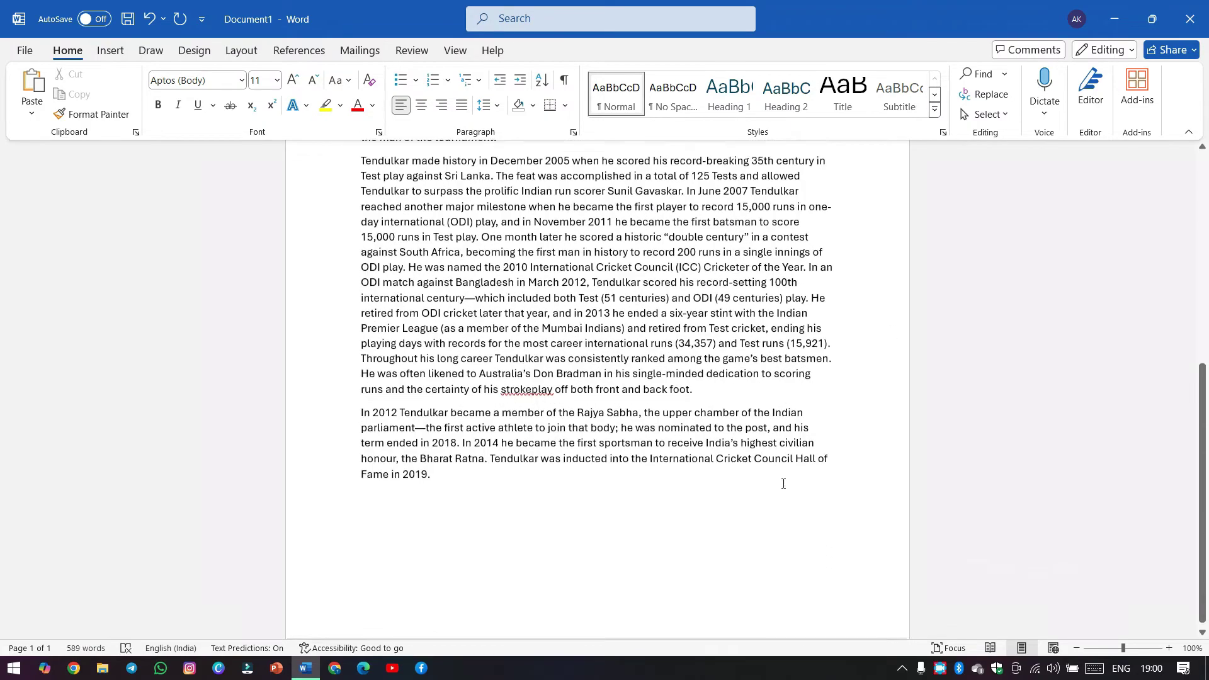
pyautogui.rightClick(367, 582)
pyautogui.scroll(10, 351, 548)
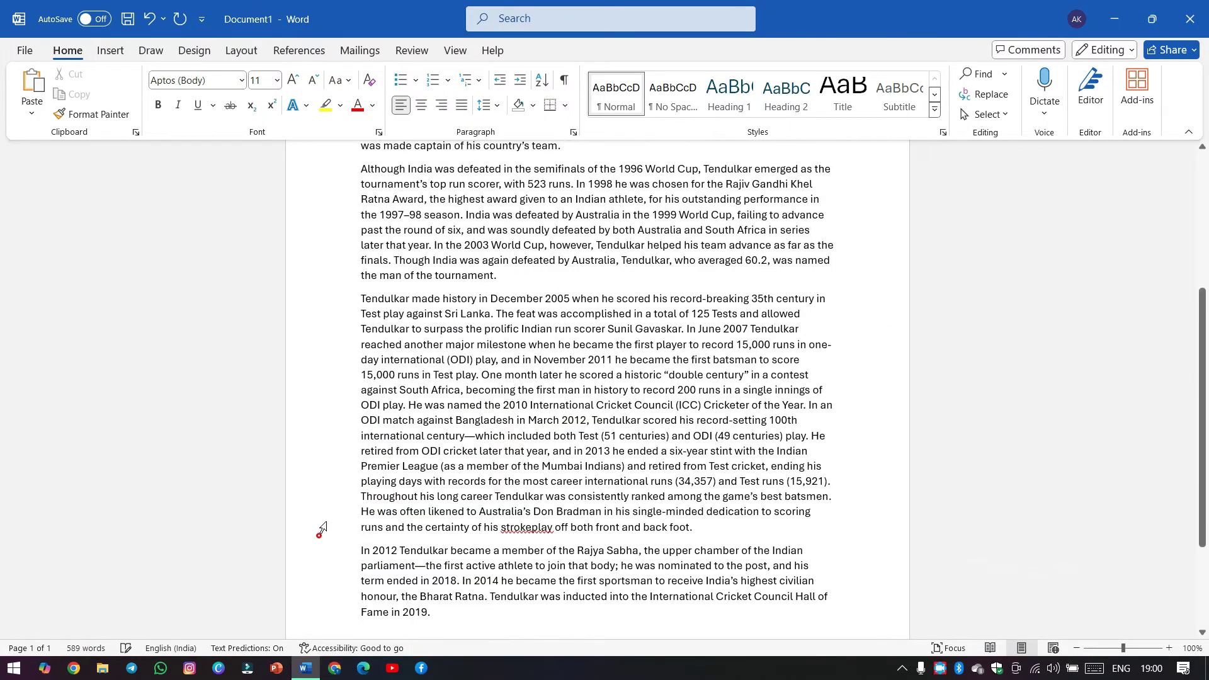
pyautogui.rightClick(338, 406)
pyautogui.press('Escape')
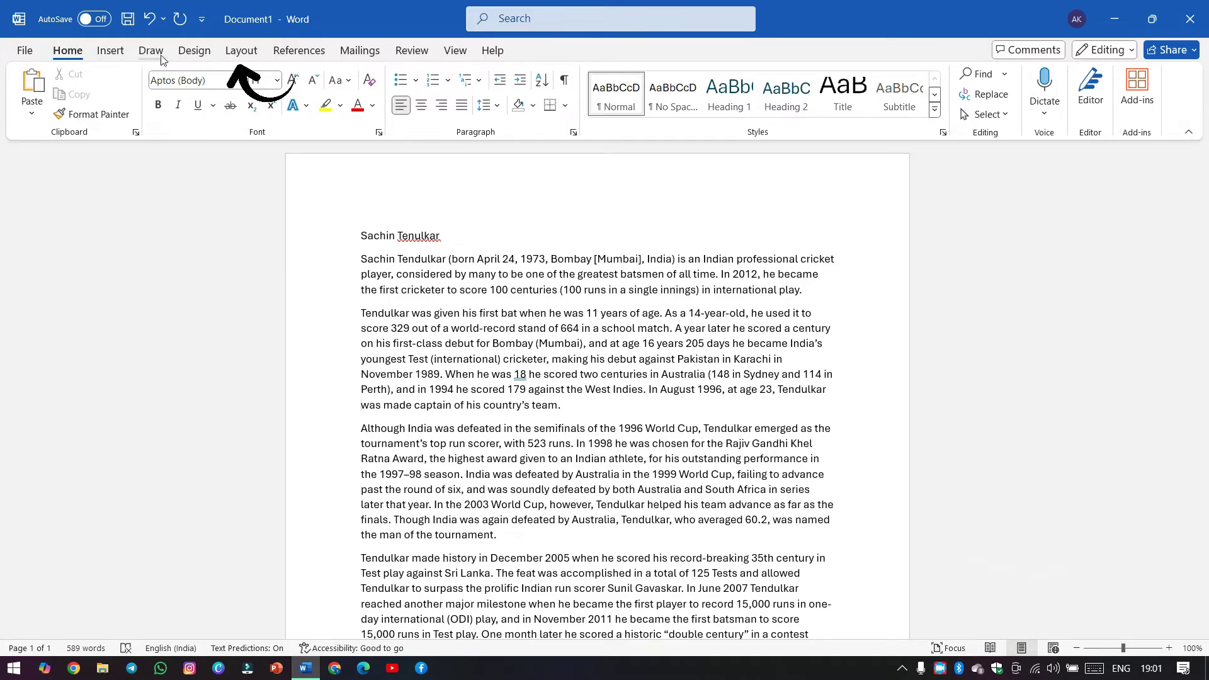
# Set a custom left page margin of 3.81 cm for the whole document
pyautogui.click(242, 51)
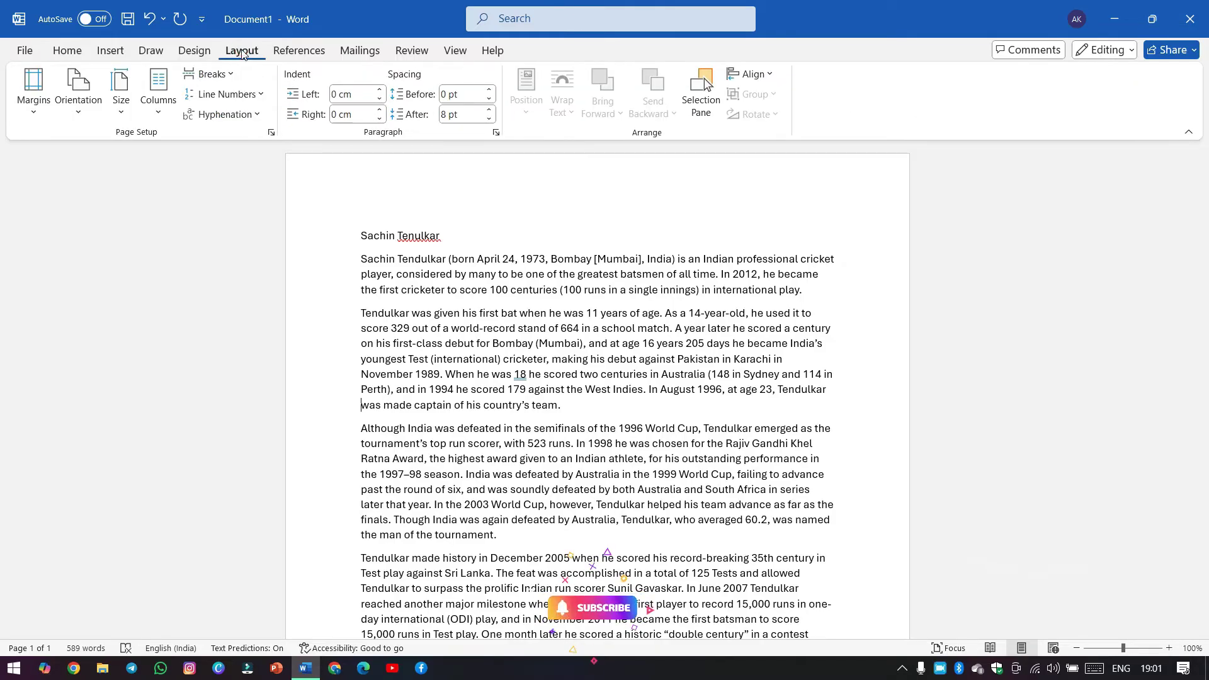
pyautogui.click(33, 112)
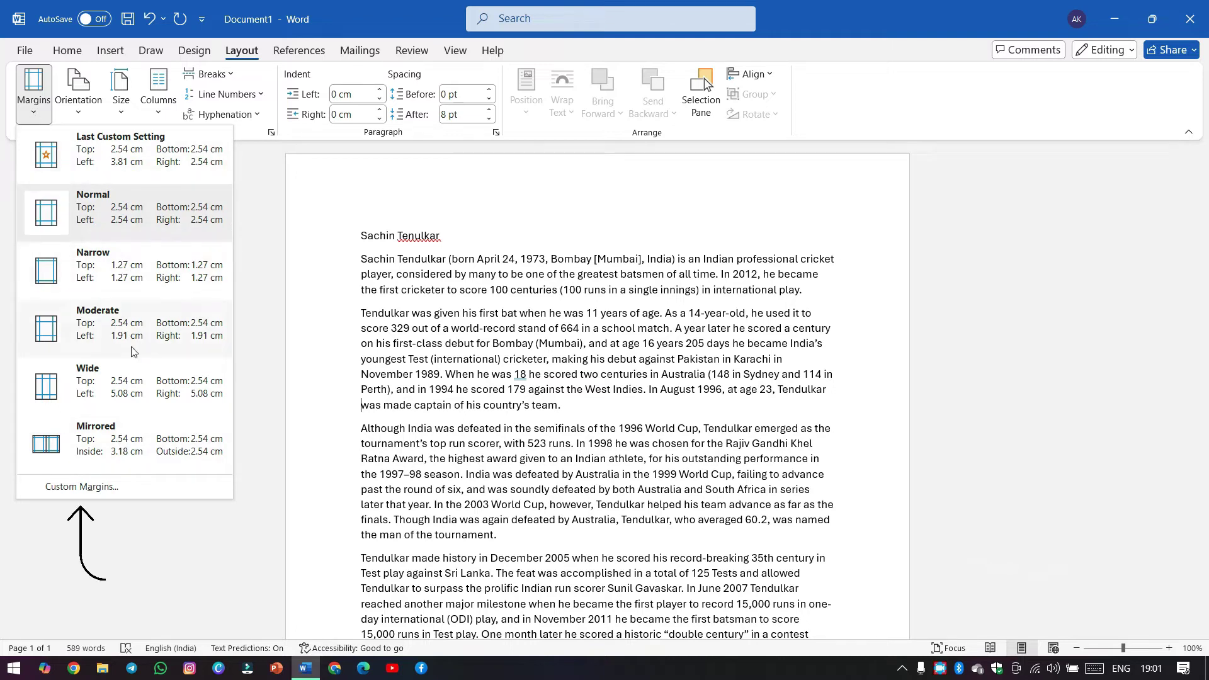
pyautogui.click(134, 494)
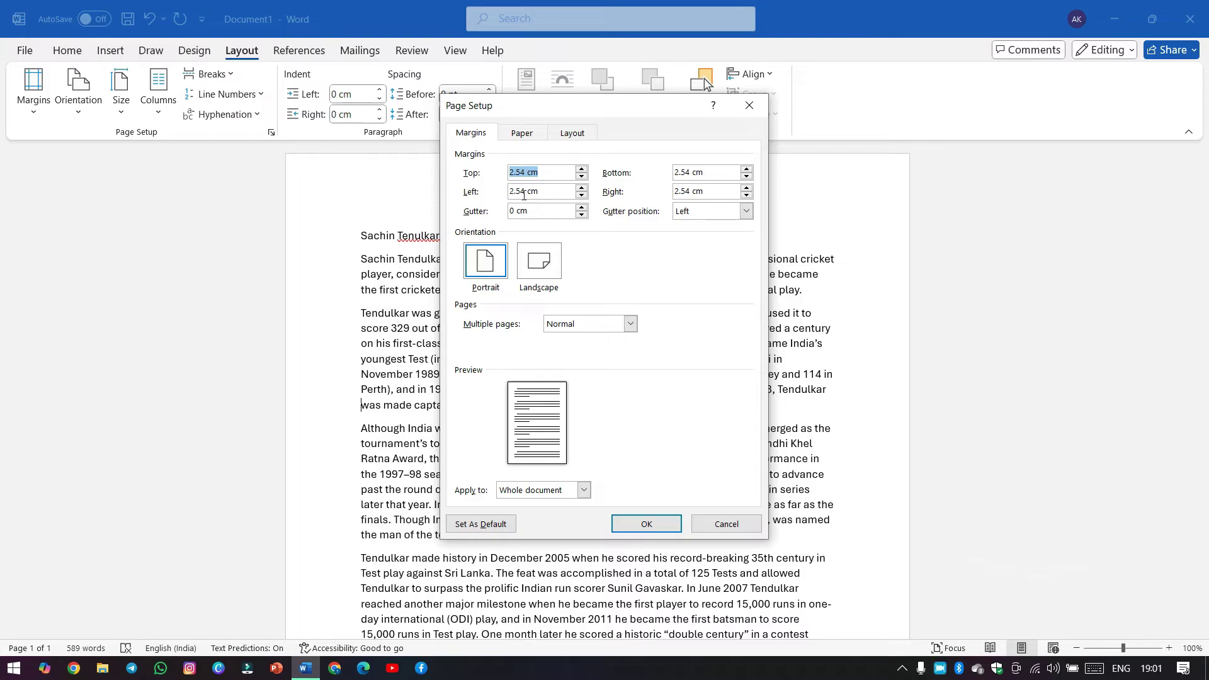
pyautogui.moveTo(526, 192); pyautogui.dragTo(497, 198)
pyautogui.write('3.81')
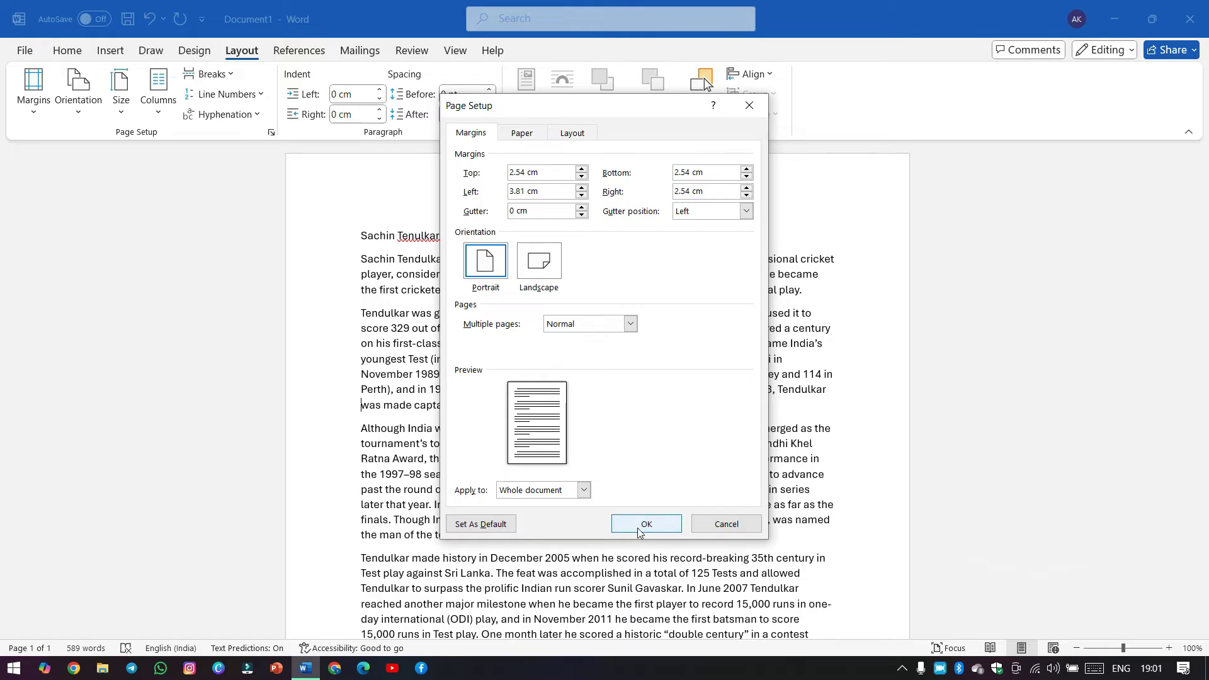
pyautogui.click(638, 533)
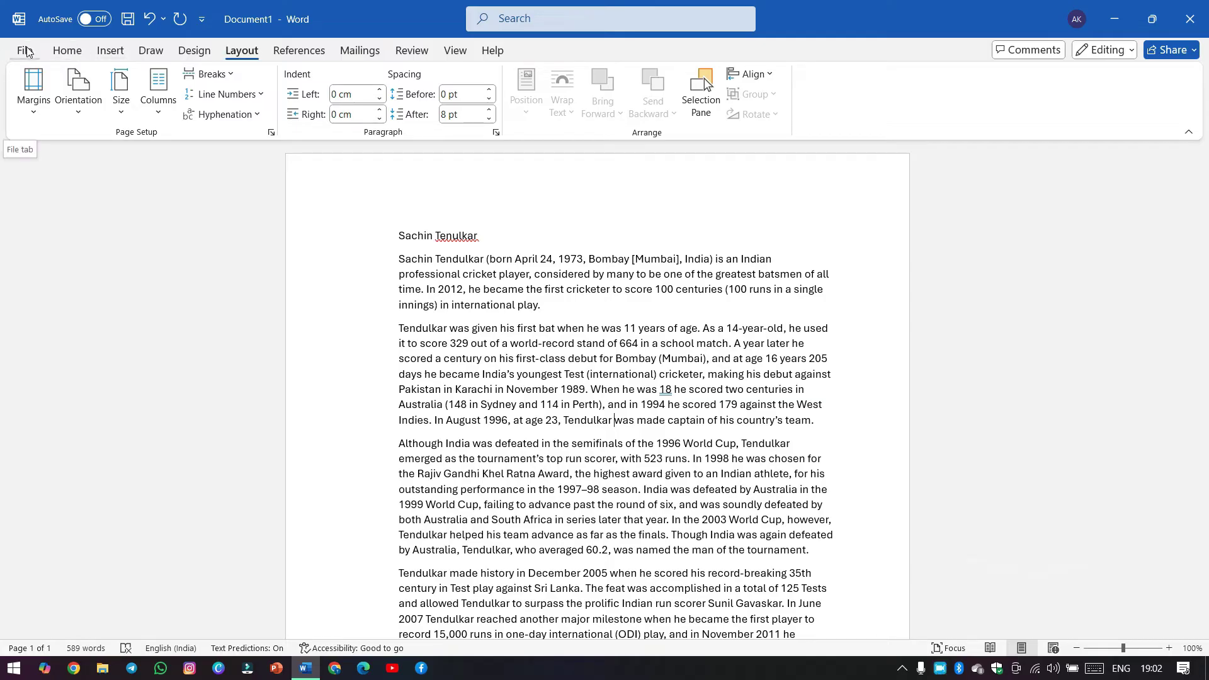
# Set the font of the entire document, including the title line, to Times New Roman
pyautogui.click(66, 52)
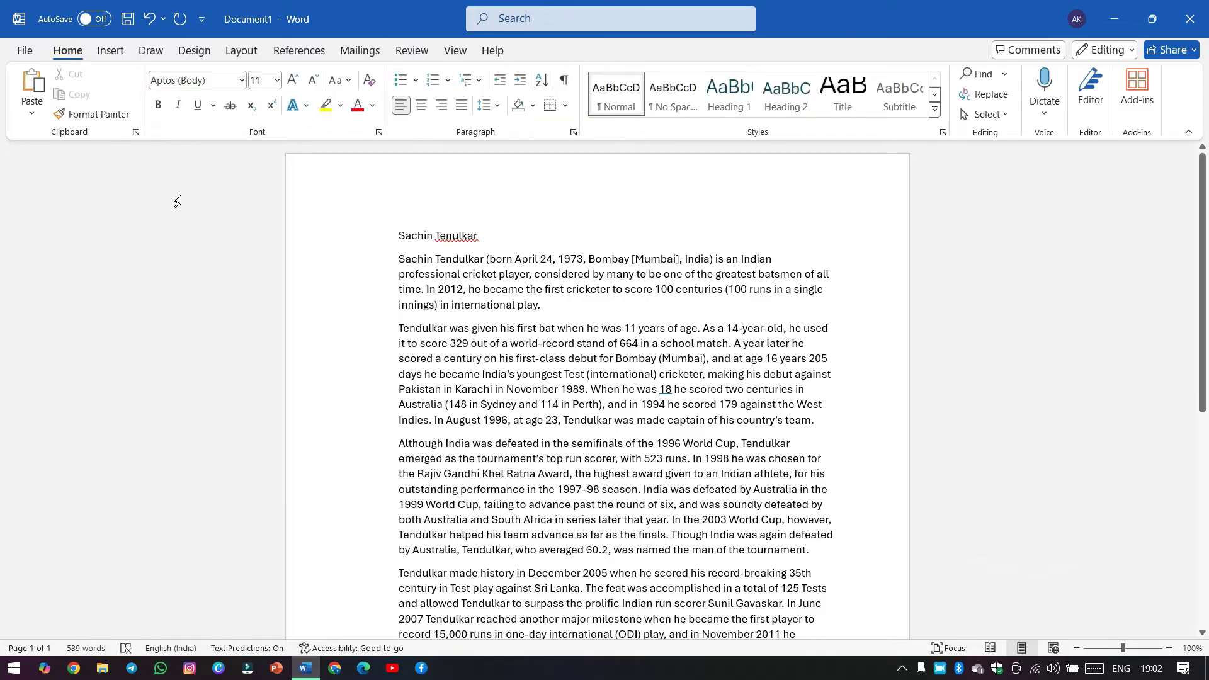
pyautogui.click(399, 271)
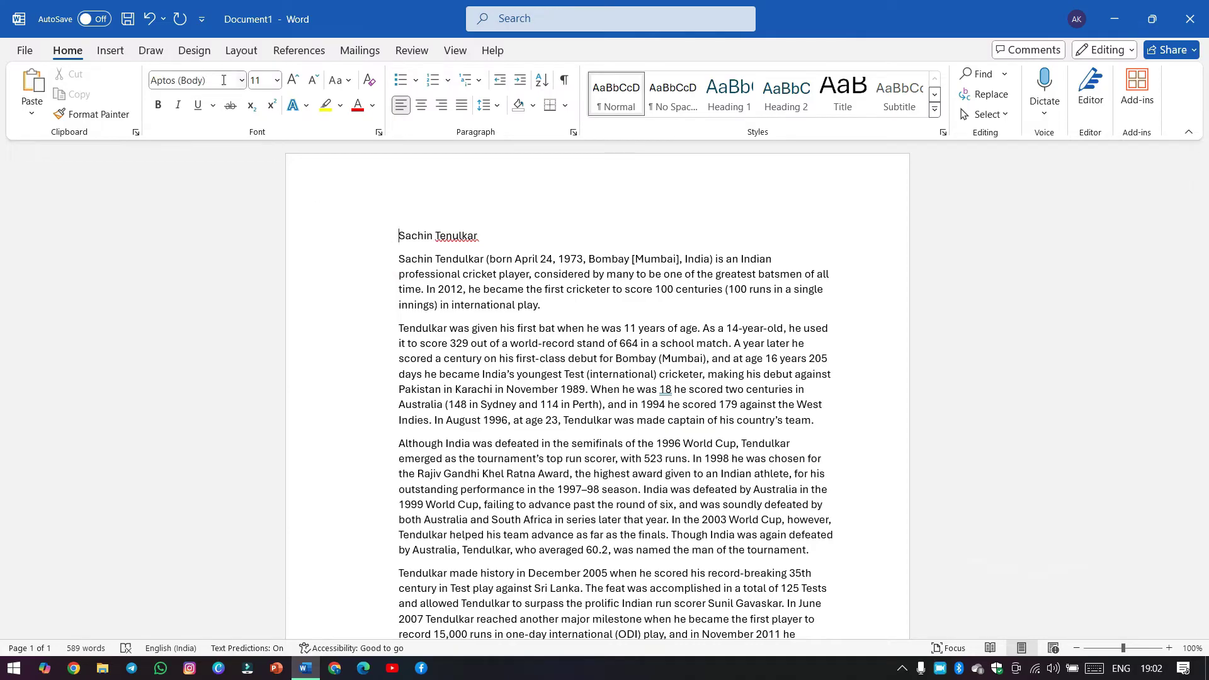
pyautogui.click(398, 235)
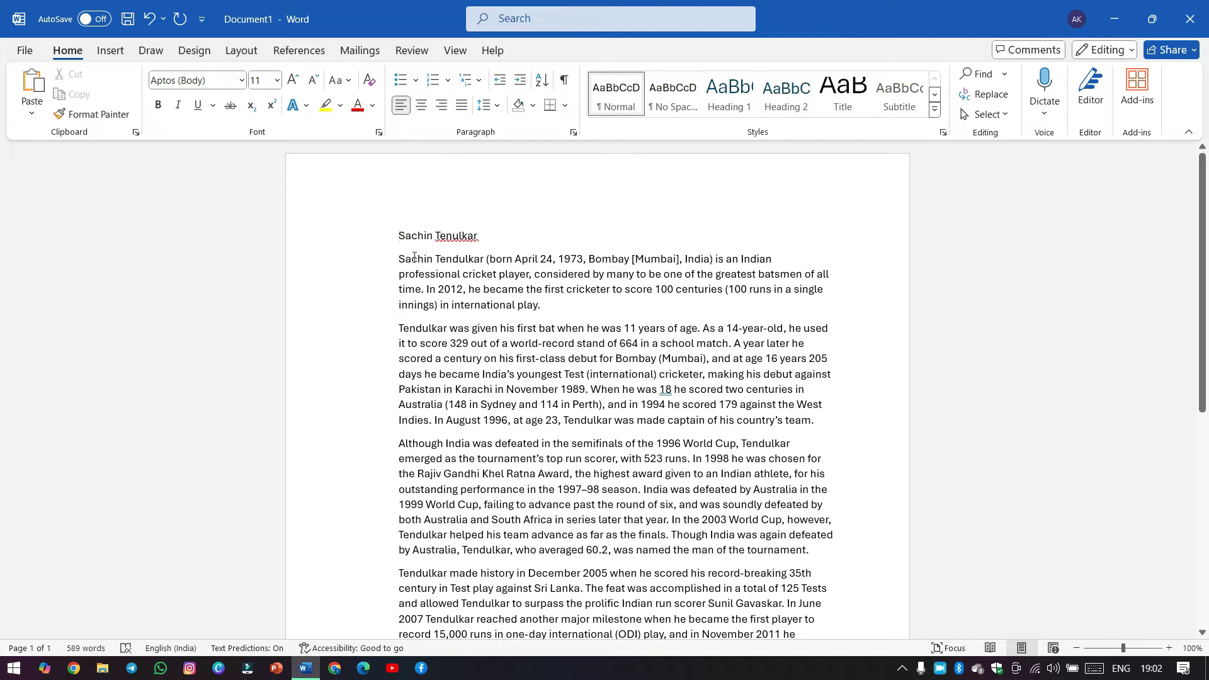
pyautogui.click(414, 257)
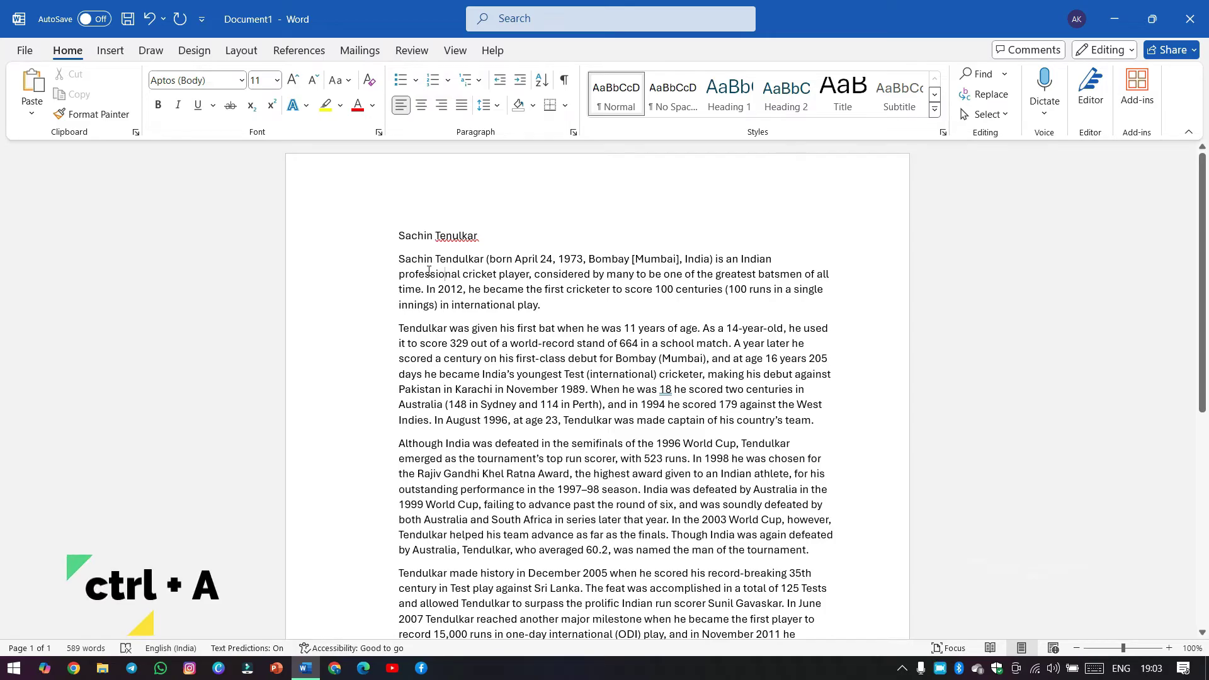
pyautogui.hotkey('ctrl', 'a')
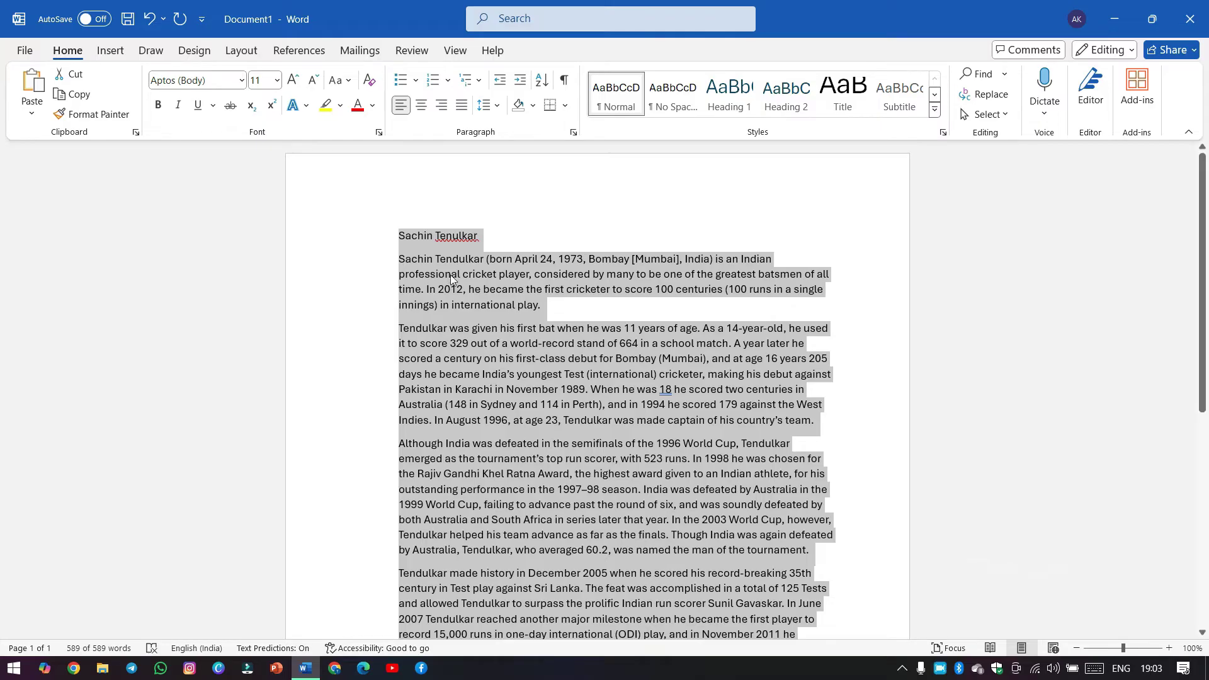
pyautogui.scroll(-7, 495, 413)
pyautogui.scroll(8, 495, 416)
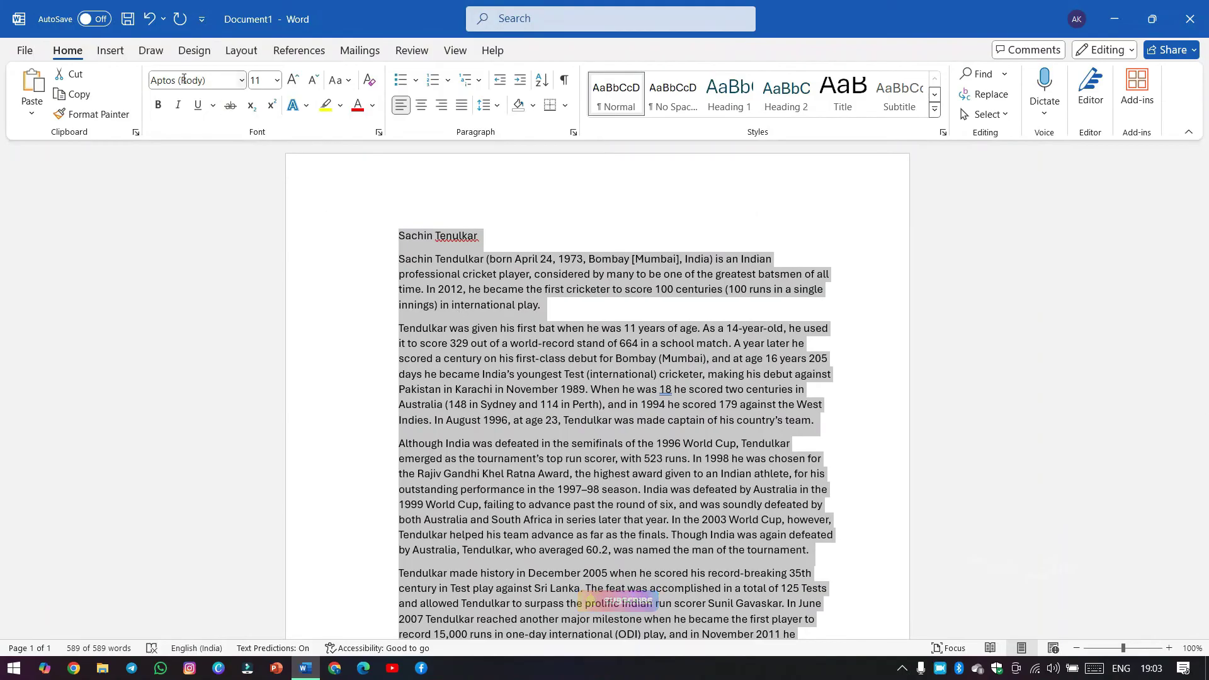
pyautogui.click(241, 81)
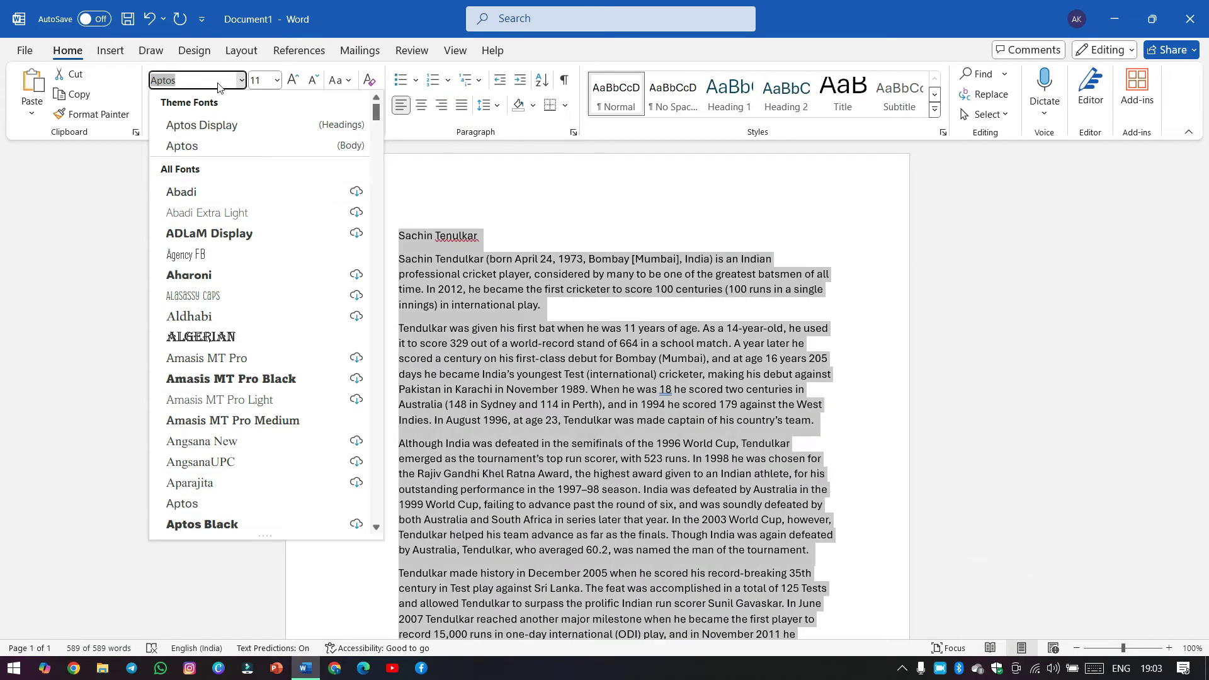
pyautogui.write('Times New Roman')
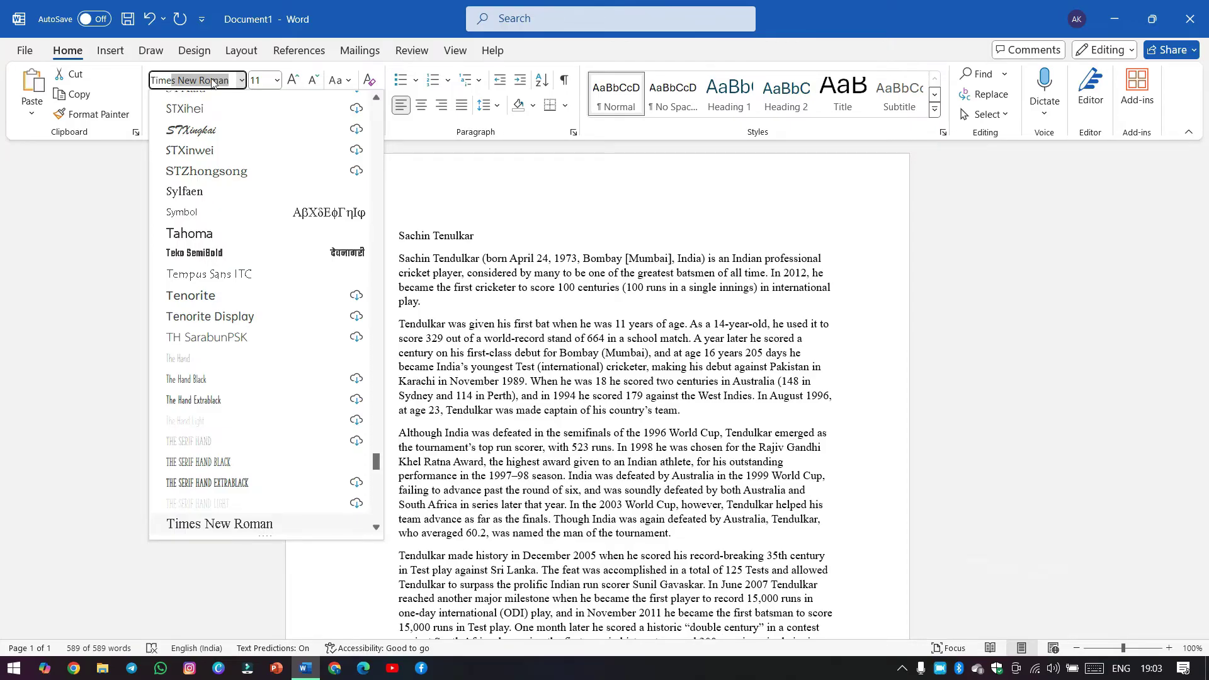
pyautogui.press('Return')
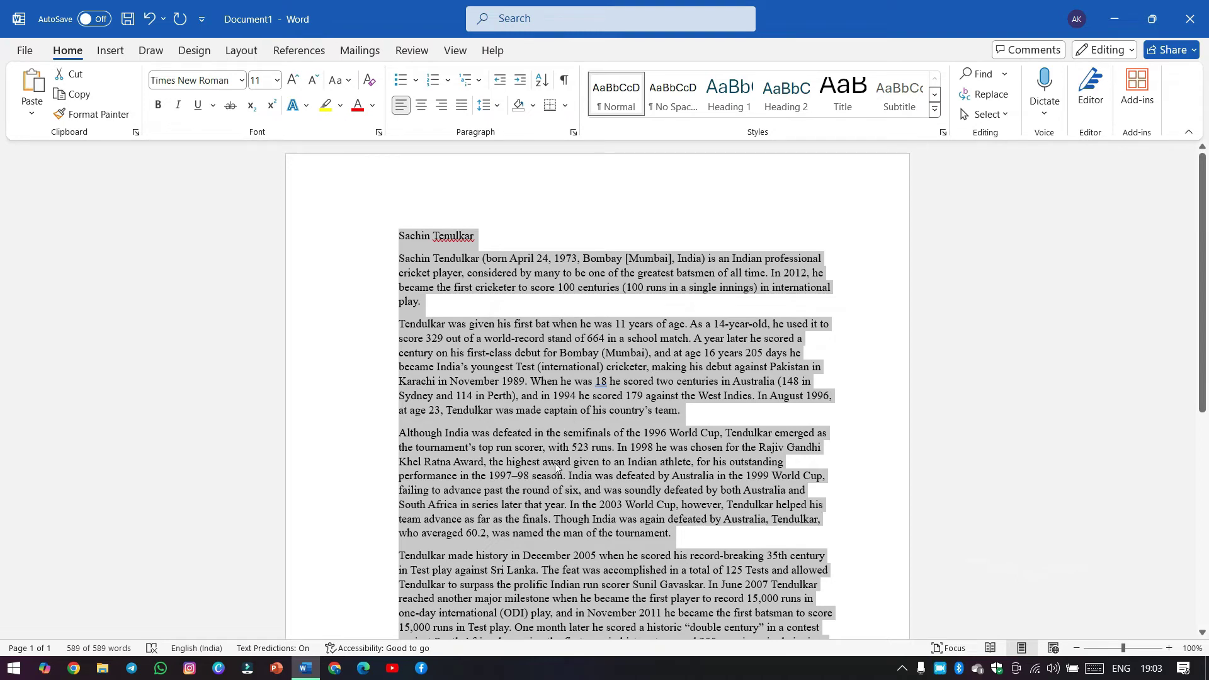
# Set the font size of the whole document text to 12
pyautogui.click(276, 81)
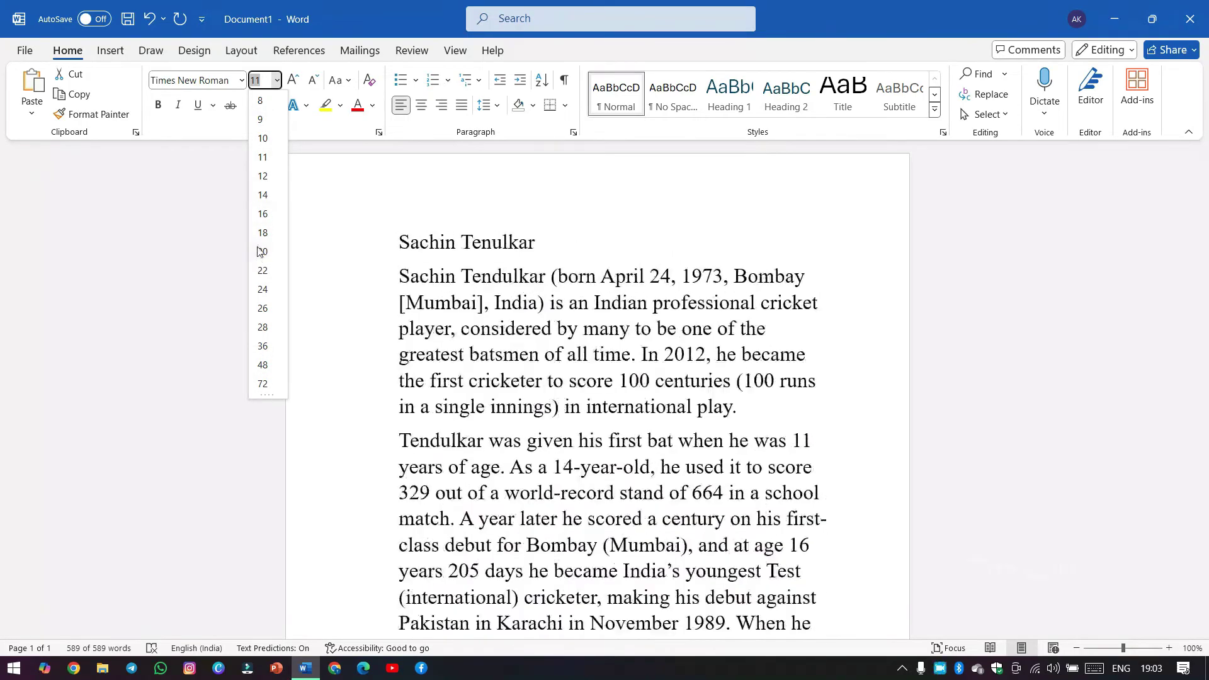
pyautogui.click(263, 176)
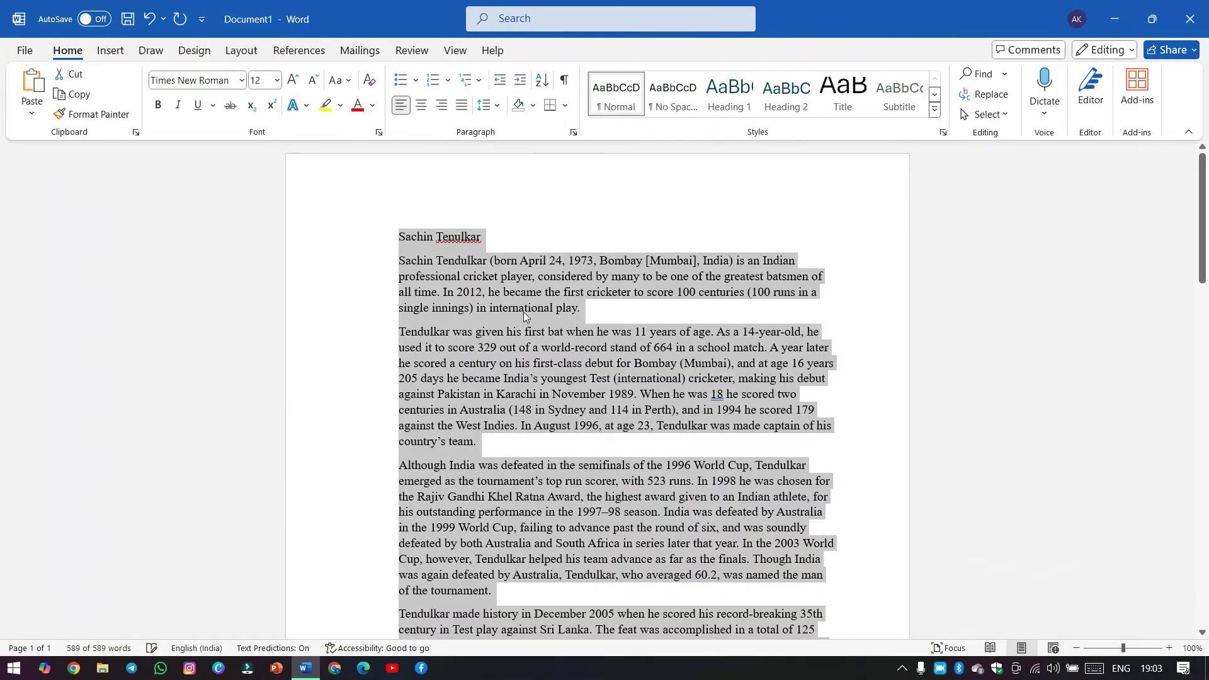
pyautogui.click(524, 308)
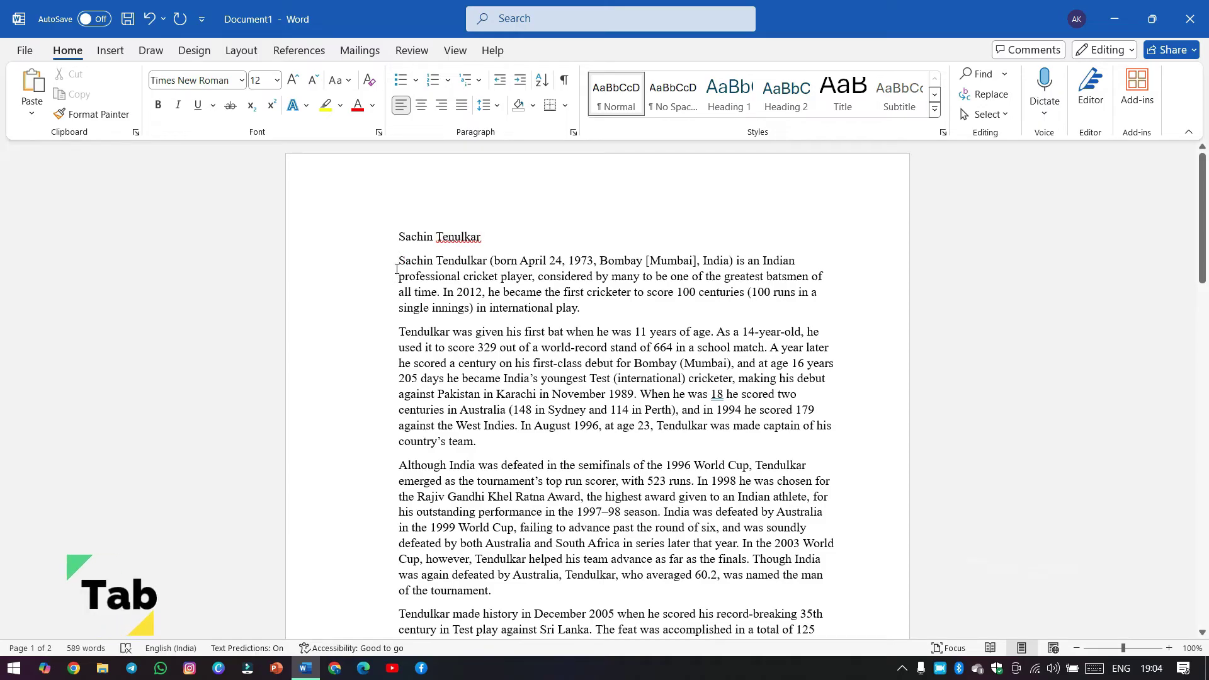
# Indent the first line of each of the five body paragraphs by one tab stop
pyautogui.press('Tab')
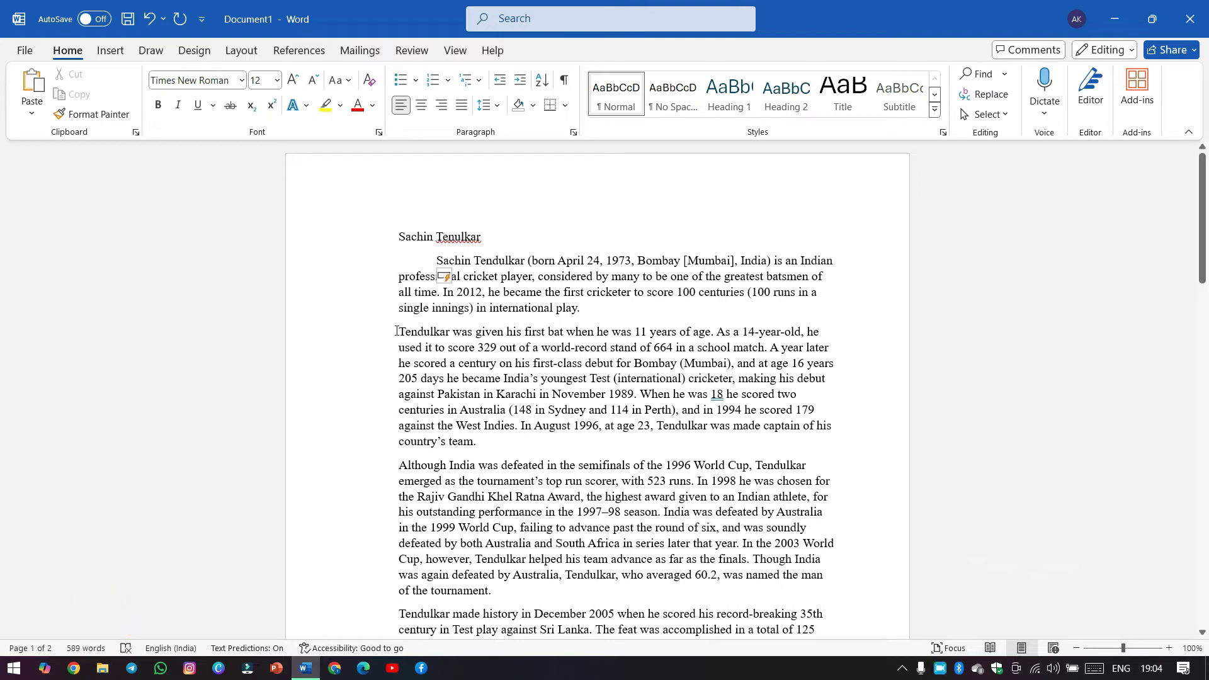
pyautogui.press('Tab')
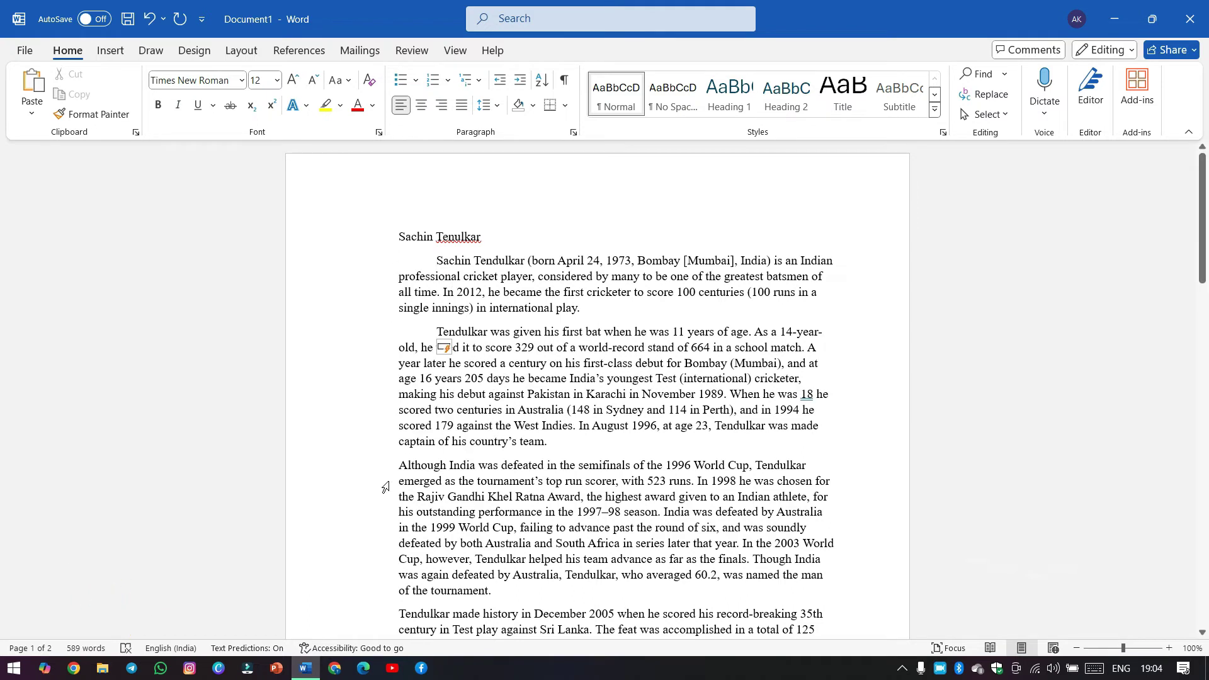
pyautogui.click(399, 466)
pyautogui.press('Tab')
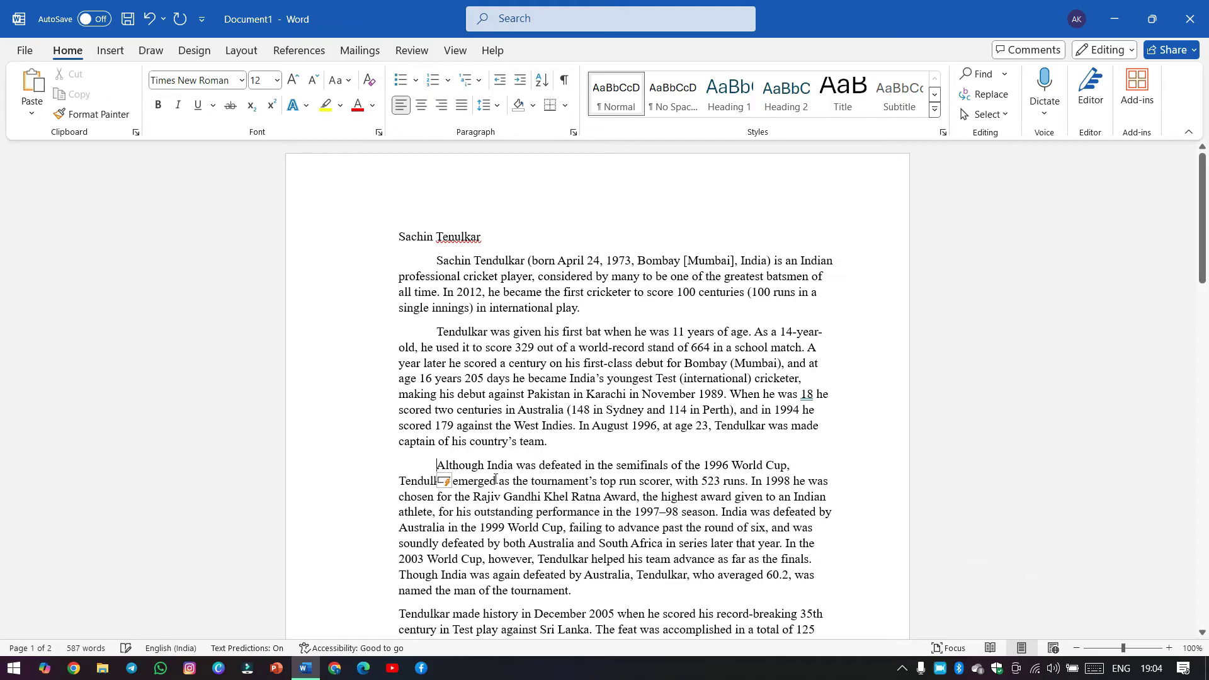
pyautogui.scroll(-3, 403, 485)
pyautogui.click(400, 498)
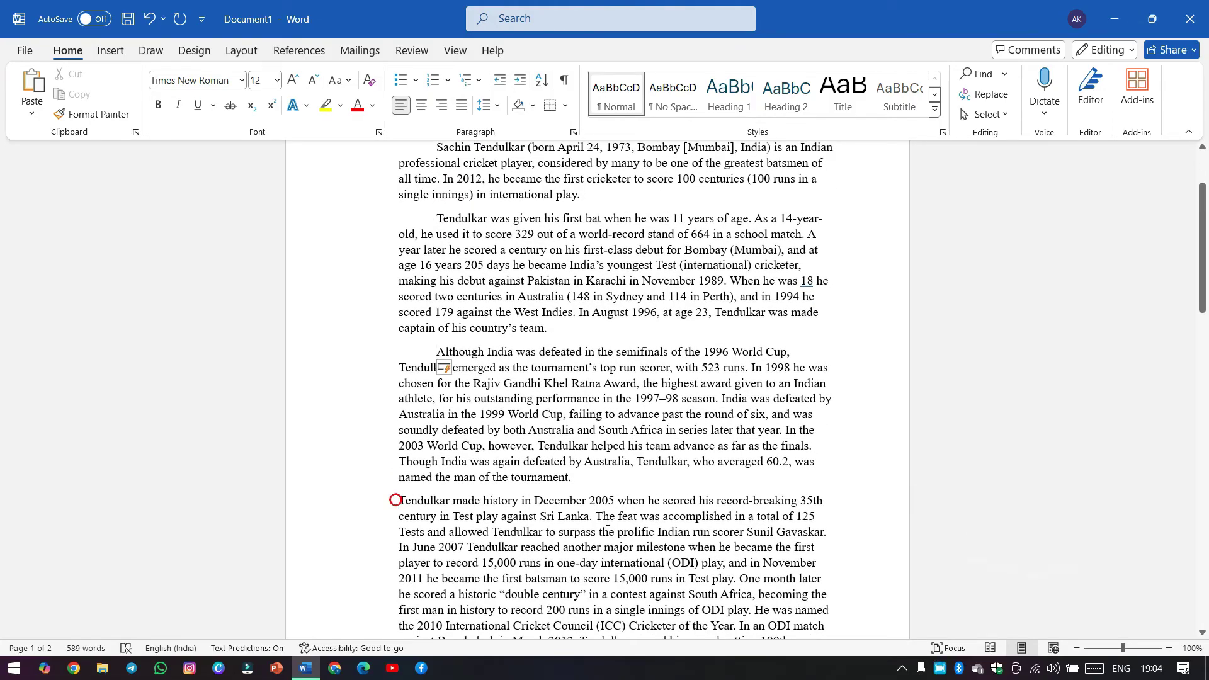
pyautogui.press('Tab')
pyautogui.scroll(-1, 536, 495)
pyautogui.scroll(-5, 536, 494)
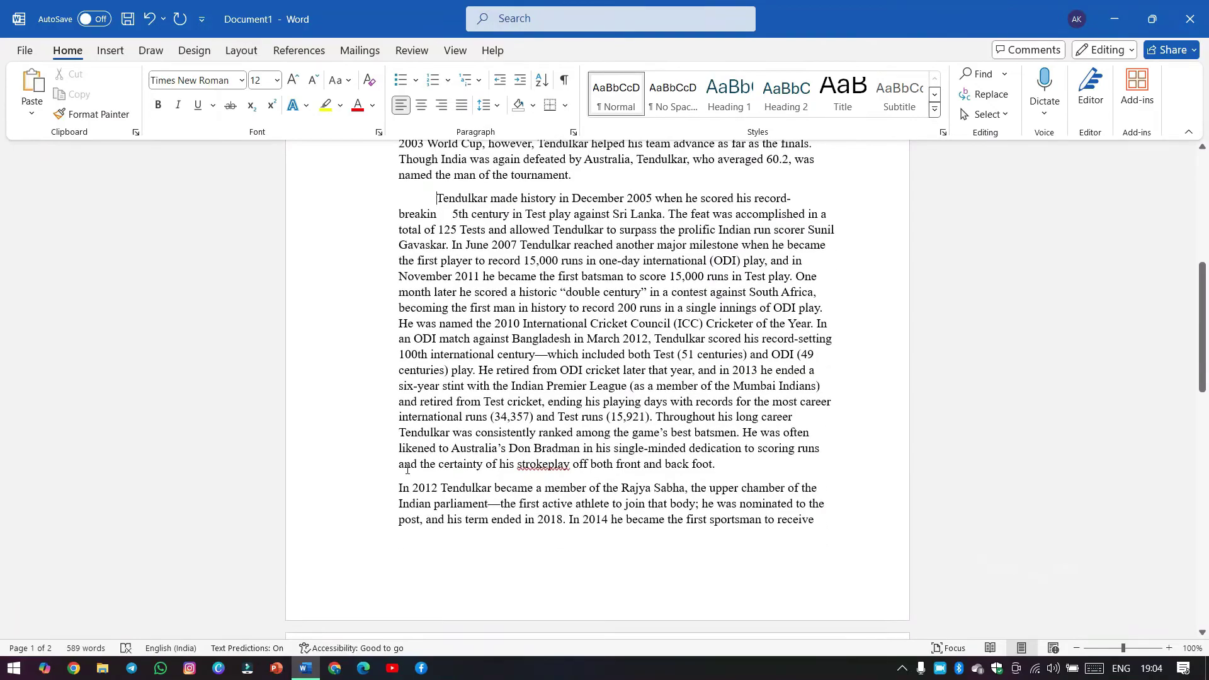
pyautogui.click(399, 490)
pyautogui.press('Tab')
pyautogui.scroll(-5, 537, 431)
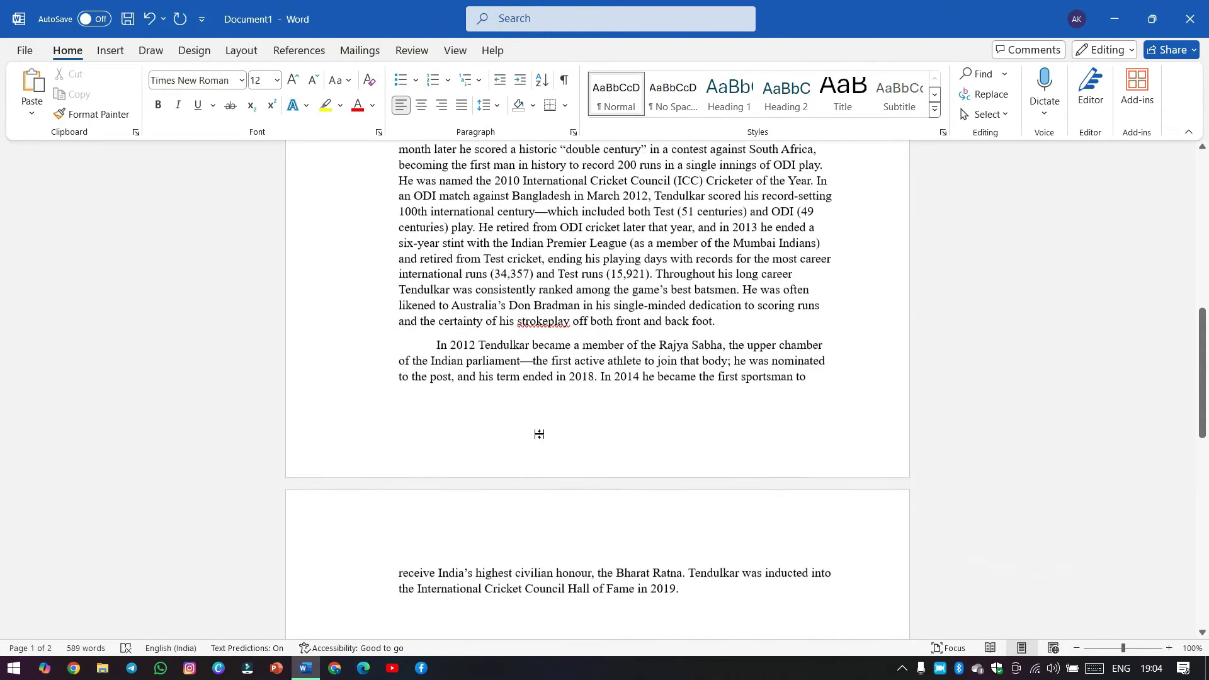
pyautogui.scroll(4, 536, 428)
pyautogui.scroll(10, 537, 428)
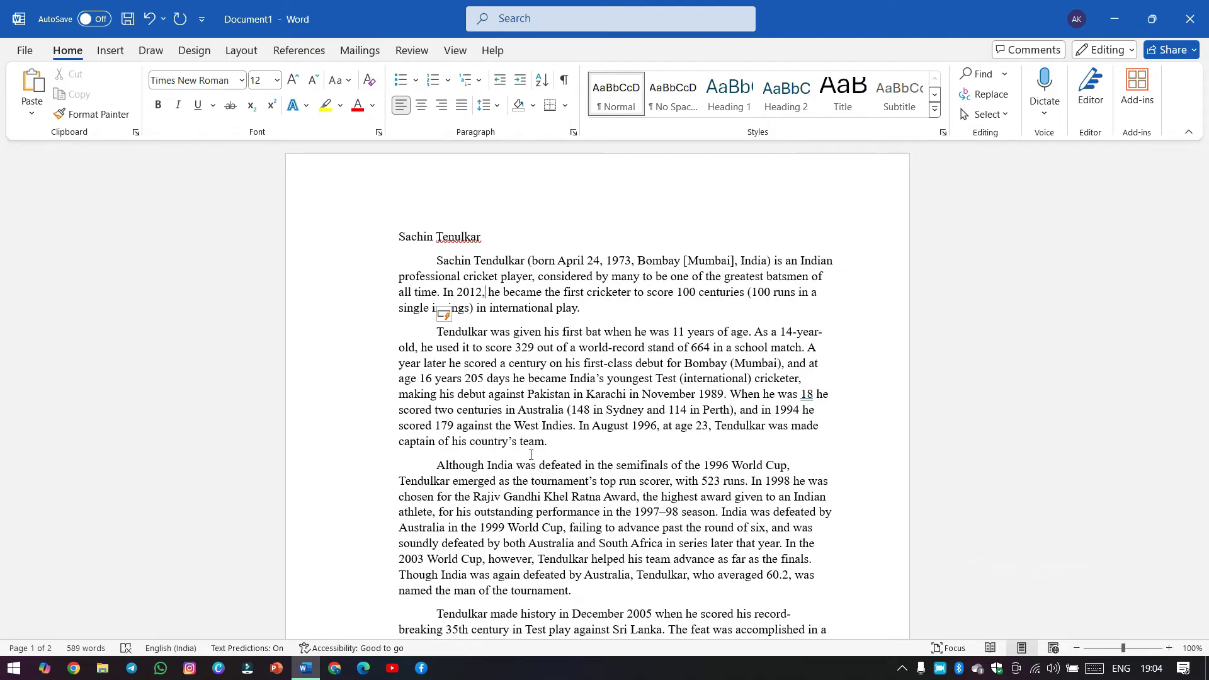
# Set the line spacing of the whole document to 2.0
pyautogui.hotkey('ctrl', 'a')
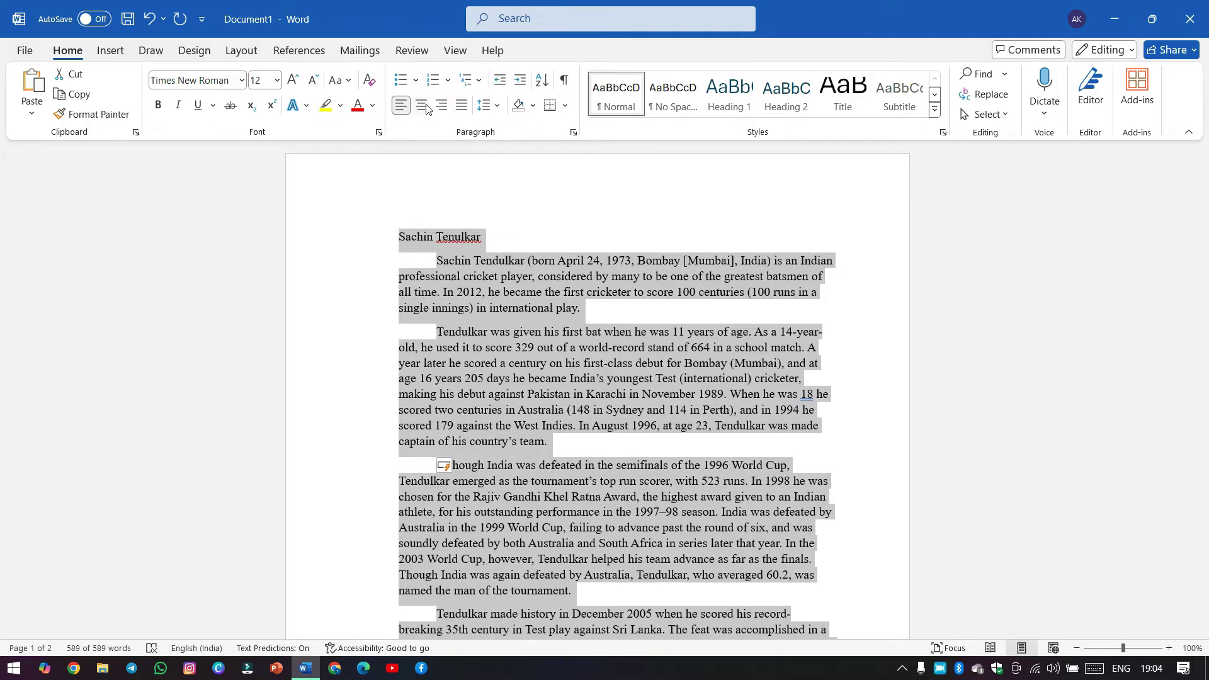
pyautogui.click(498, 107)
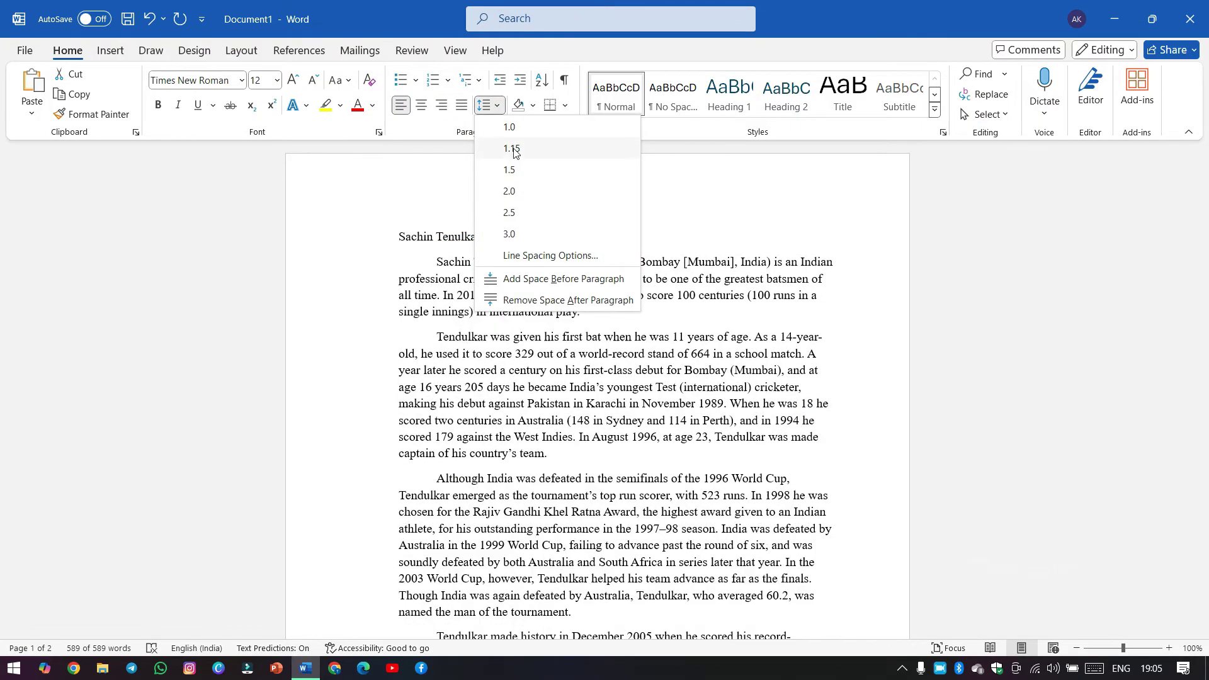
pyautogui.click(510, 192)
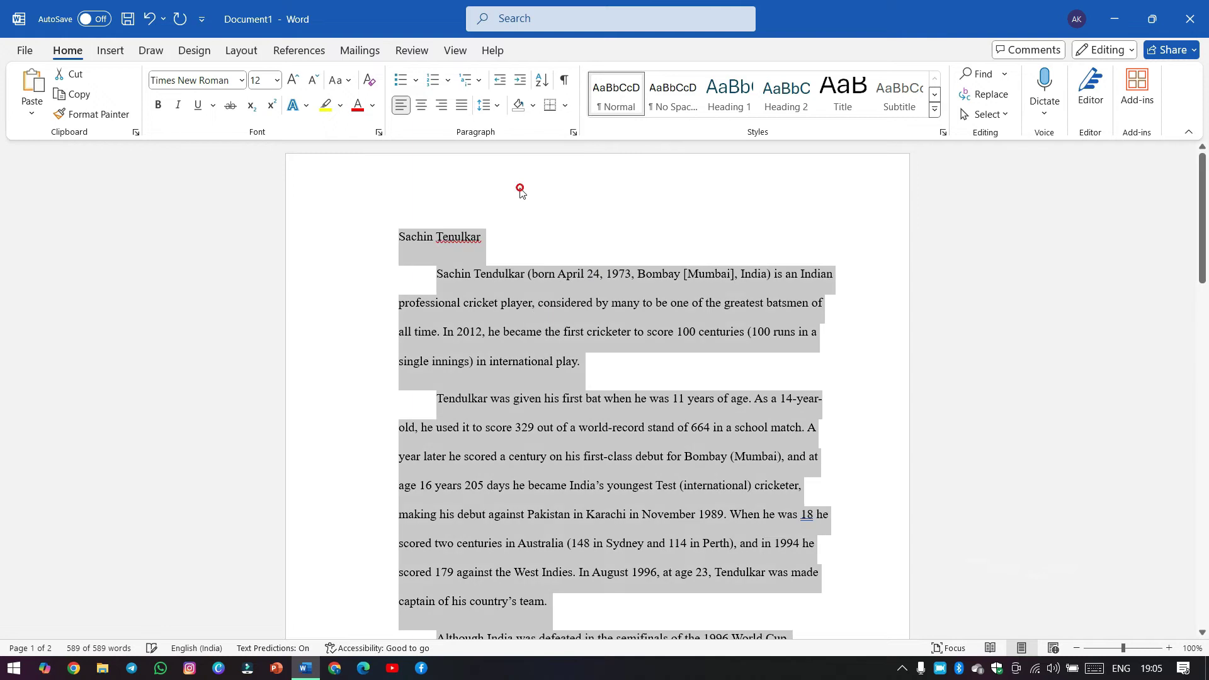
pyautogui.click(497, 240)
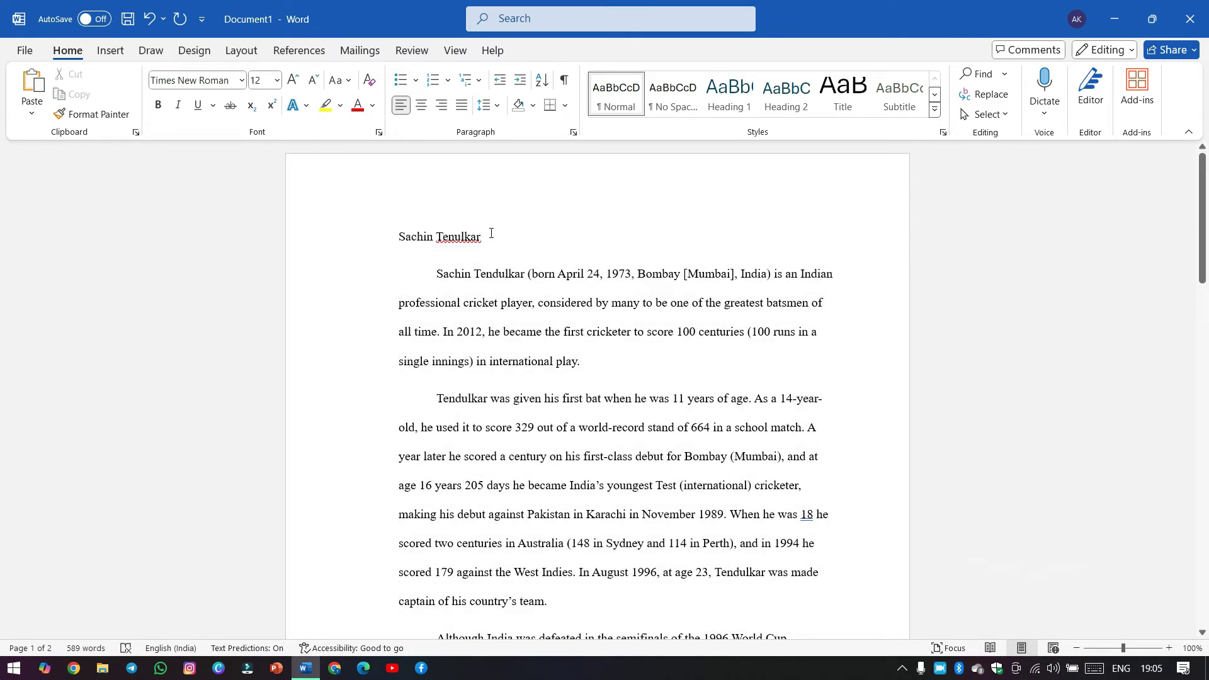
# Correct the misspelled word "Tenulkar" in the title line to "Tendulkar" using the spelling suggestion
pyautogui.click(471, 239)
pyautogui.moveTo(483, 237); pyautogui.dragTo(462, 239)
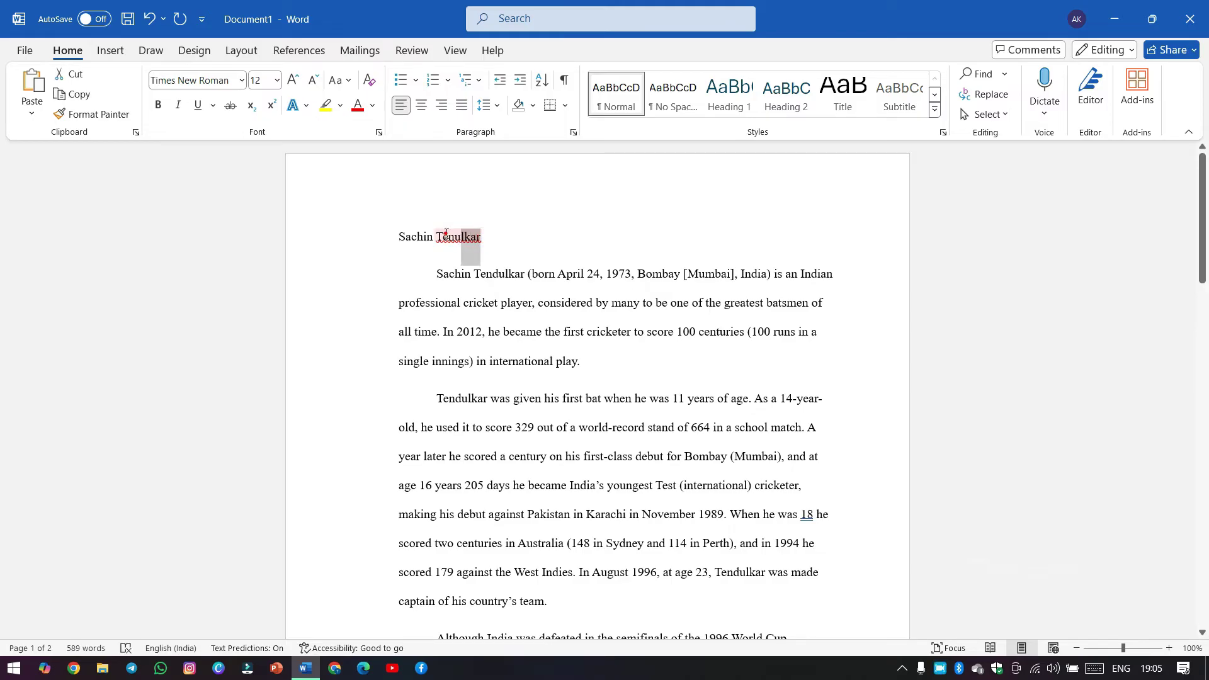
pyautogui.click(449, 238)
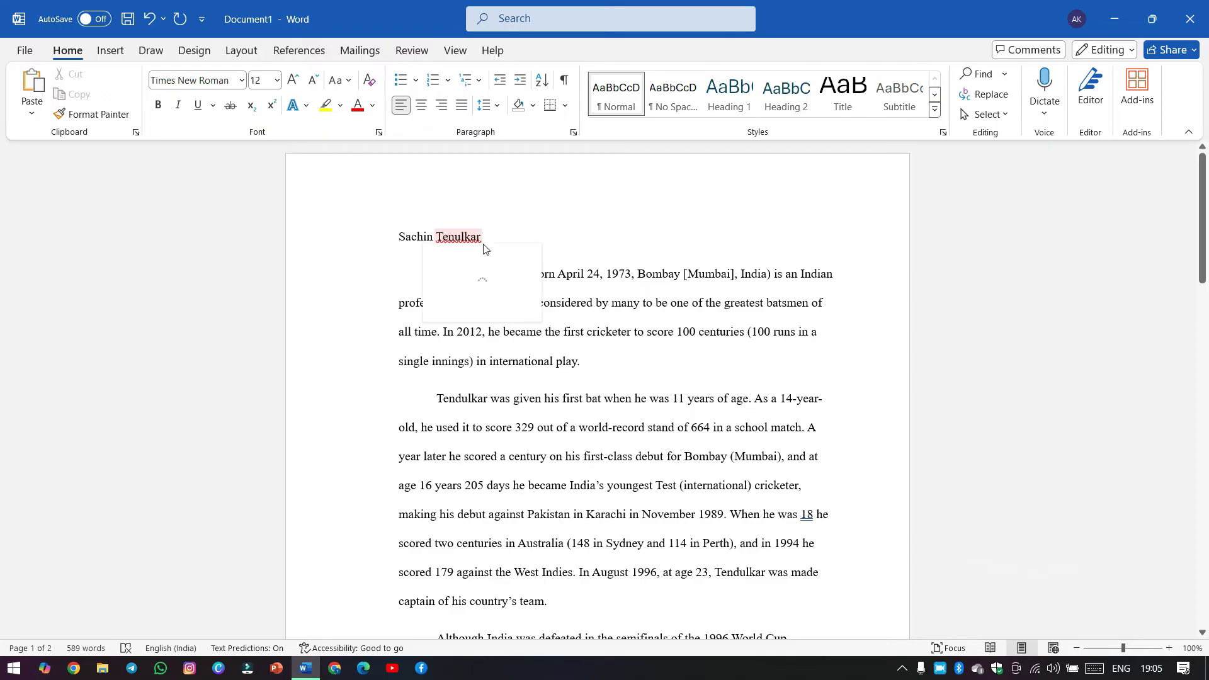
pyautogui.click(485, 285)
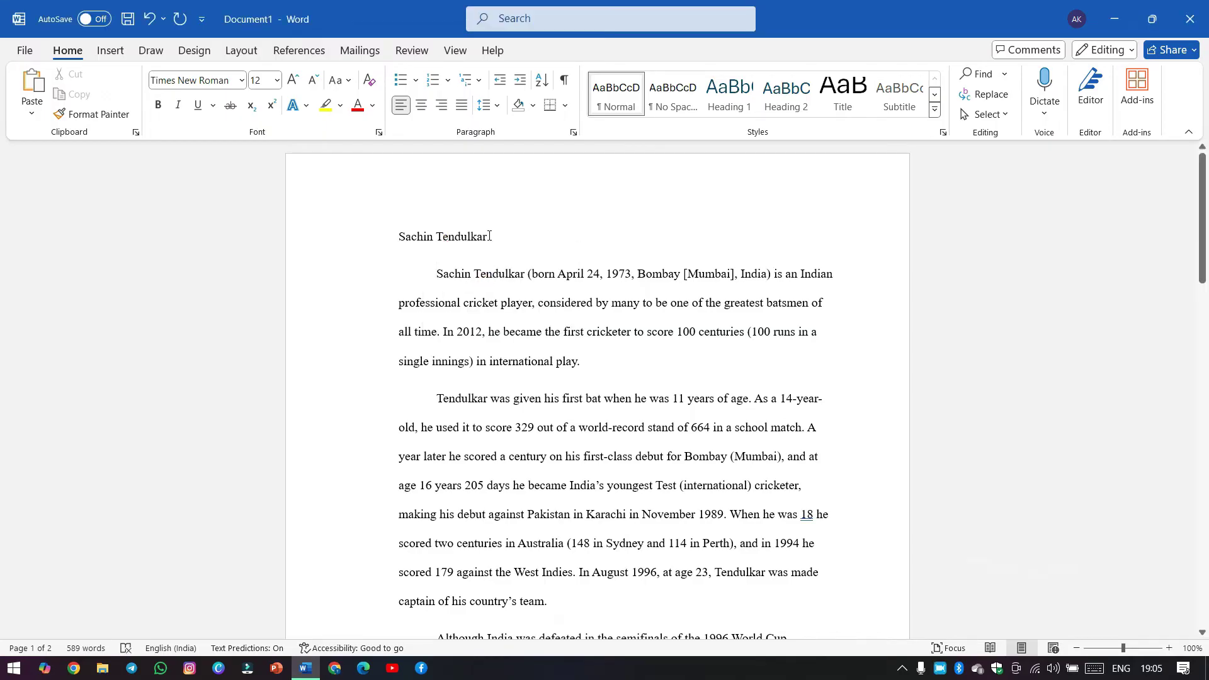
# Center the title line "Sachin Tendulkar" above the body paragraphs
pyautogui.moveTo(487, 235); pyautogui.dragTo(399, 237)
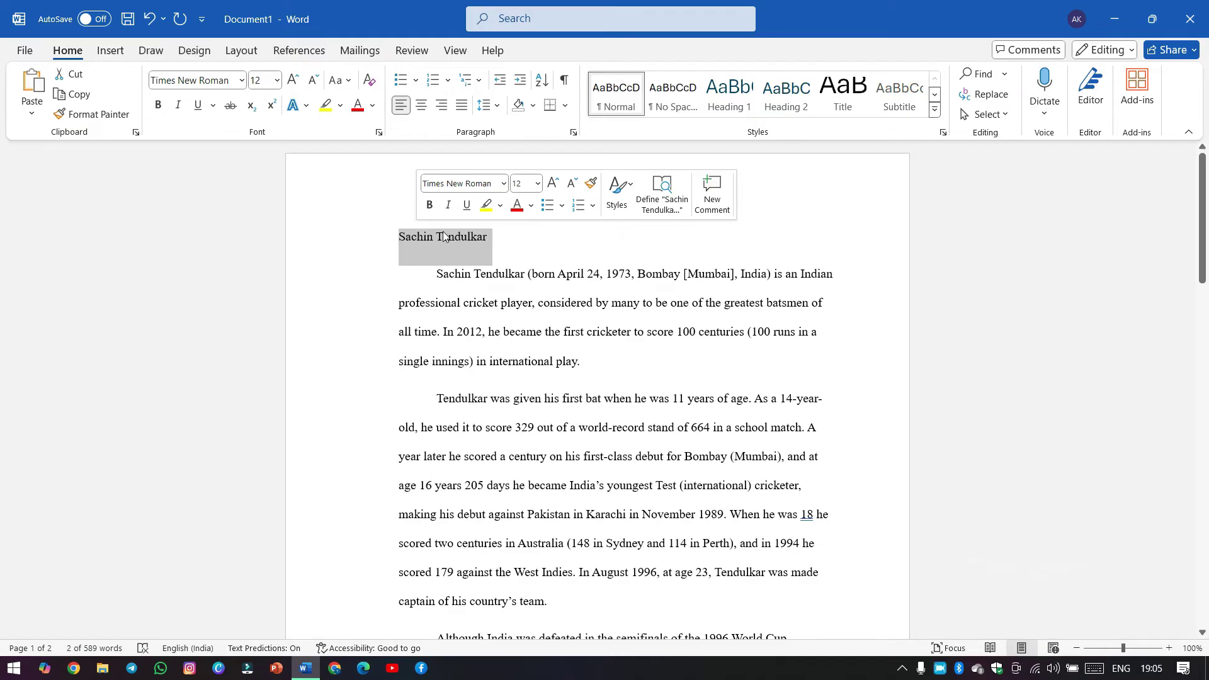
pyautogui.click(424, 108)
pyautogui.click(560, 272)
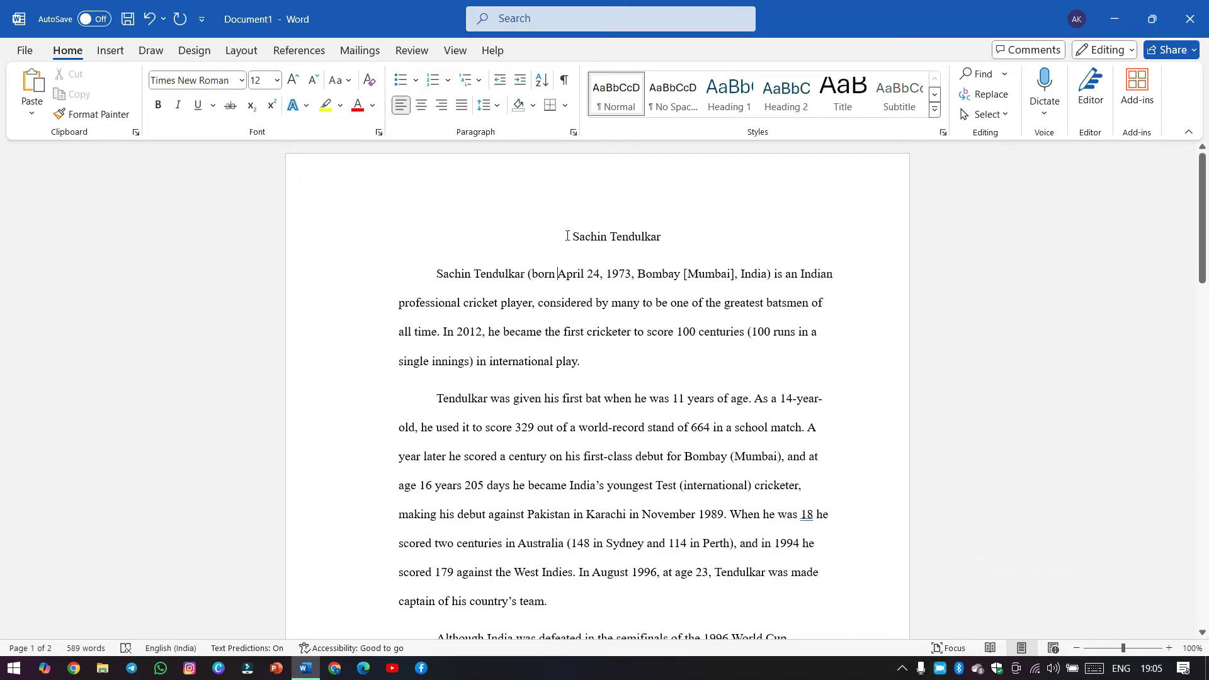
pyautogui.moveTo(567, 236); pyautogui.dragTo(620, 234)
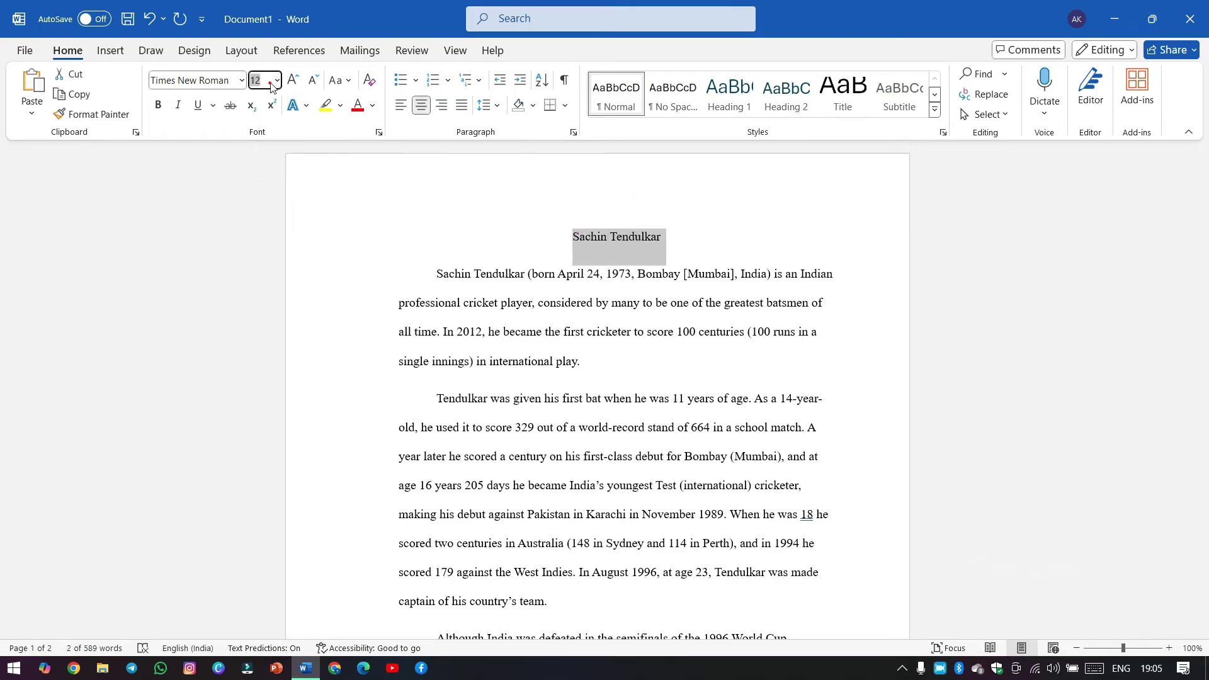
pyautogui.click(513, 249)
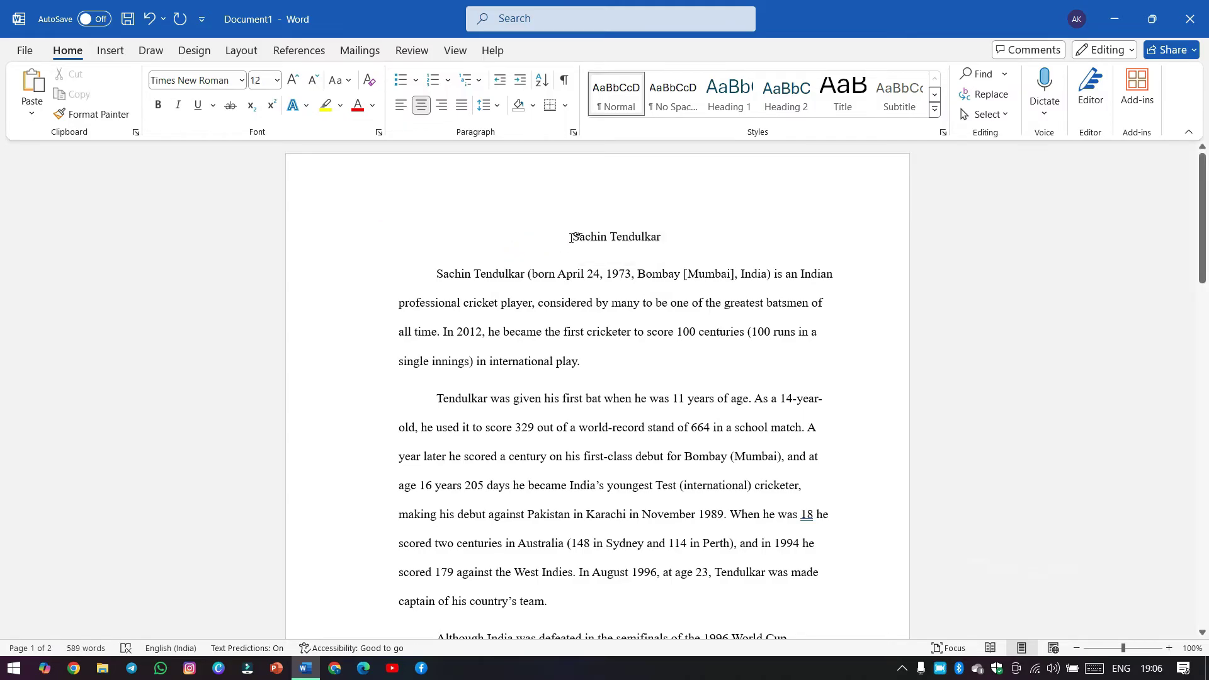
pyautogui.tripleClick(573, 237)
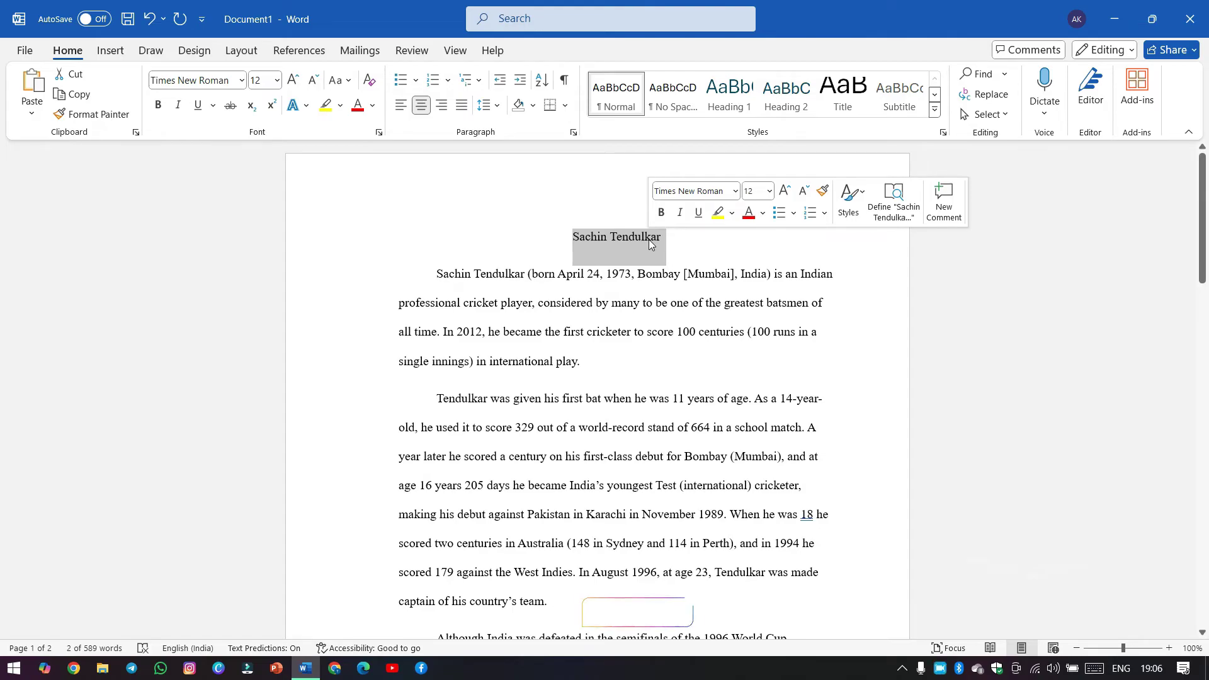
pyautogui.click(530, 182)
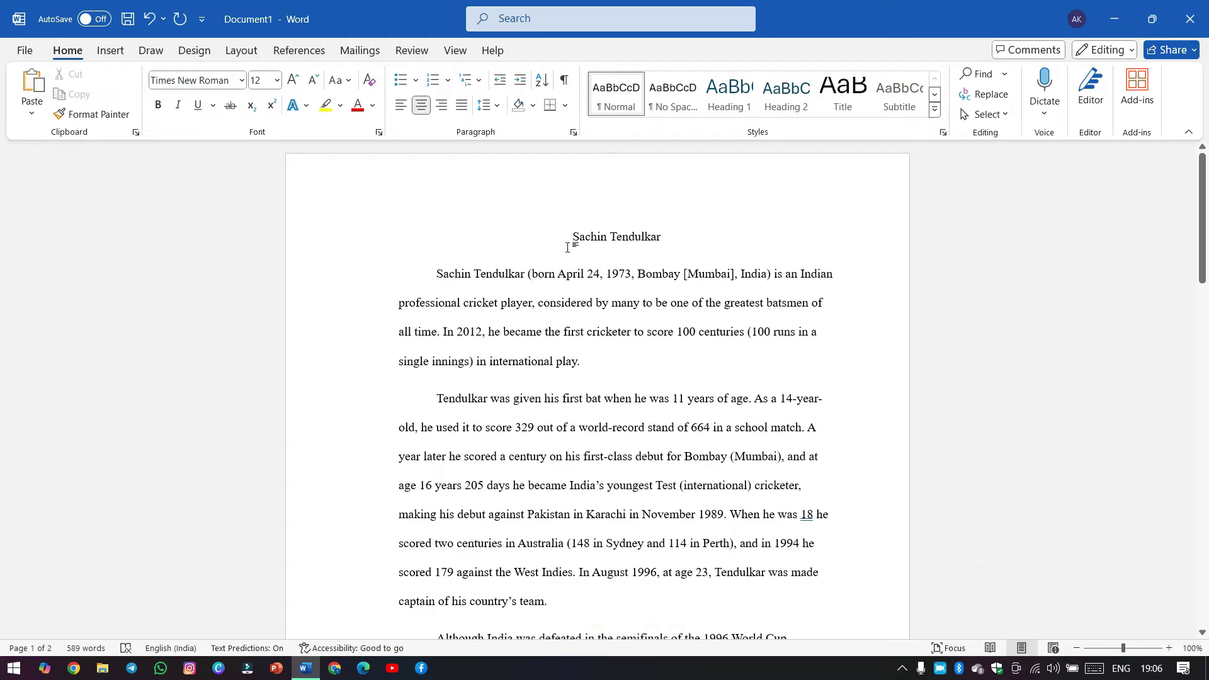
# Make the title line "Sachin Tendulkar" bold
pyautogui.moveTo(575, 235); pyautogui.dragTo(697, 232)
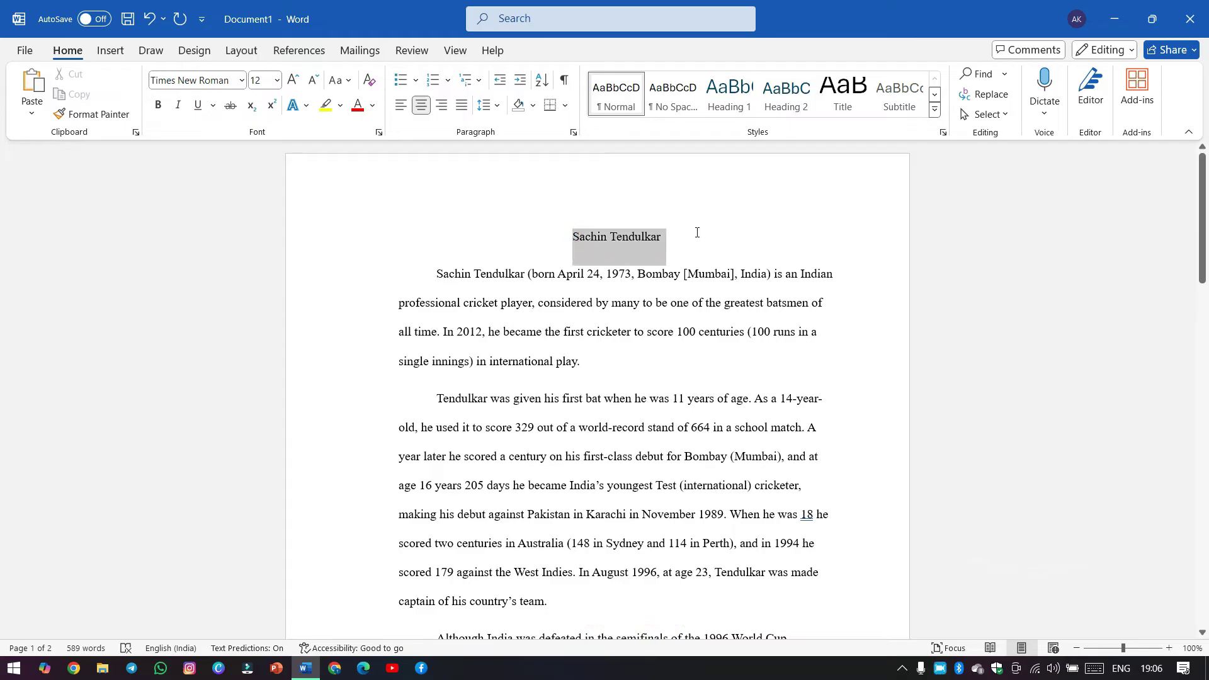
pyautogui.click(158, 105)
pyautogui.click(375, 206)
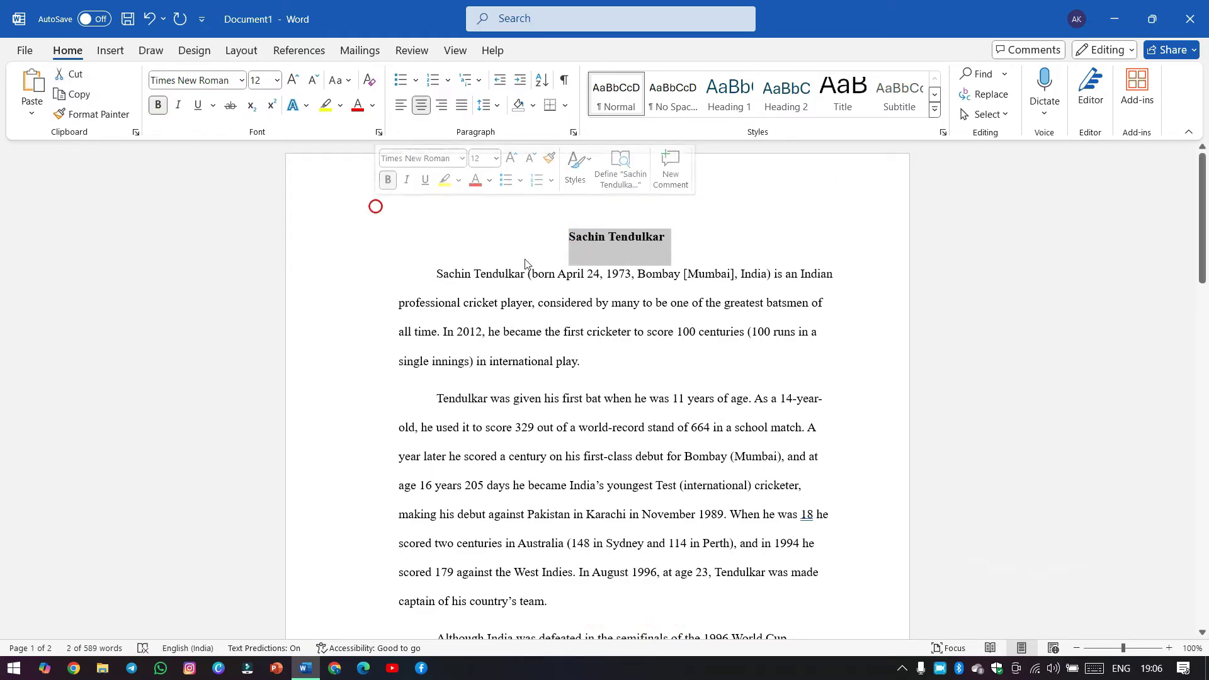
pyautogui.click(529, 230)
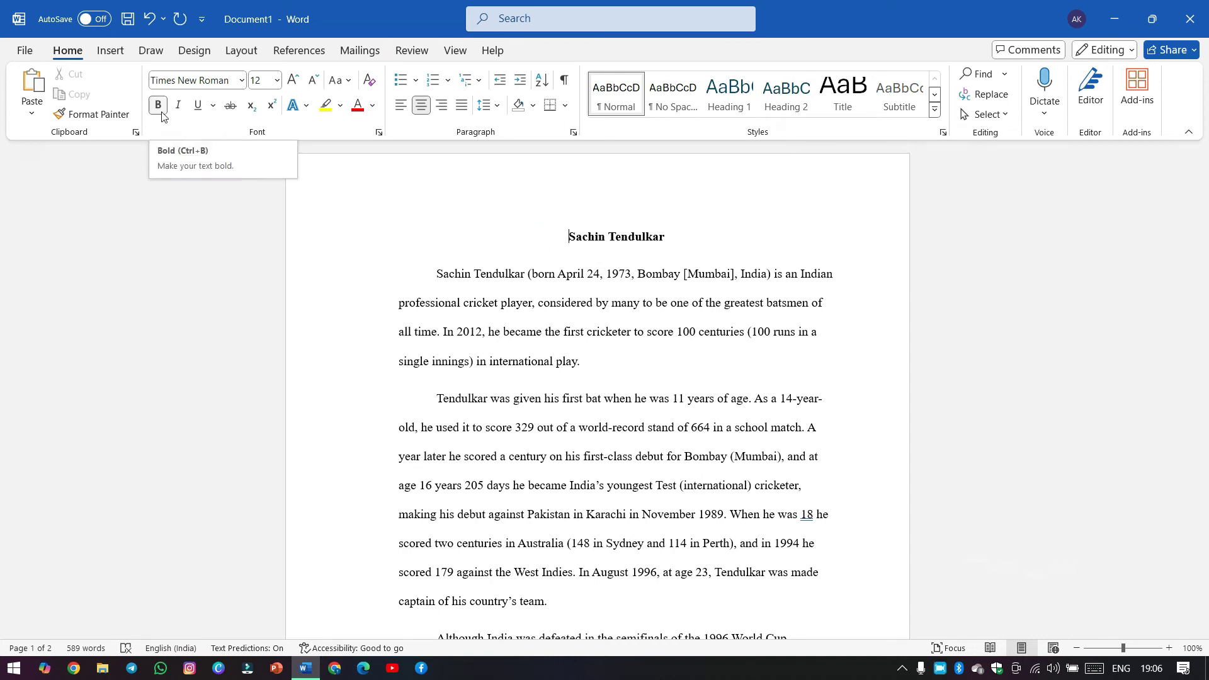
# Review the formatting of the whole document, from the centered title to the last paragraph on the second page
pyautogui.scroll(-3, 588, 482)
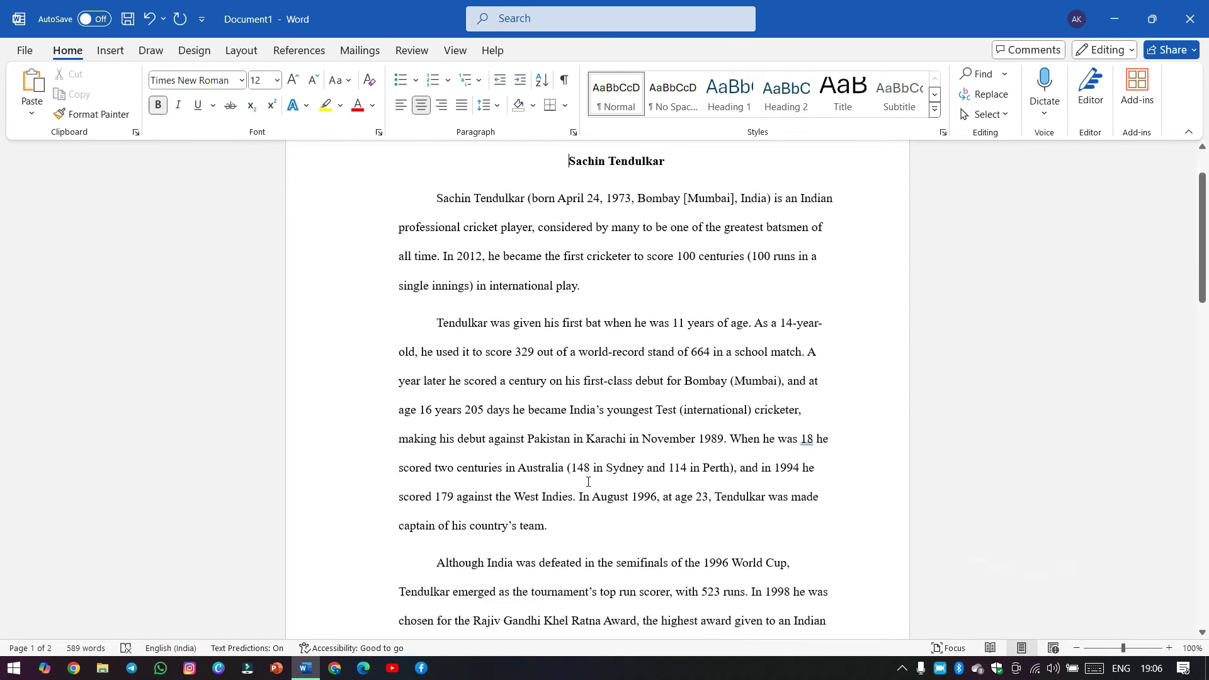
pyautogui.scroll(-20, 588, 482)
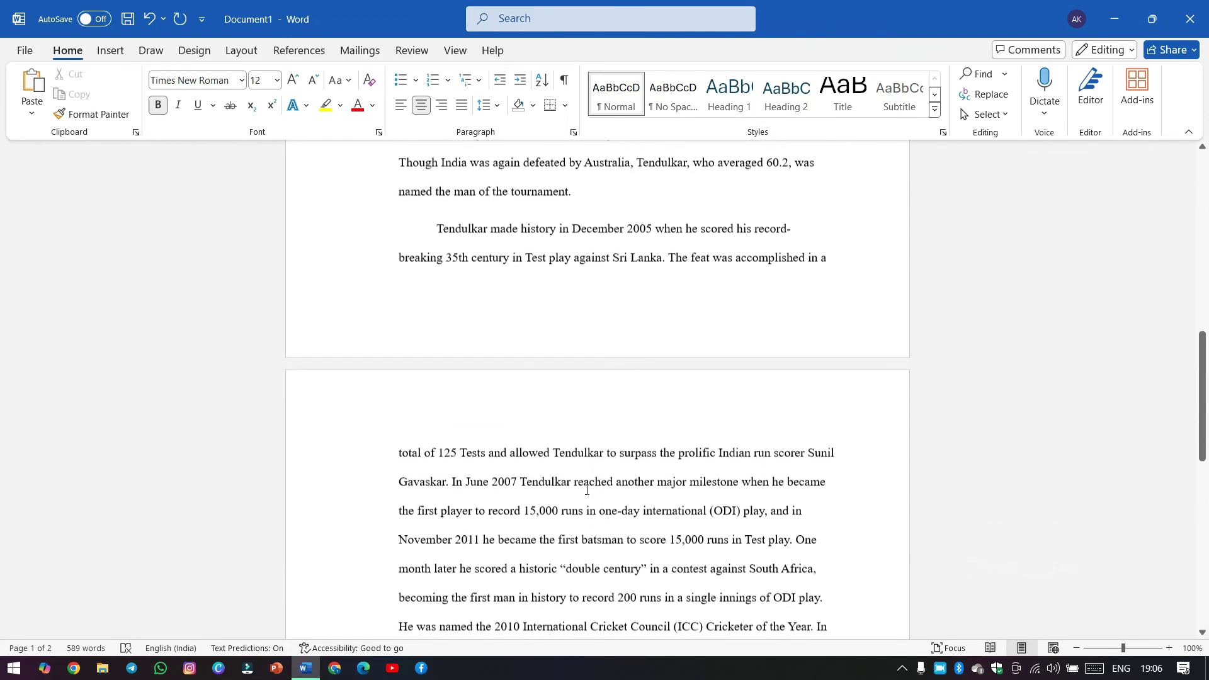
pyautogui.scroll(-20, 587, 490)
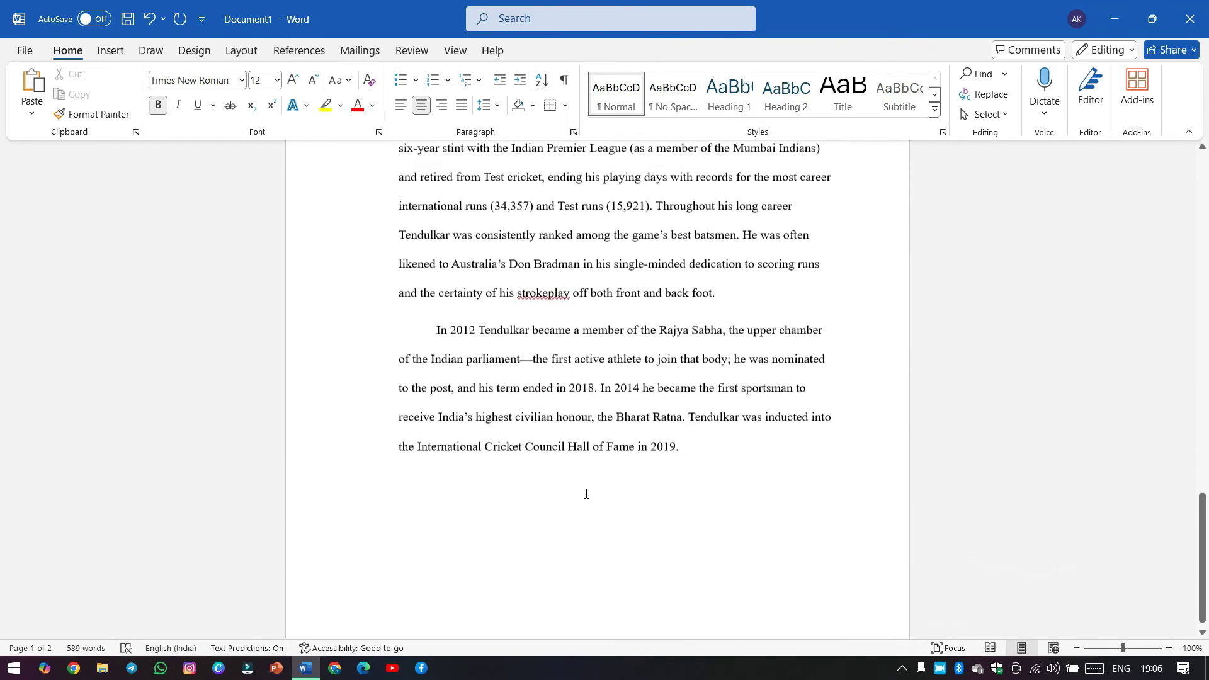
pyautogui.scroll(20, 585, 493)
pyautogui.click(546, 487)
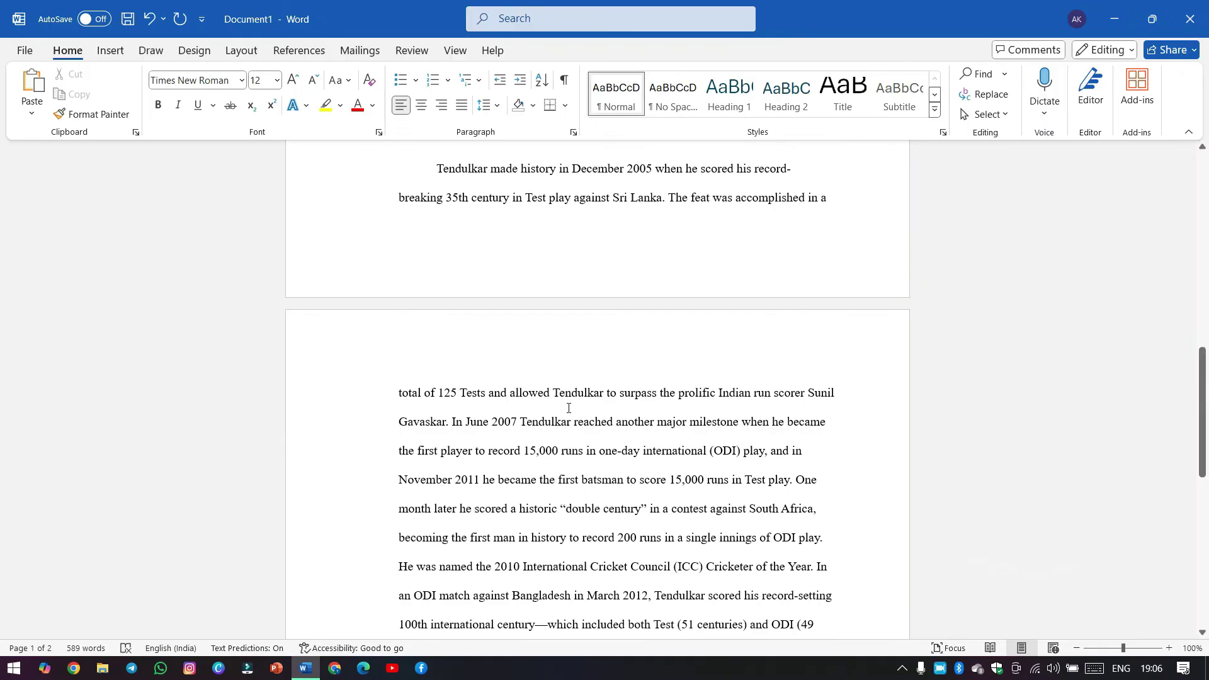
pyautogui.scroll(20, 578, 254)
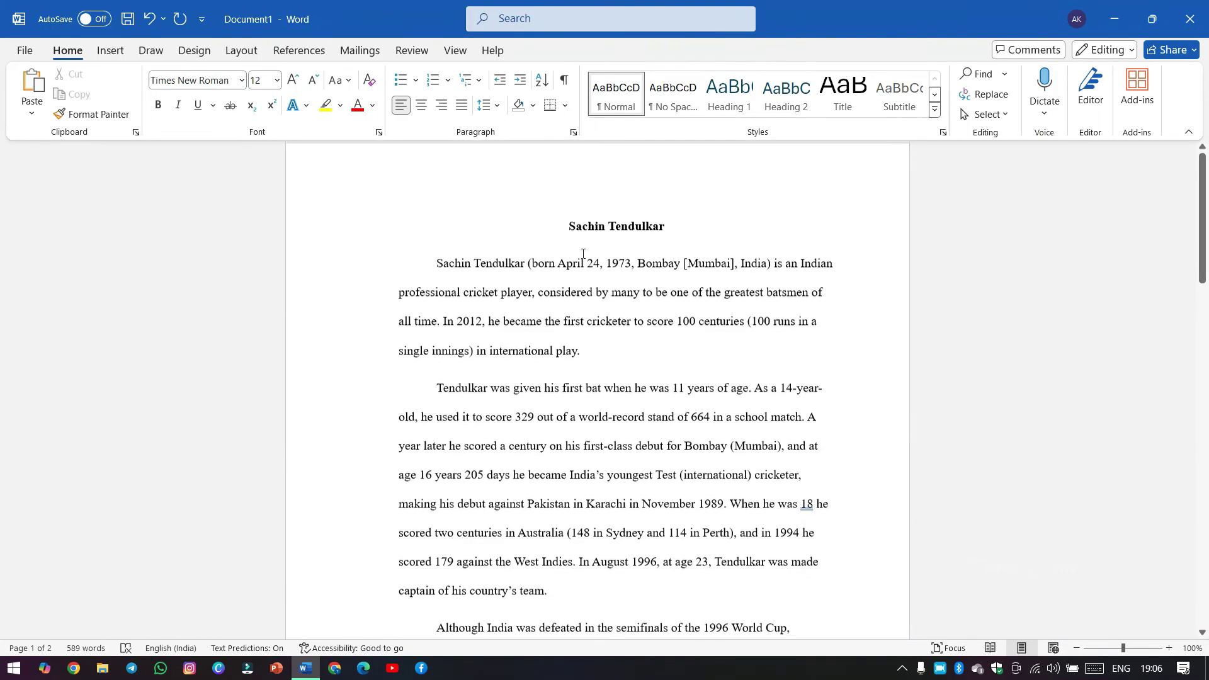
pyautogui.scroll(1, 583, 254)
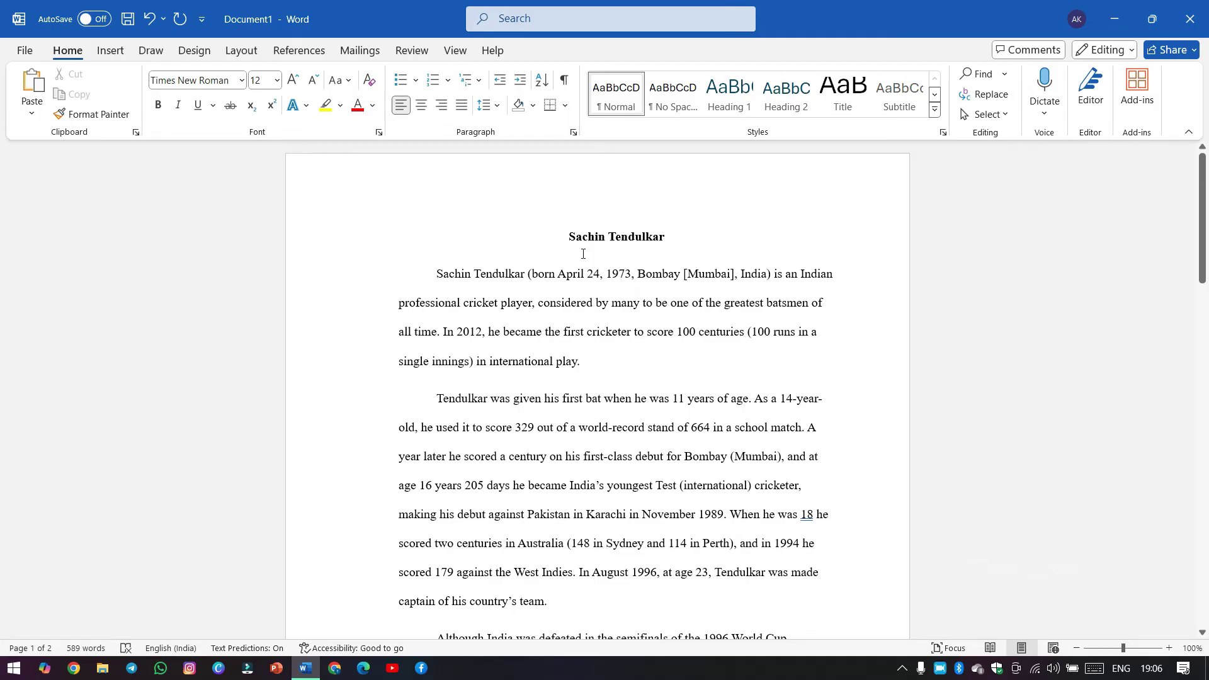
pyautogui.scroll(-20, 583, 254)
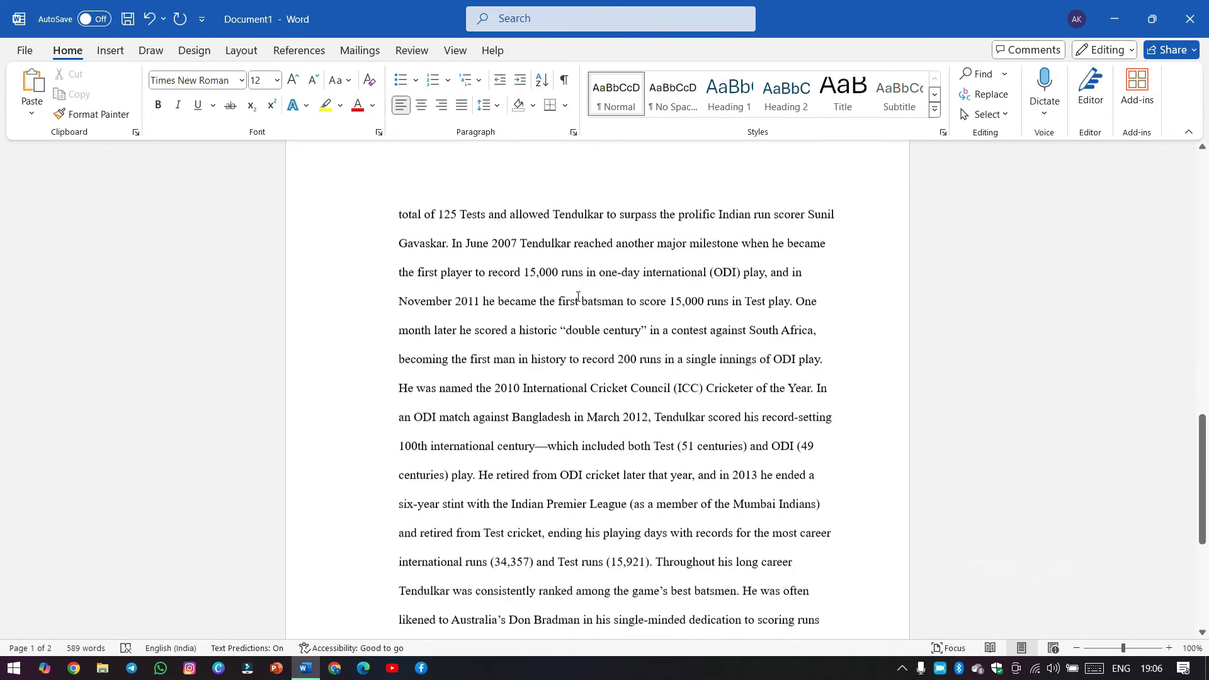
pyautogui.scroll(20, 577, 296)
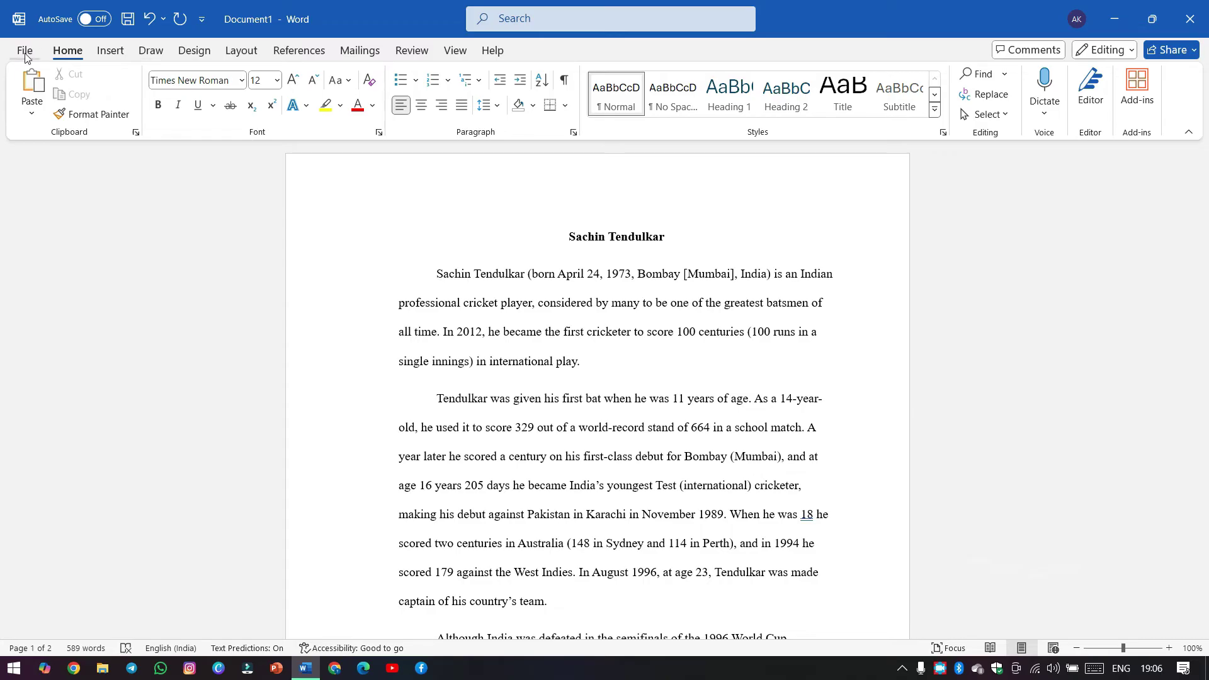
# Add page numbers at the top of the page in the Plain Number 3 style, with a different first page, and close the header
pyautogui.click(108, 50)
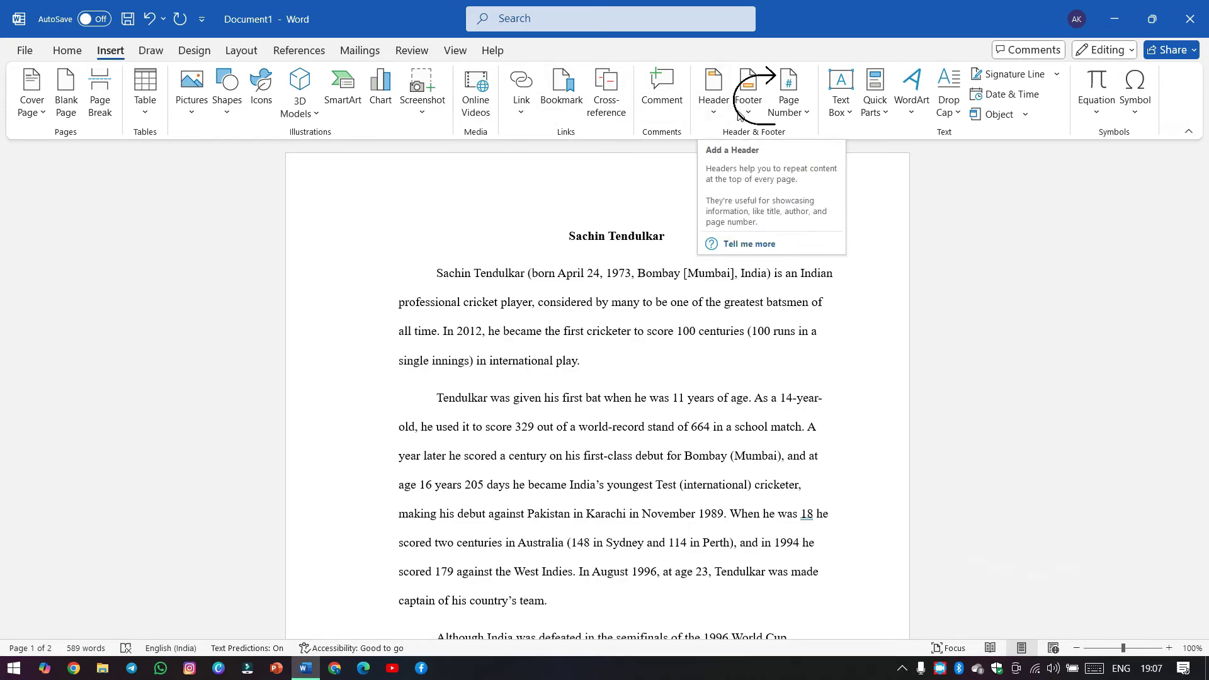
pyautogui.click(798, 121)
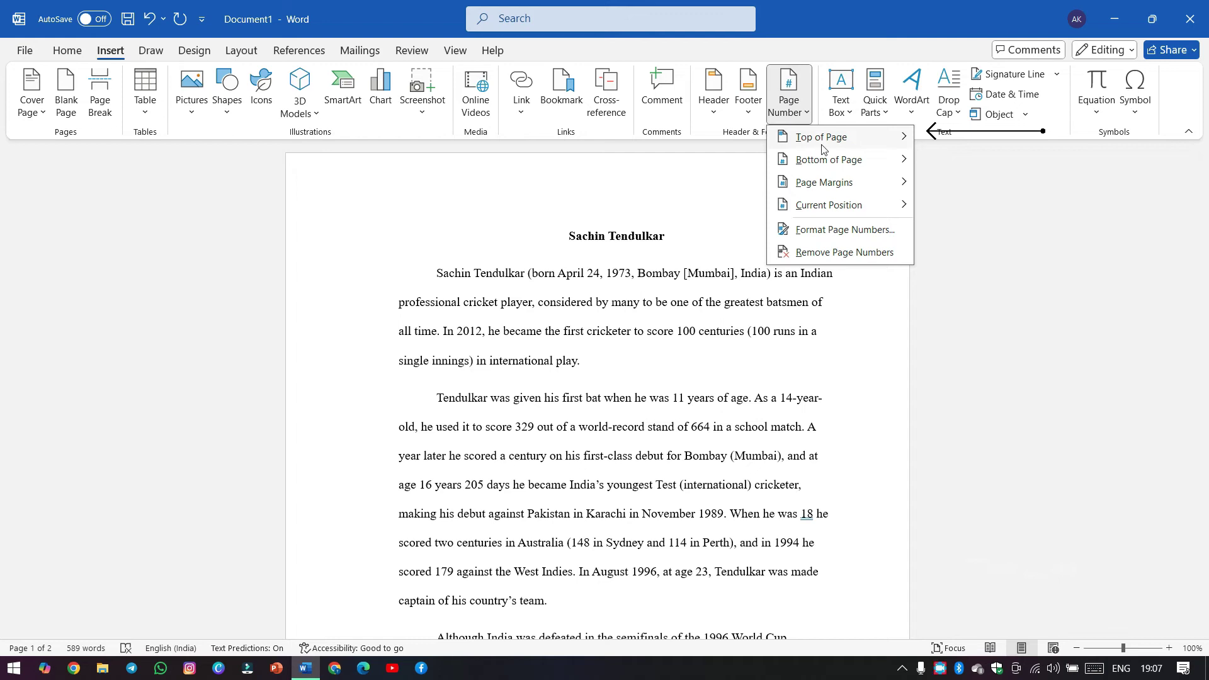
pyautogui.moveTo(822, 145)
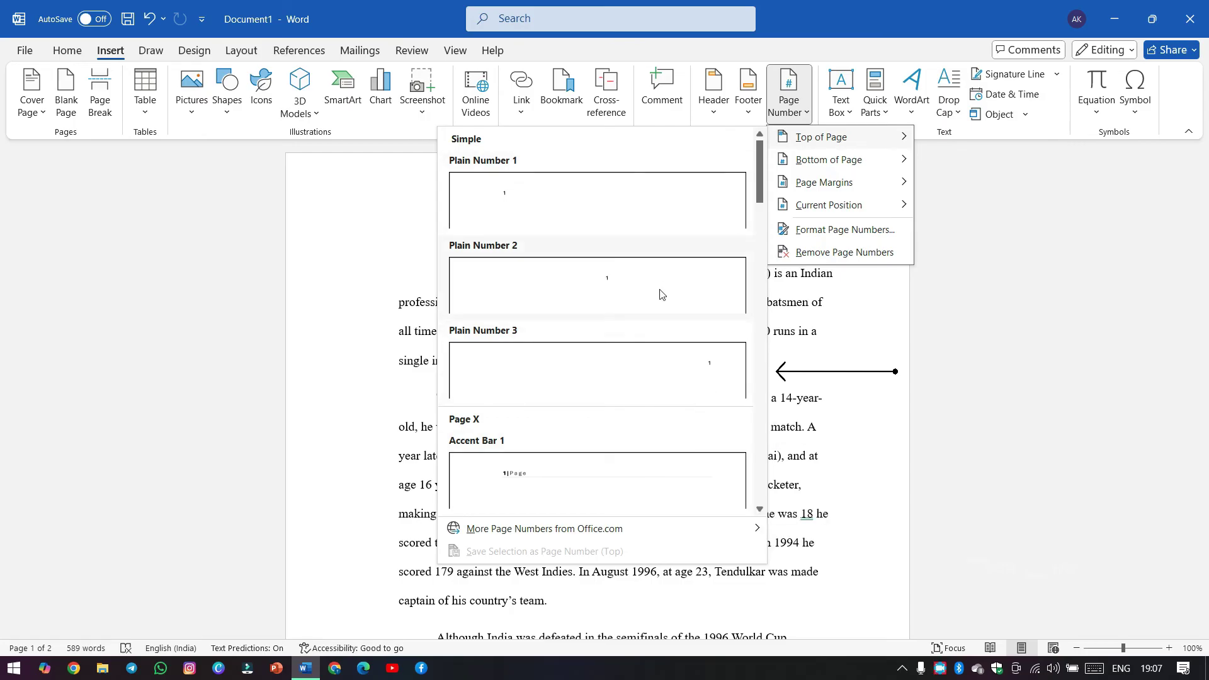
pyautogui.click(676, 379)
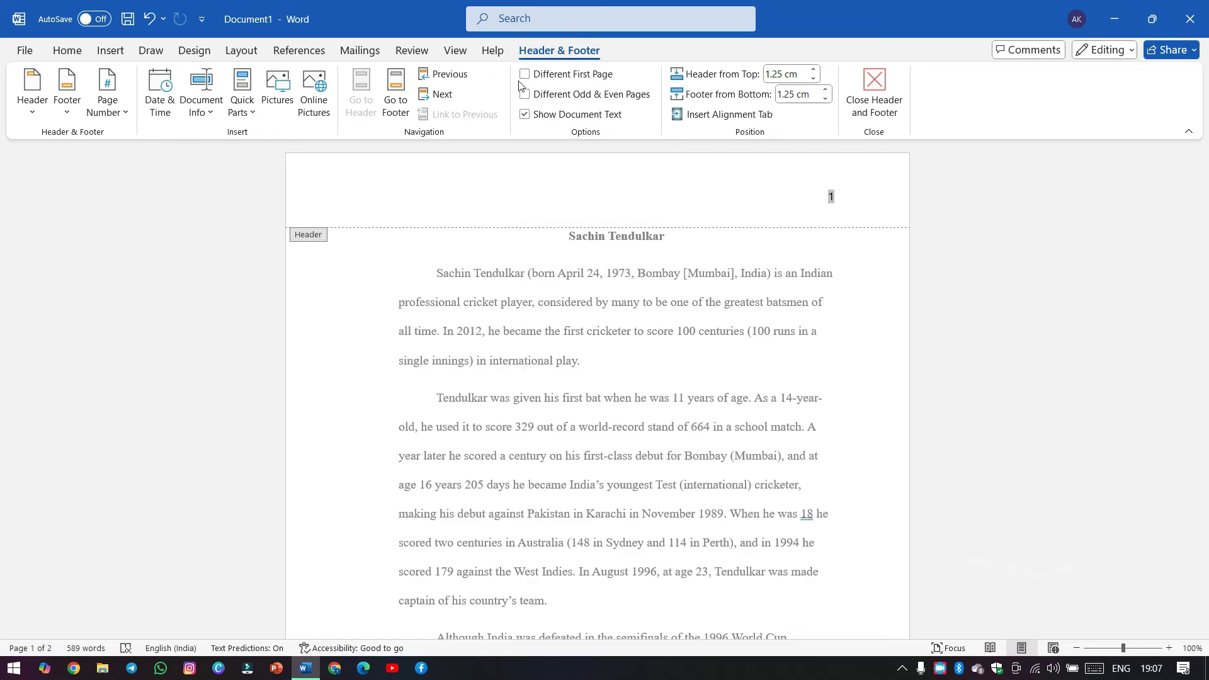
pyautogui.click(524, 74)
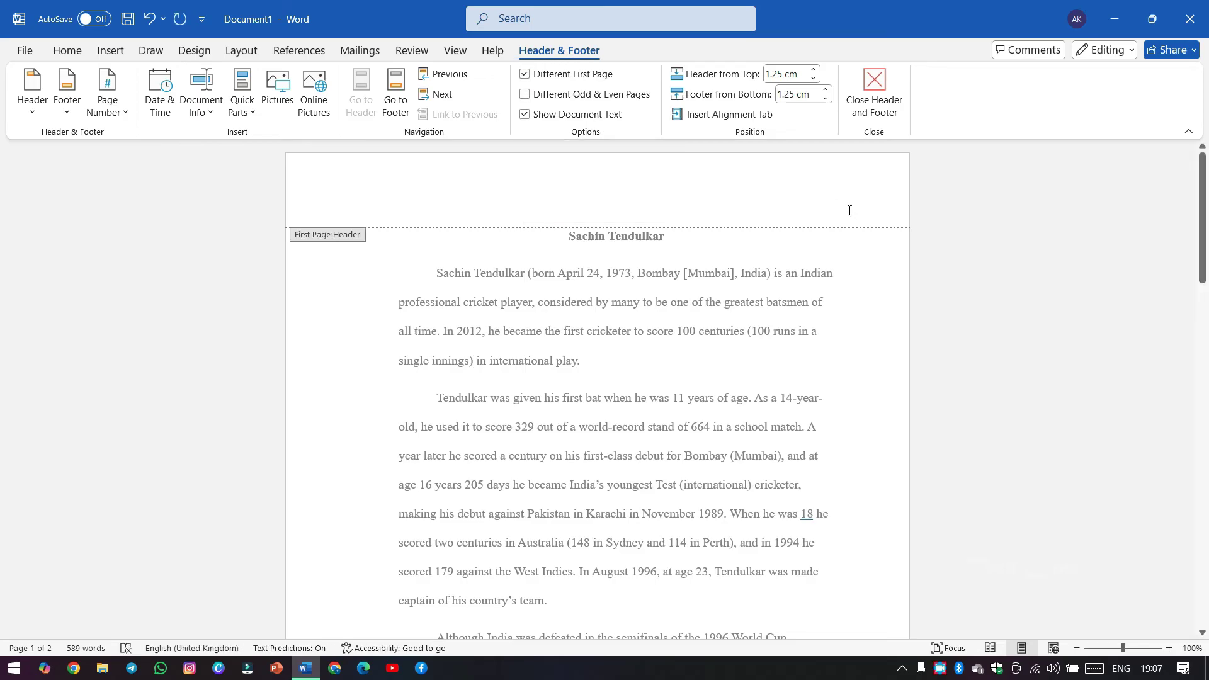
pyautogui.click(876, 87)
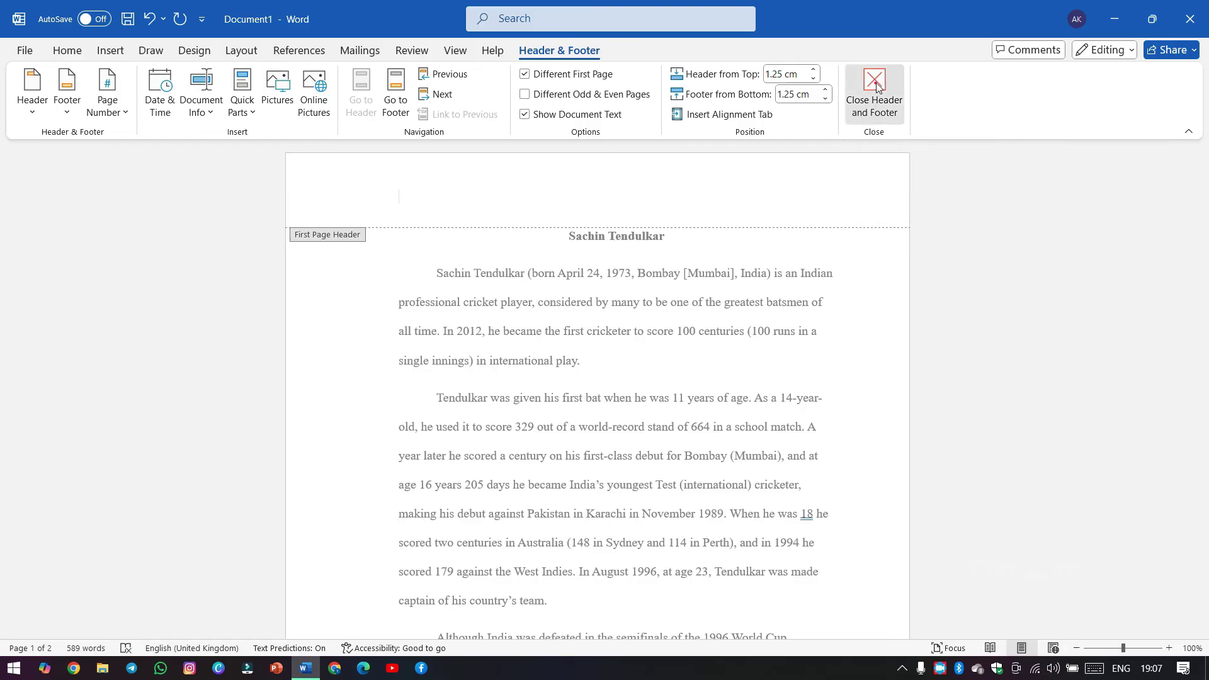
# Check the page number in the headers of the first and second pages
pyautogui.scroll(3, 890, 348)
pyautogui.scroll(2, 890, 348)
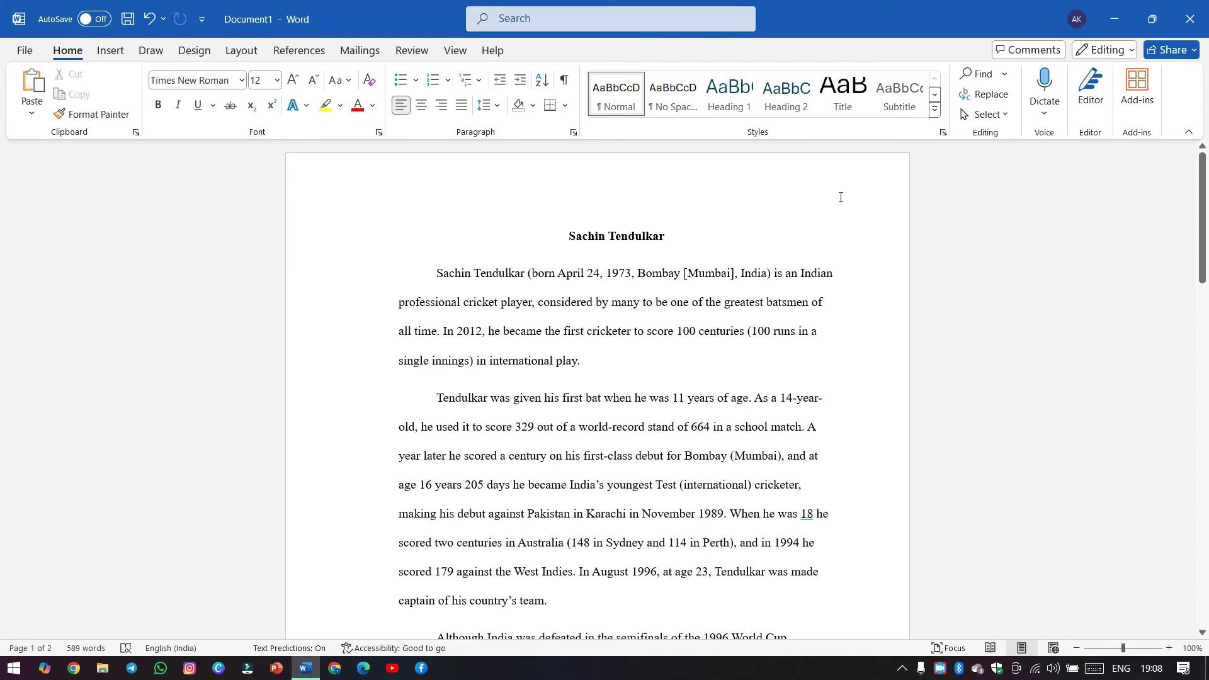
pyautogui.scroll(-10, 896, 245)
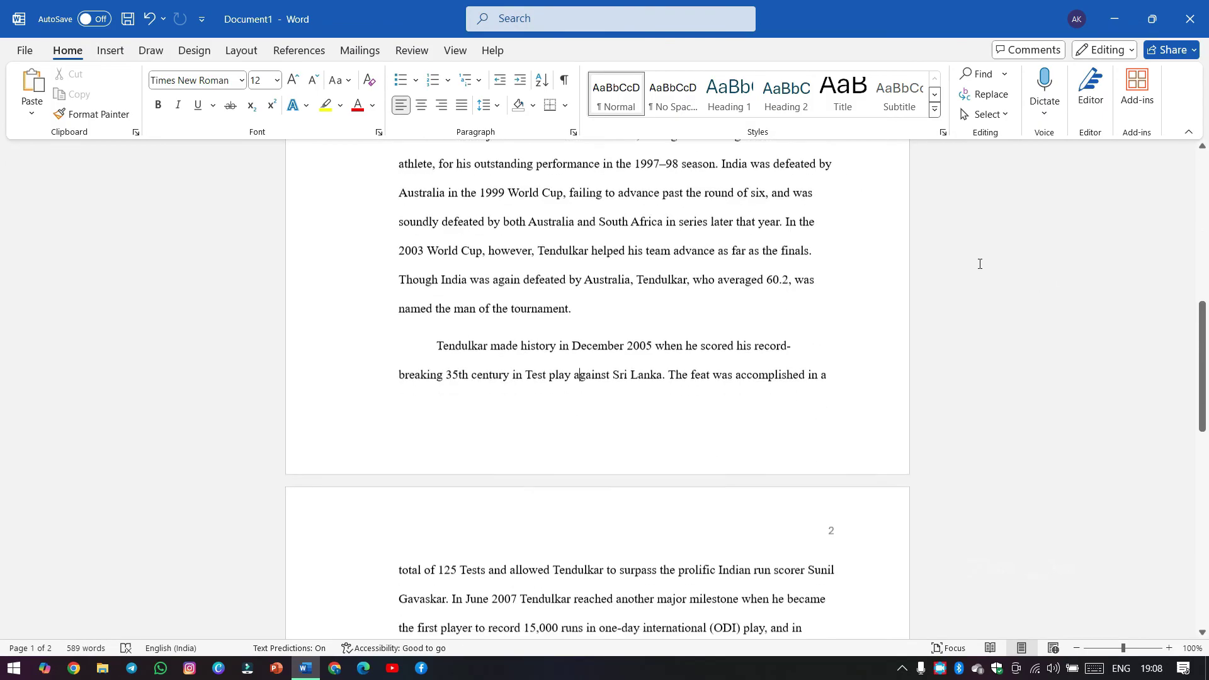
pyautogui.scroll(-8, 985, 344)
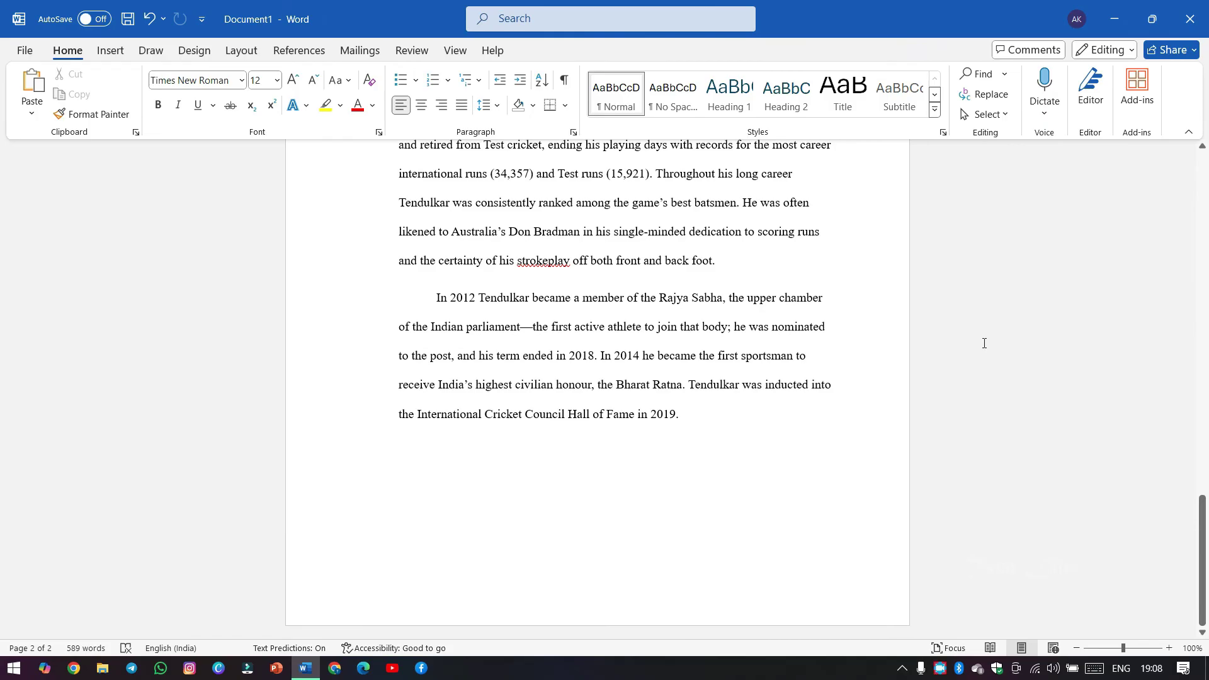
pyautogui.scroll(18, 984, 343)
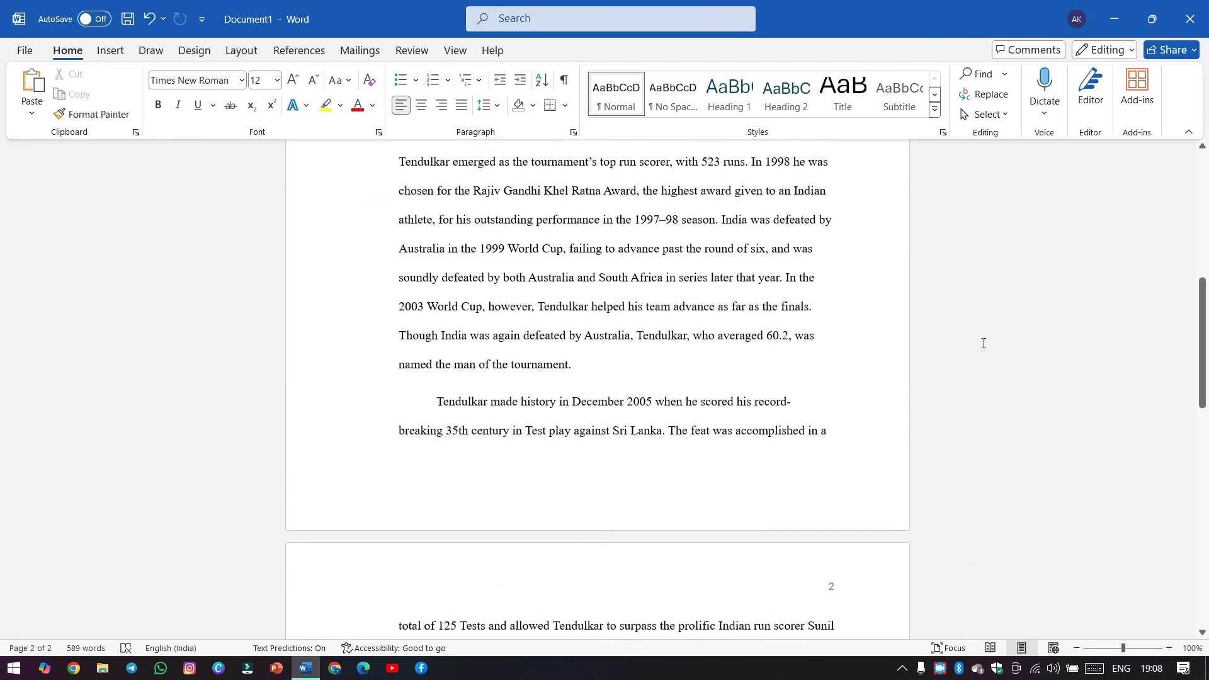
pyautogui.scroll(2, 984, 343)
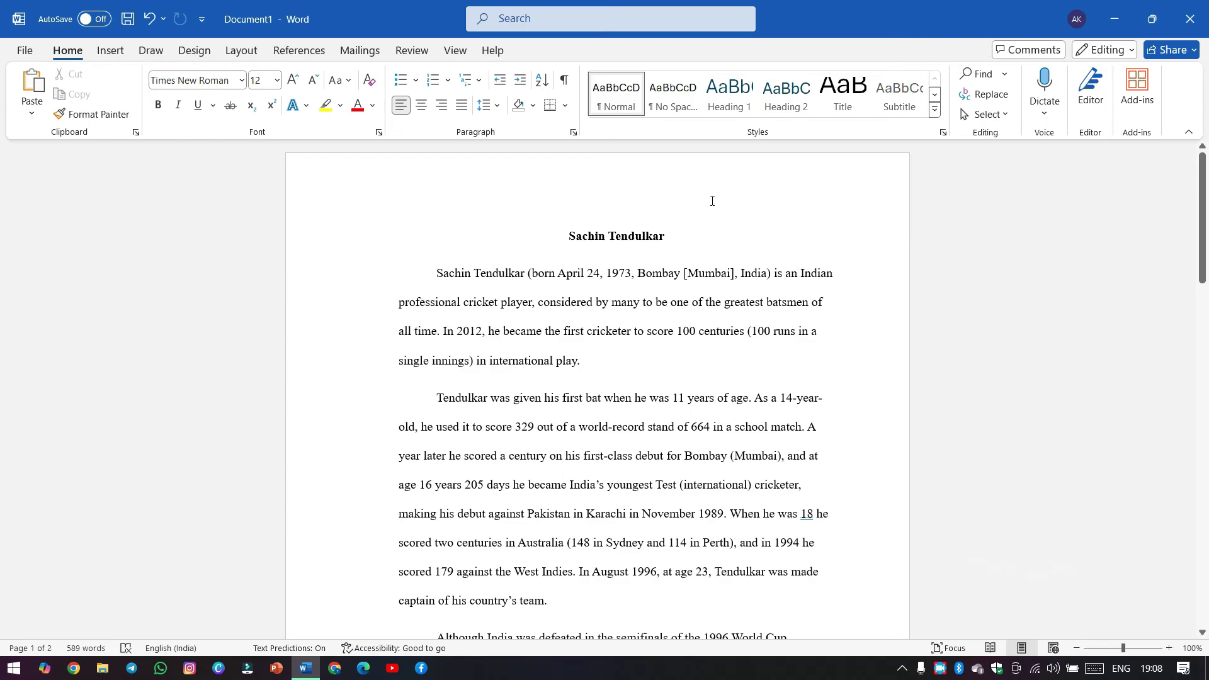
pyautogui.scroll(-18, 715, 223)
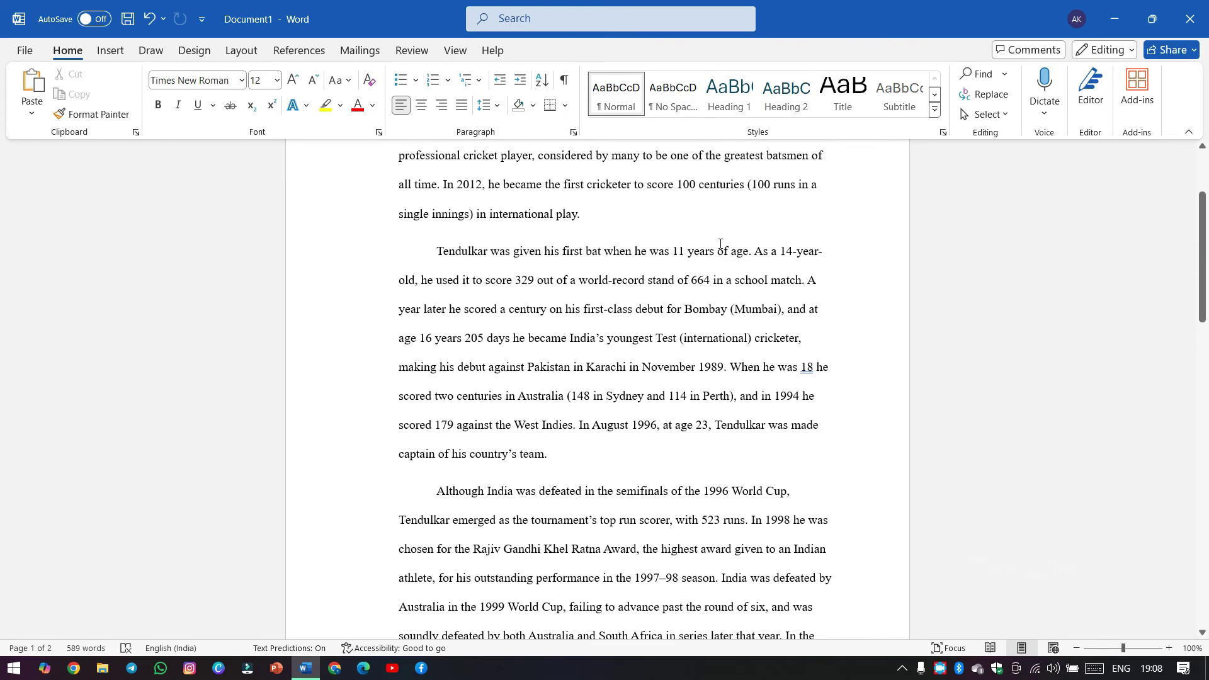
pyautogui.scroll(15, 722, 278)
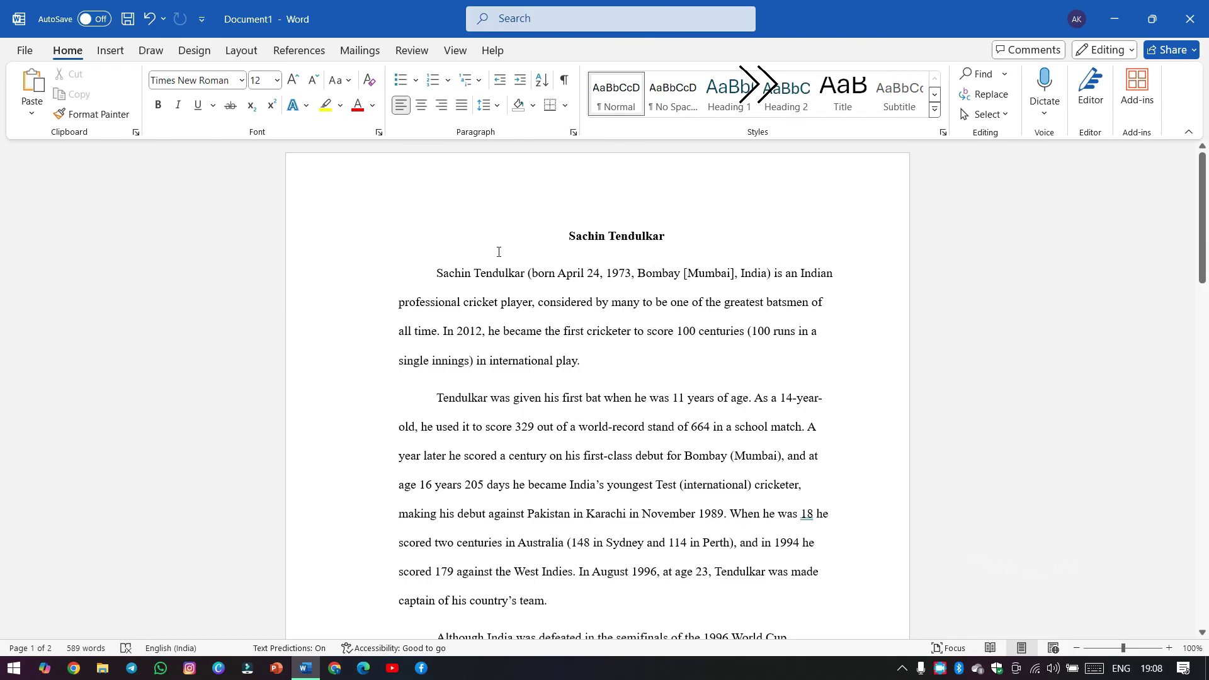
# Set the page numbering to start at 16 and check the headers on both pages
pyautogui.click(110, 52)
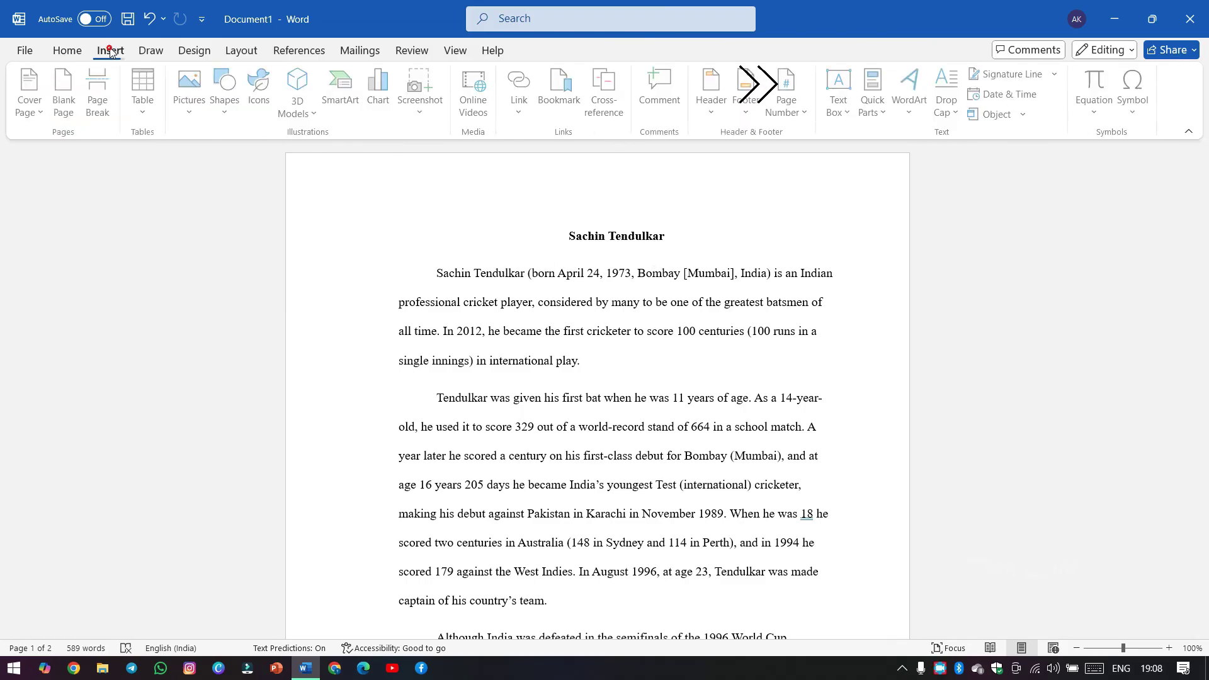
pyautogui.click(794, 117)
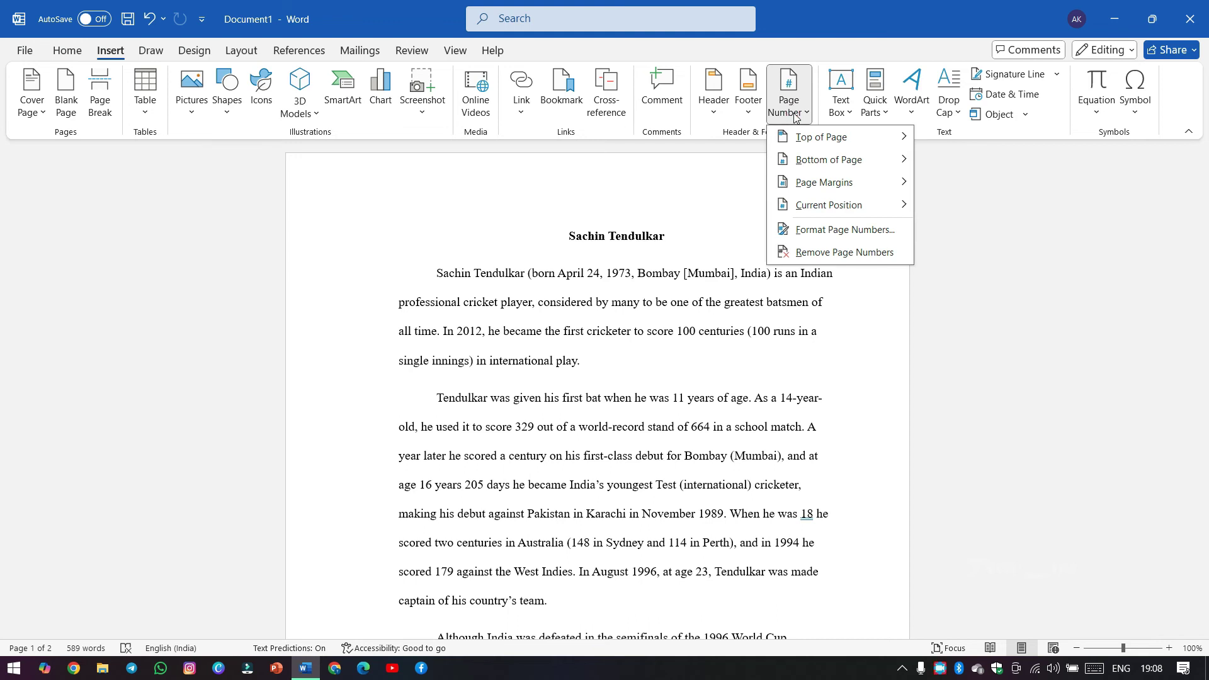
pyautogui.click(817, 233)
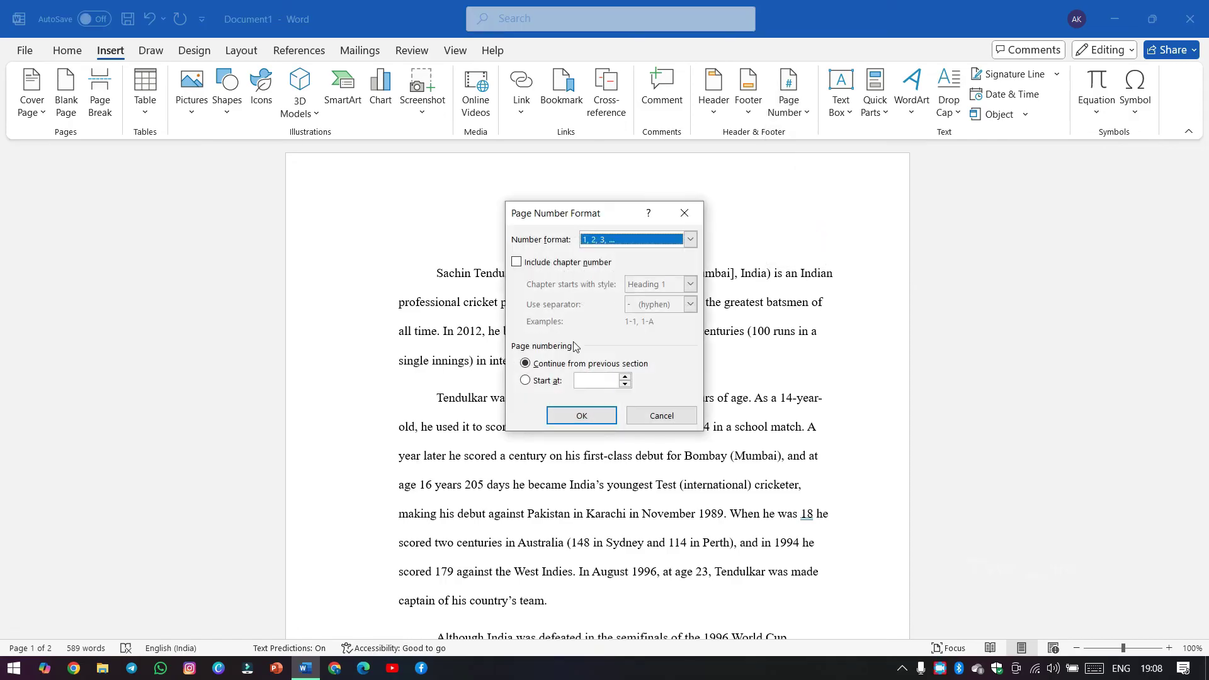
pyautogui.click(592, 382)
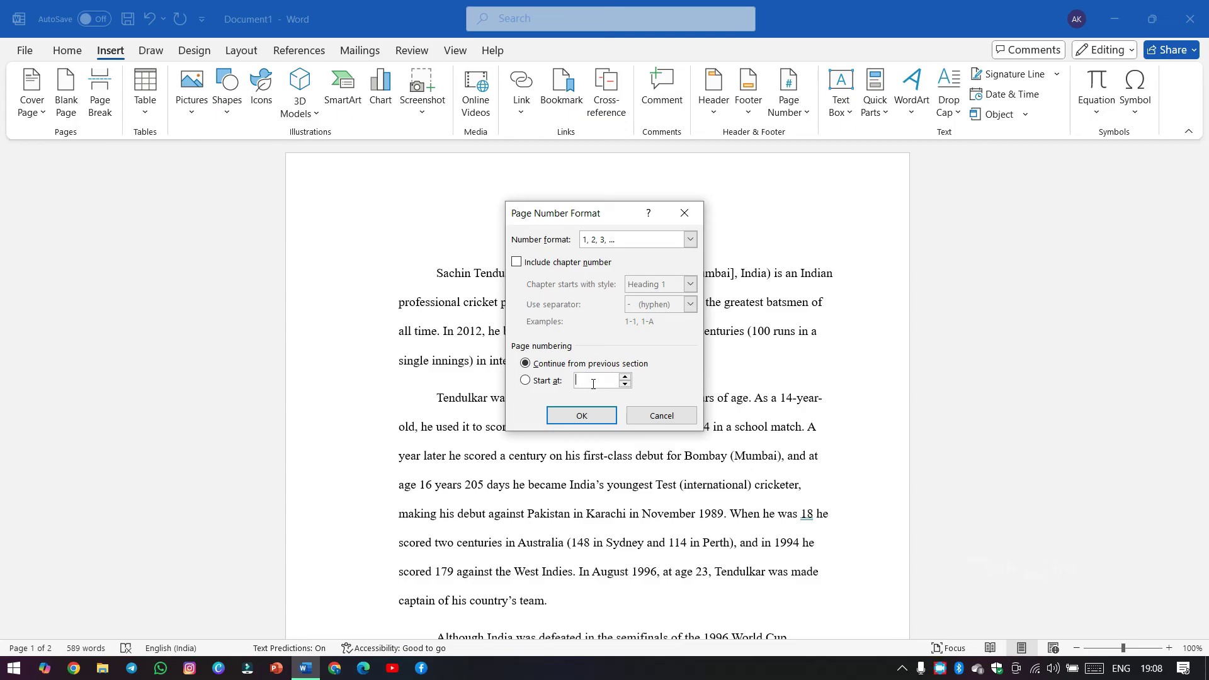
pyautogui.write('16')
pyautogui.click(578, 417)
pyautogui.scroll(-5, 575, 351)
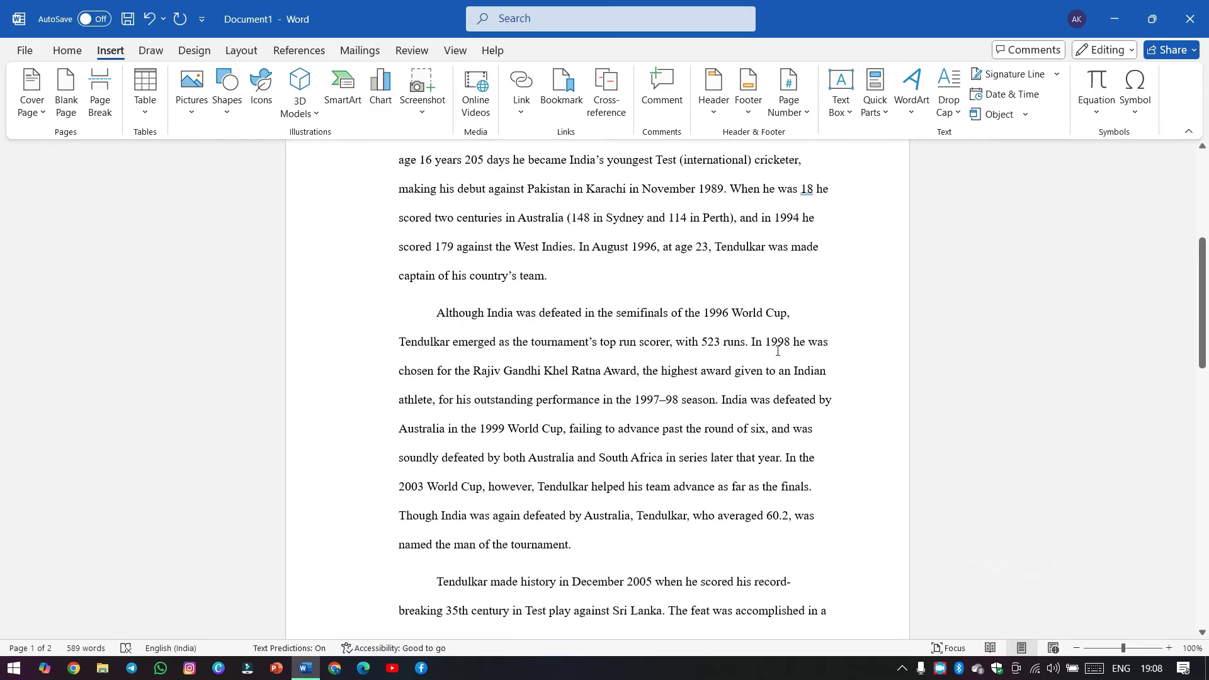
pyautogui.scroll(5, 1124, 329)
pyautogui.scroll(1, 1114, 328)
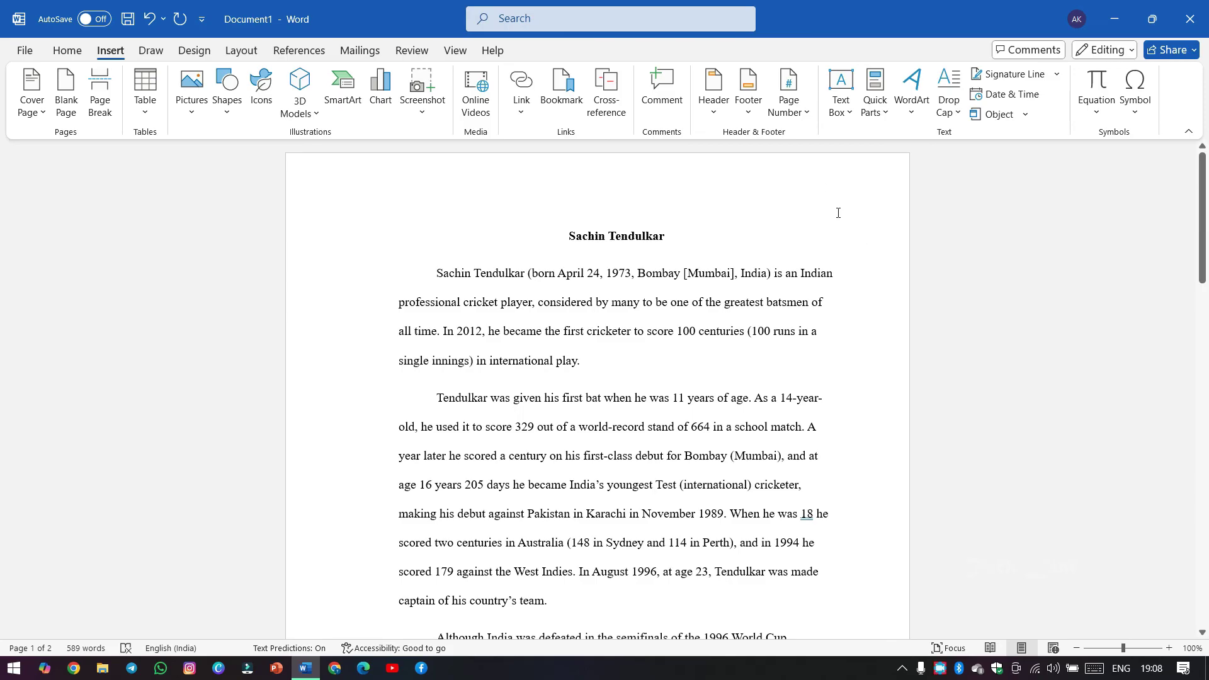
pyautogui.scroll(-10, 843, 274)
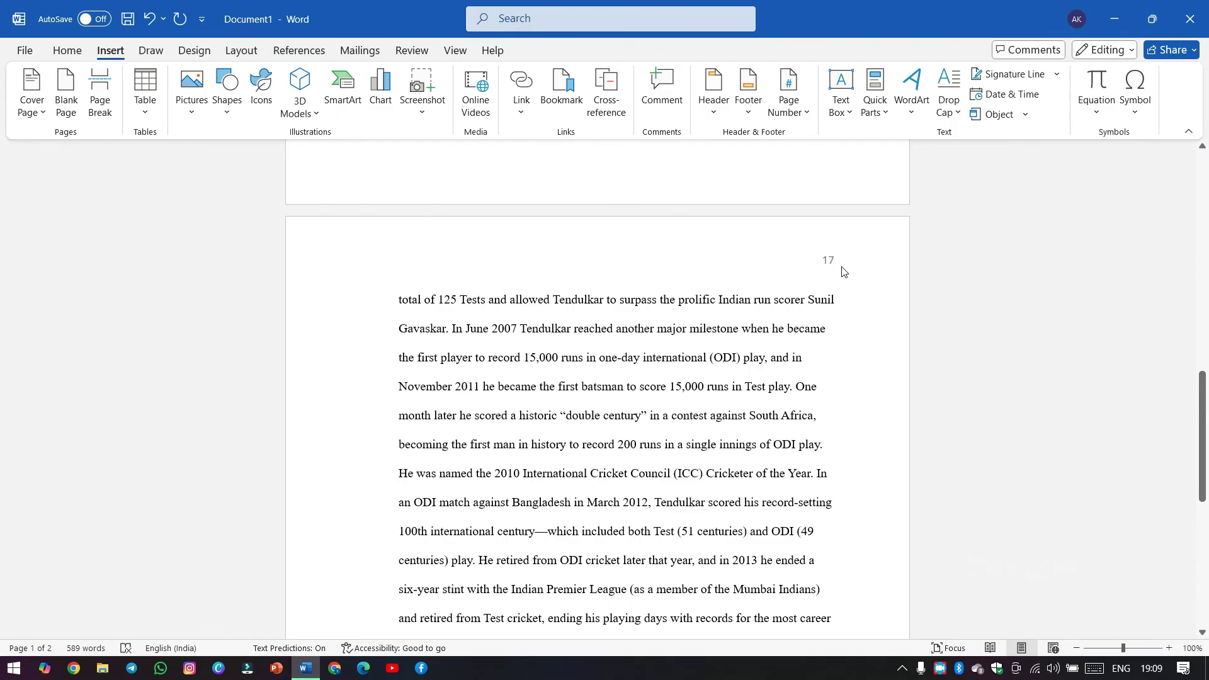
pyautogui.scroll(10, 843, 271)
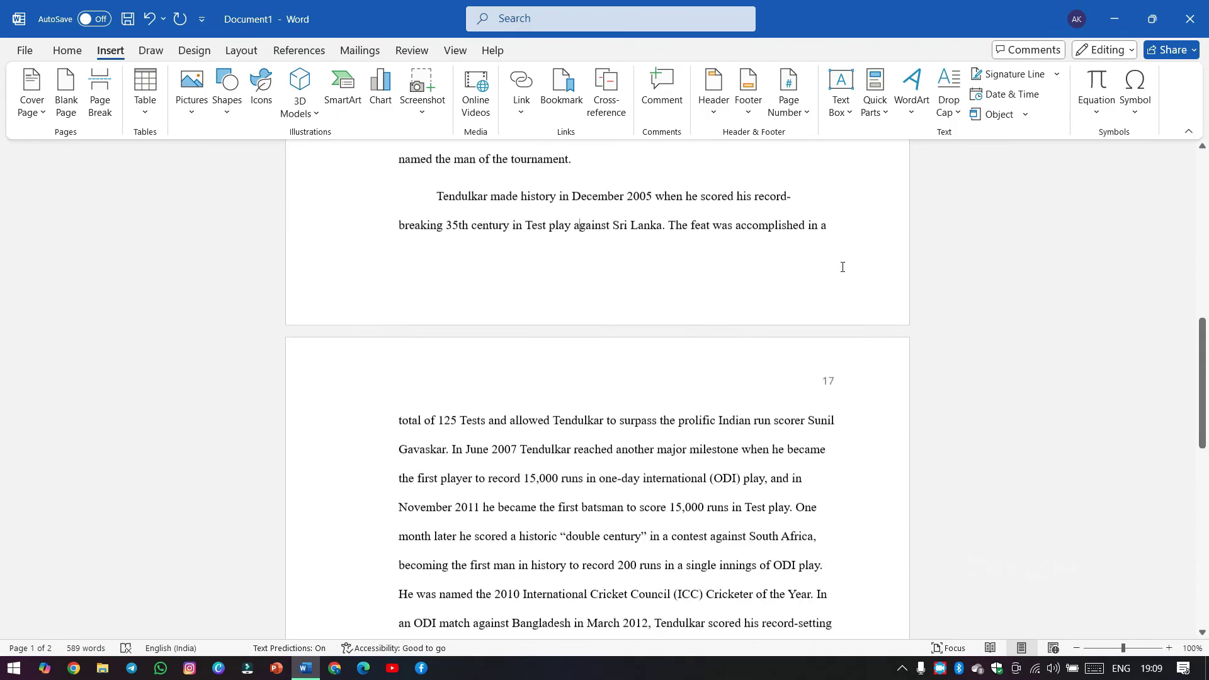
pyautogui.scroll(1, 620, 175)
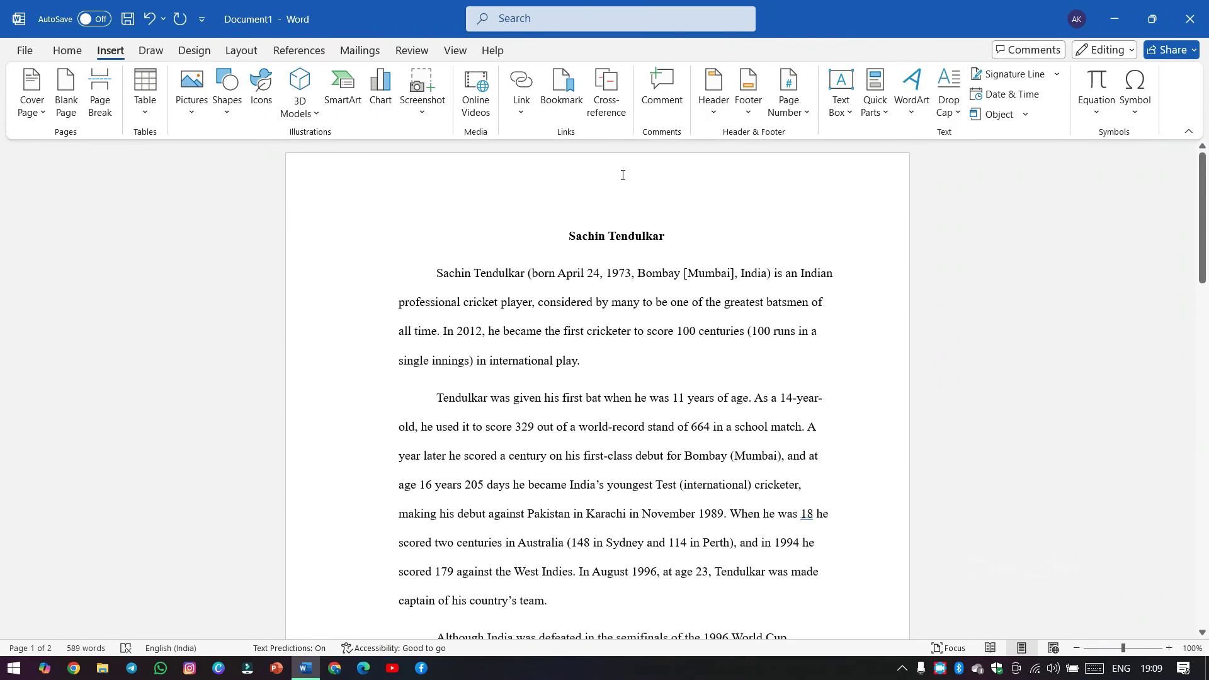